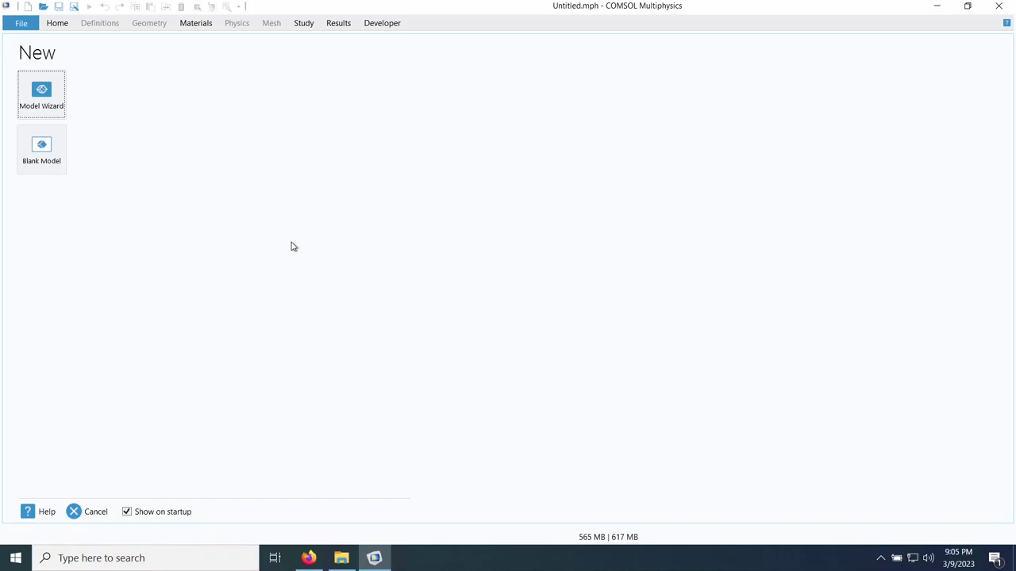
Step: Create a 3D model with the Model Wizard and add the Laminar Flow interface from Conjugate Heat Transfer
click(51, 109)
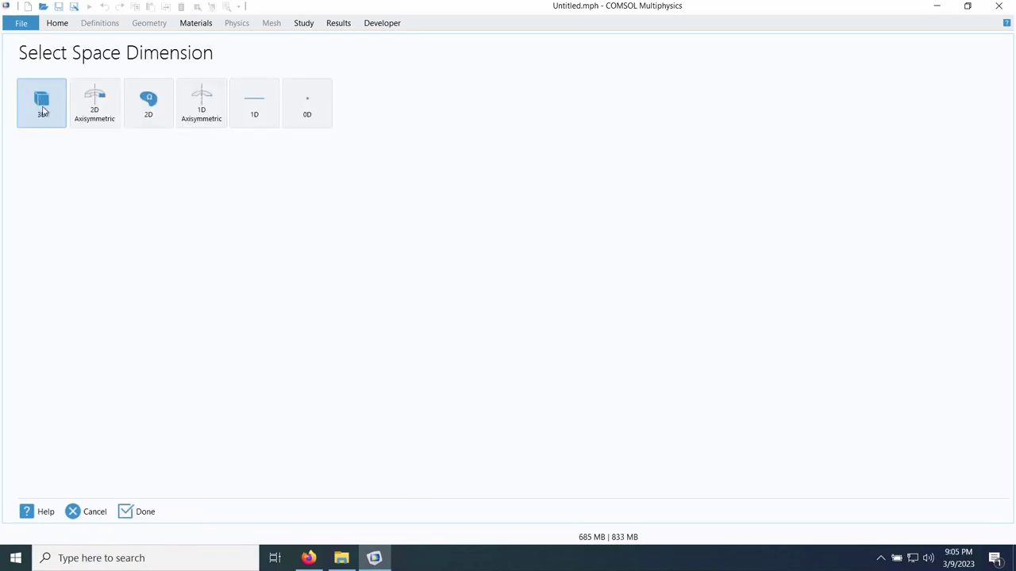
click(43, 112)
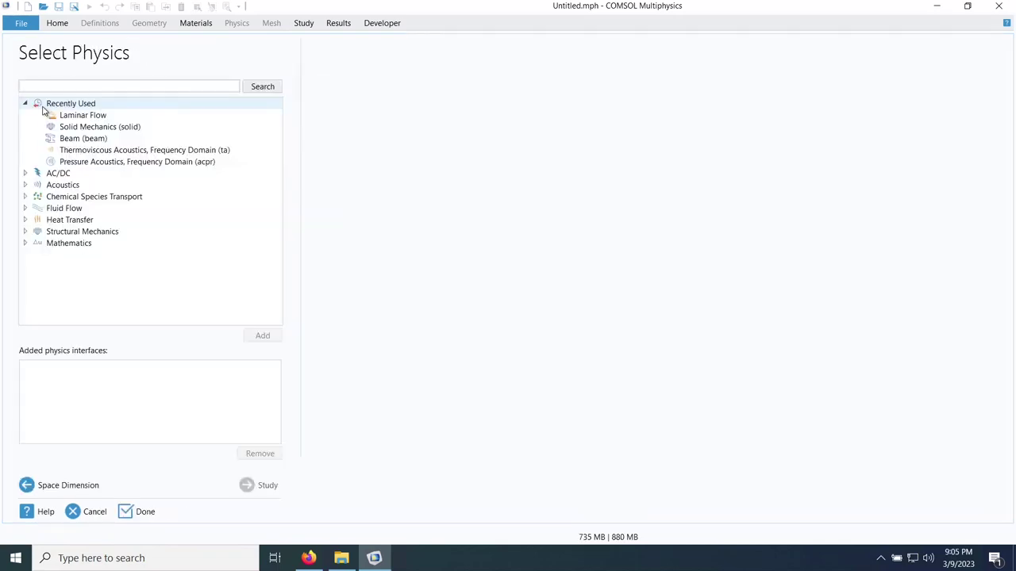
click(25, 104)
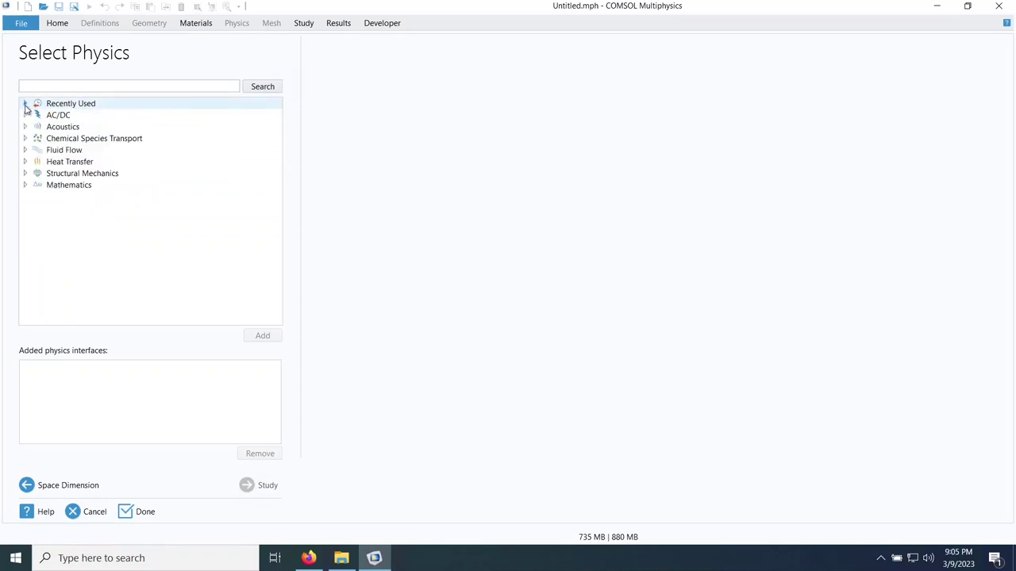
click(24, 161)
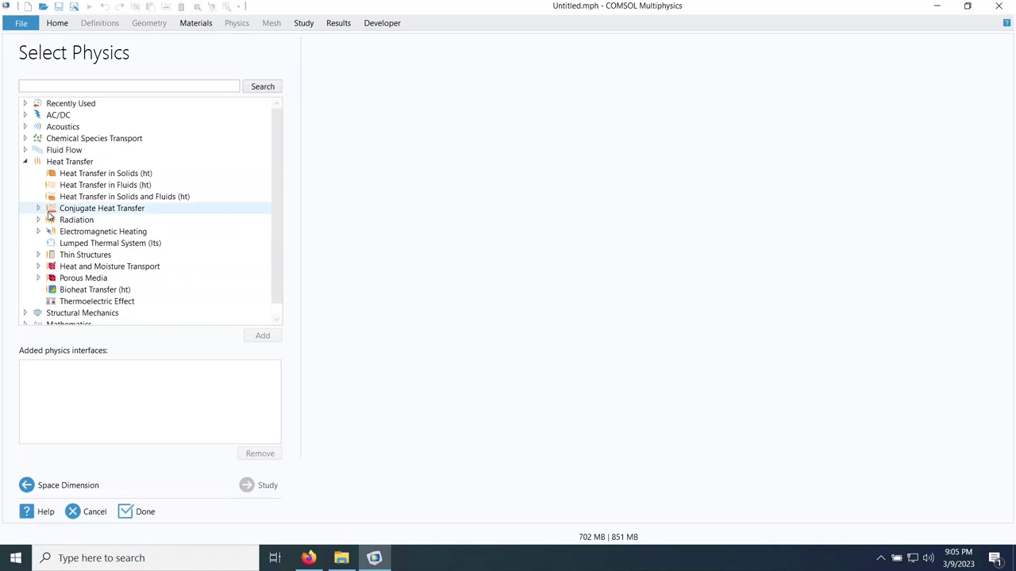
click(38, 208)
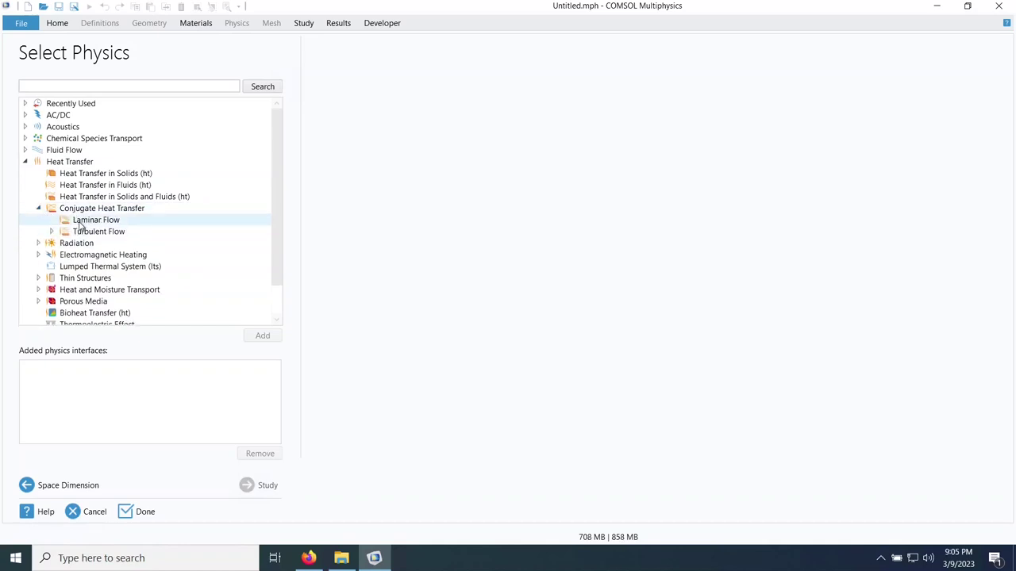
click(80, 222)
double_click(80, 224)
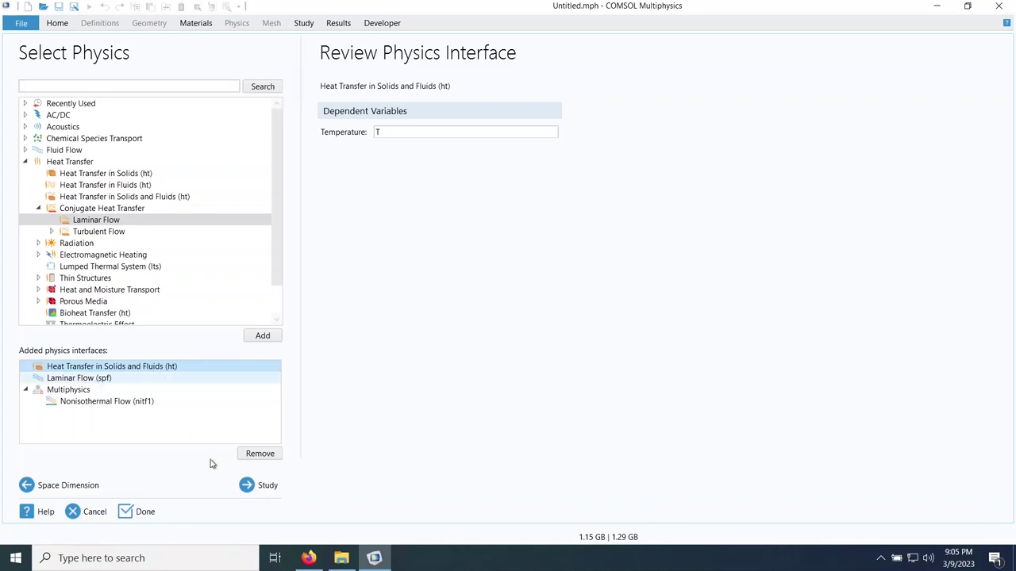
Step: Add a Stationary study and finish setting up the model
click(265, 491)
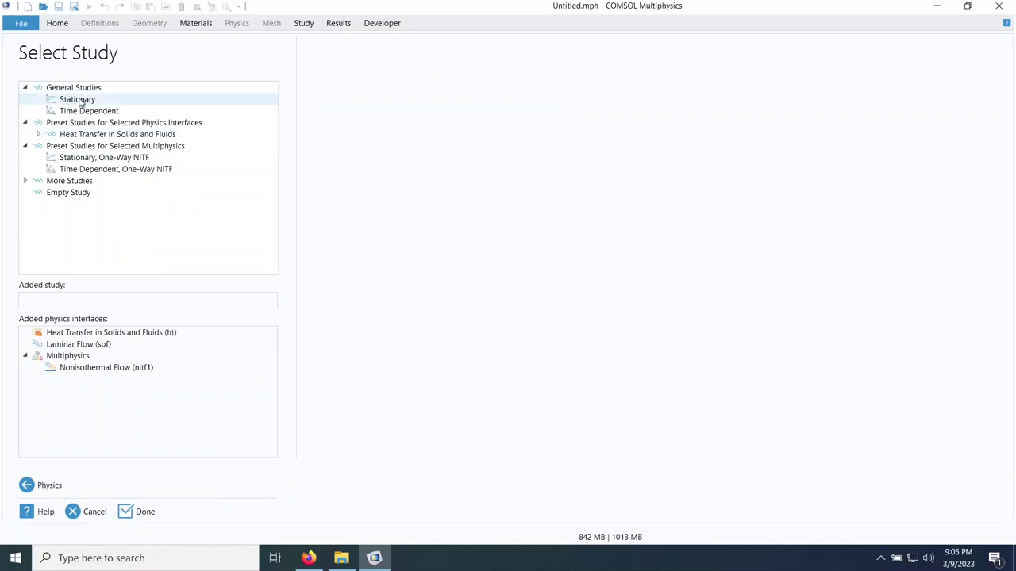
click(81, 102)
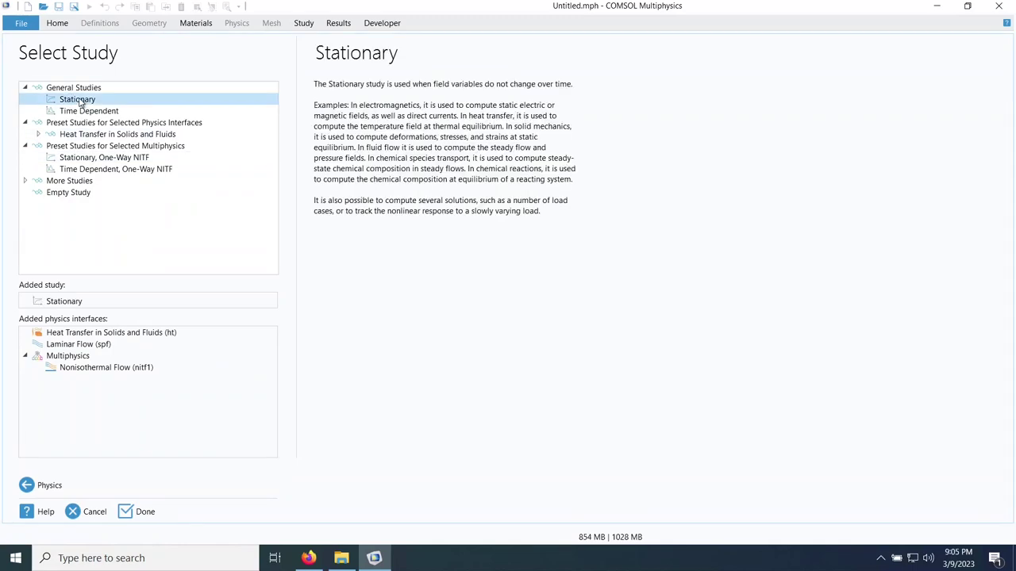
double_click(80, 103)
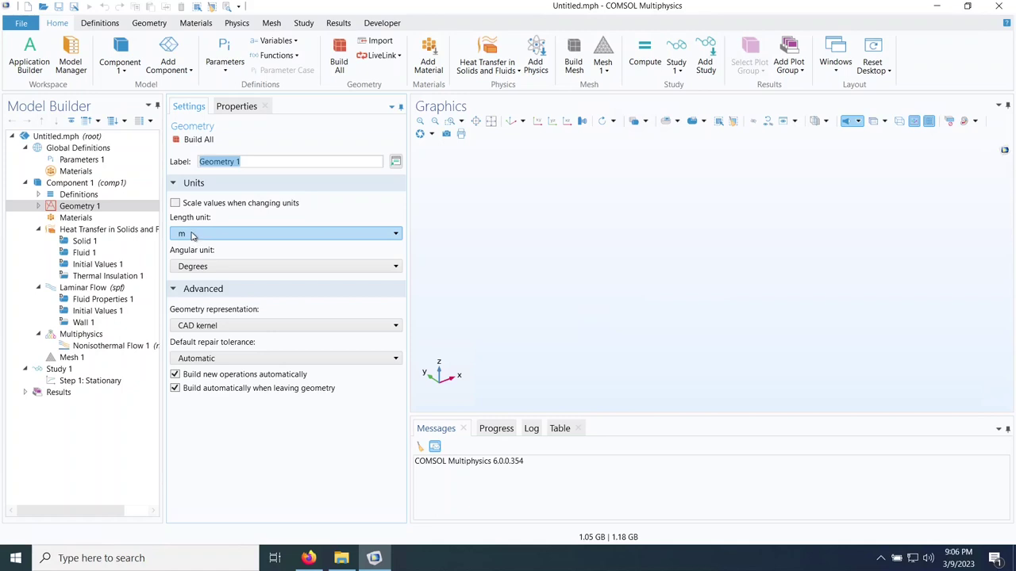
Step: Set the geometry's length unit to mm and import the CAD file Study2-9channel-0.8mm.SLDPRT from the Example folder on D:
click(190, 234)
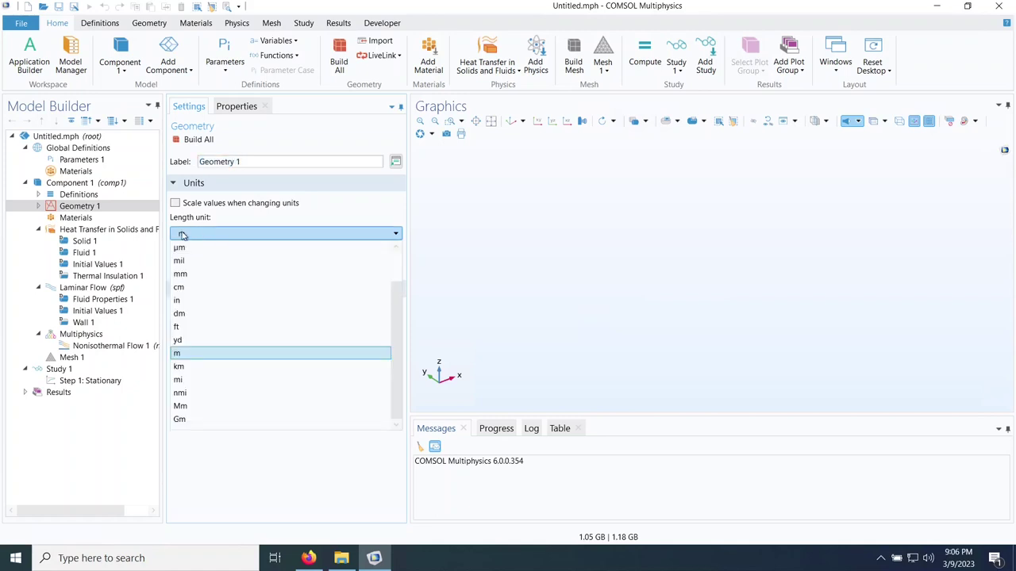
click(183, 275)
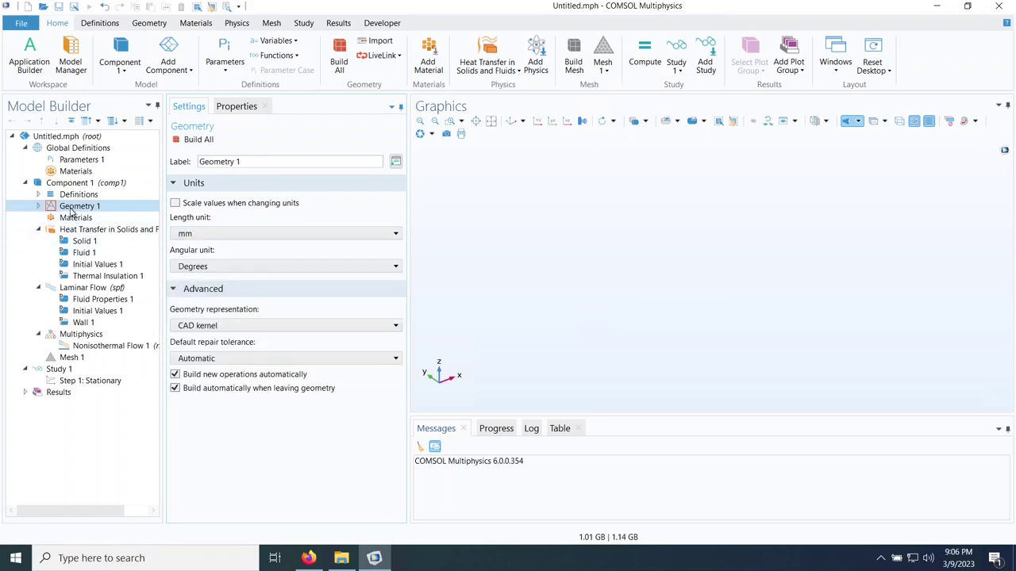
right_click(70, 207)
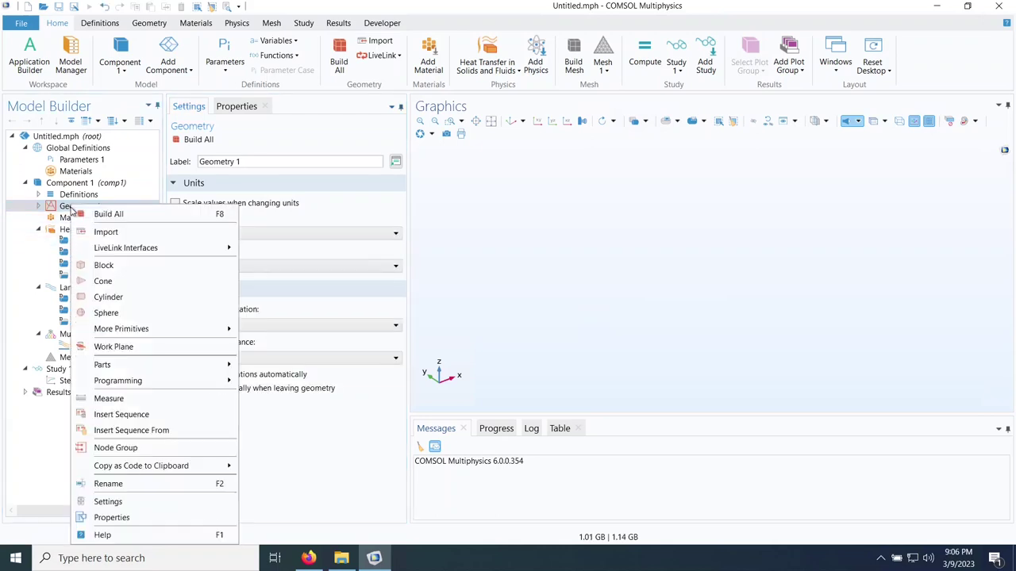
click(104, 231)
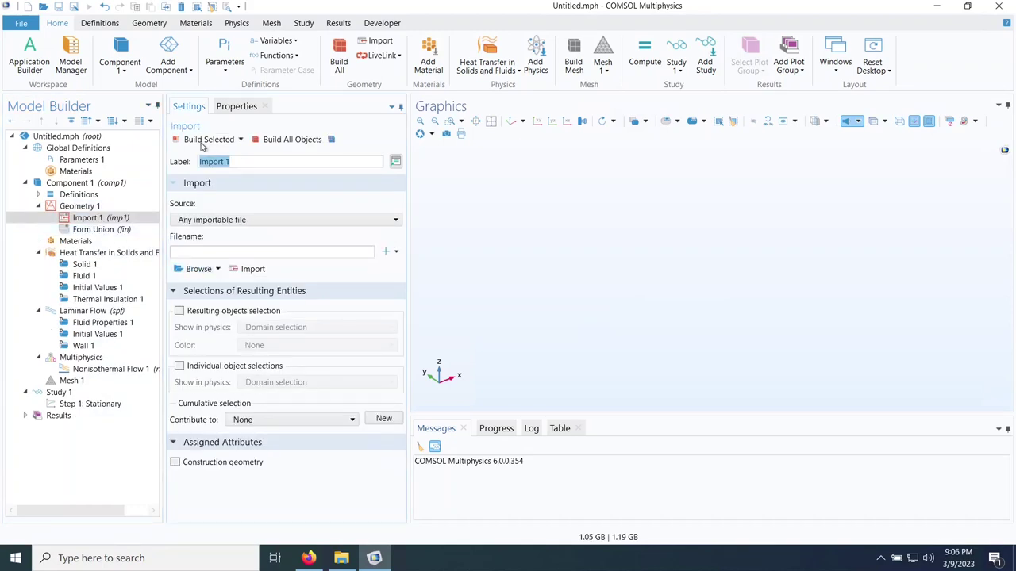
click(196, 269)
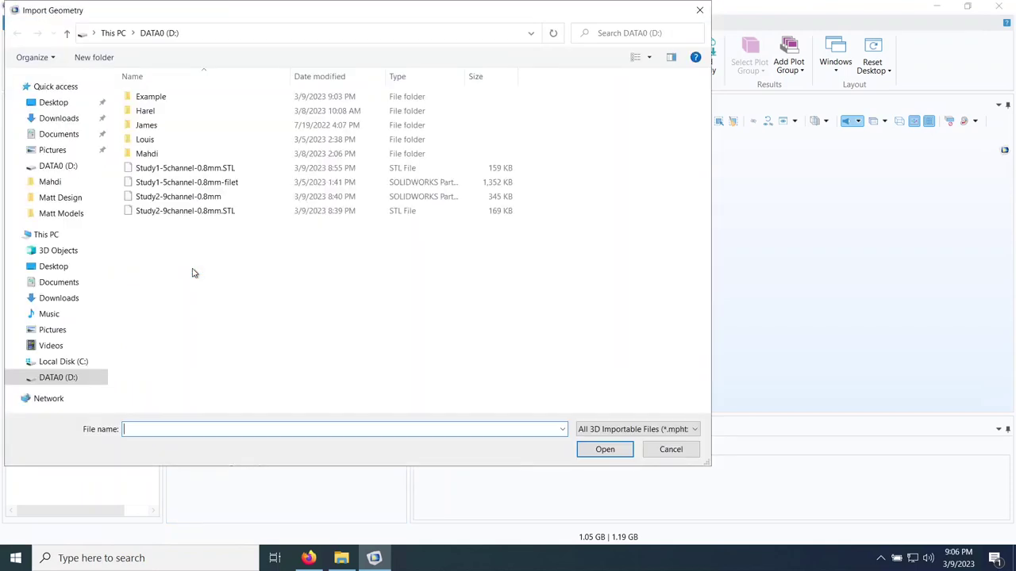
double_click(147, 97)
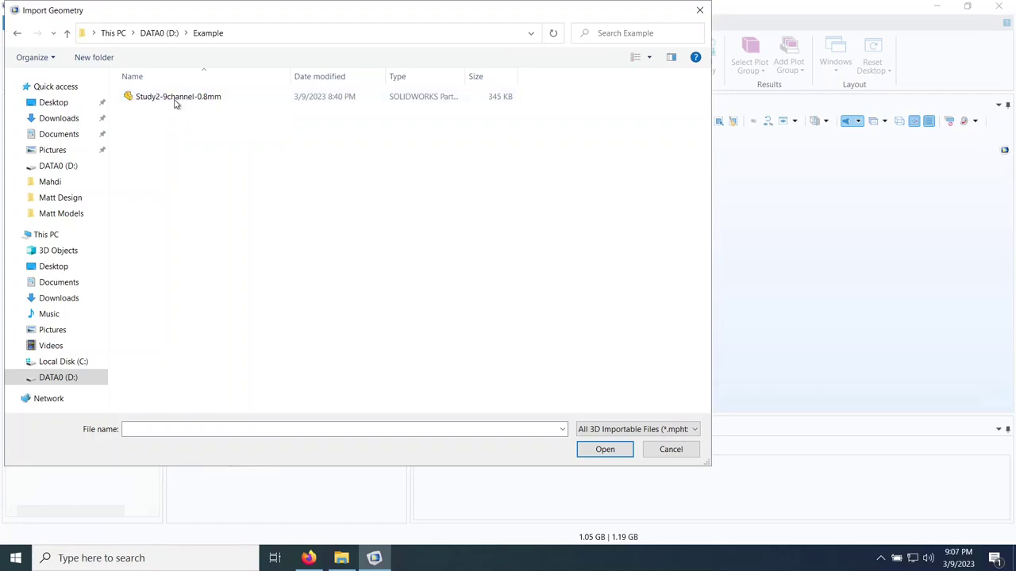
double_click(176, 98)
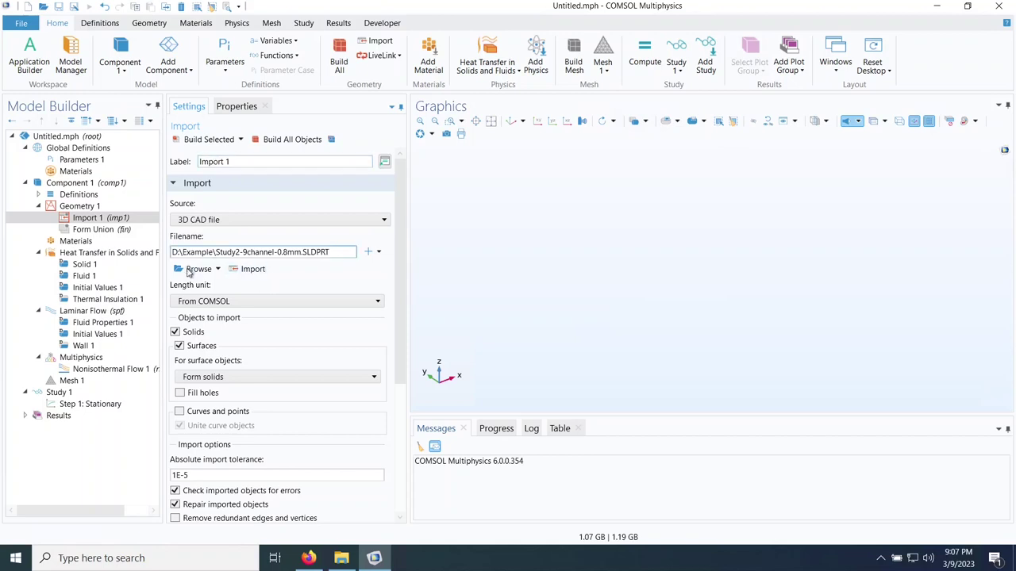
click(189, 142)
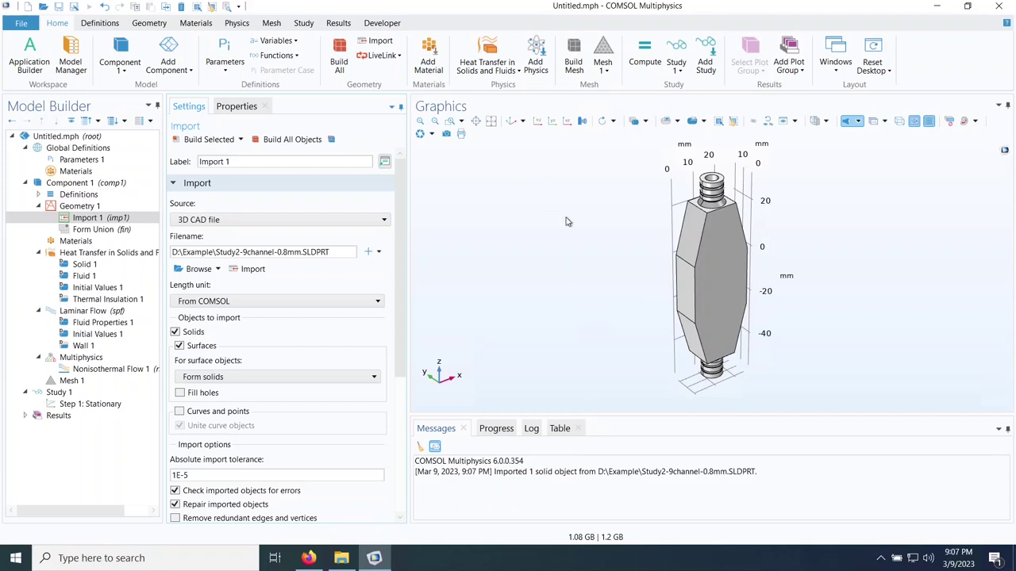
Step: Switch to orthographic projection and examine the imported part and its end fittings from several angles
click(581, 122)
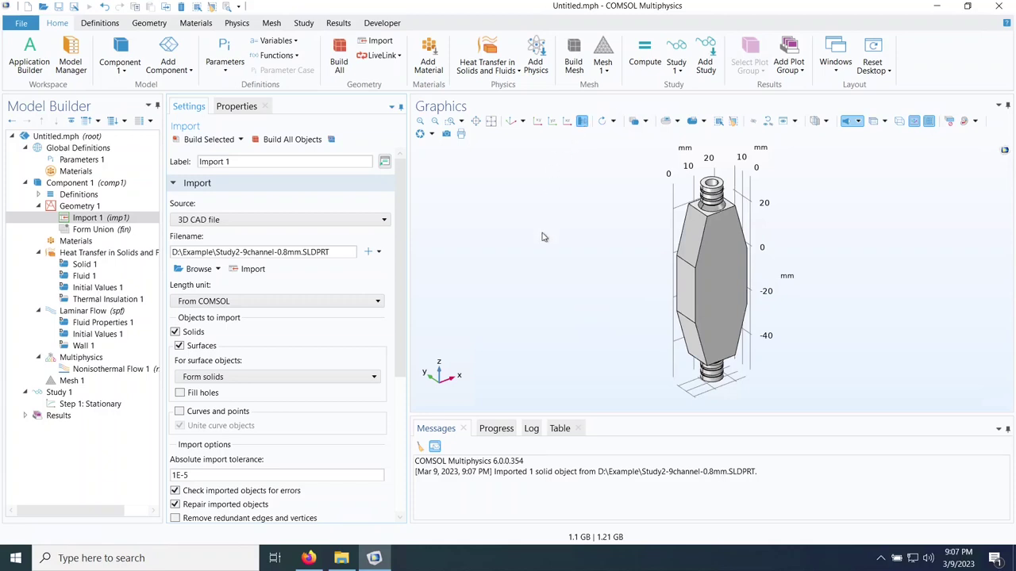
drag(600, 332, 620, 264)
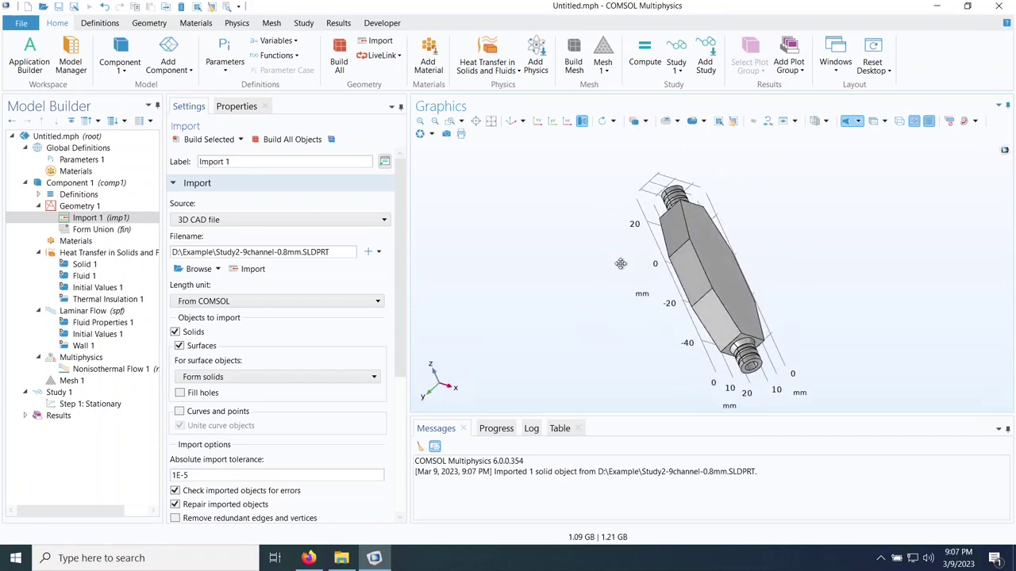
drag(620, 264, 621, 268)
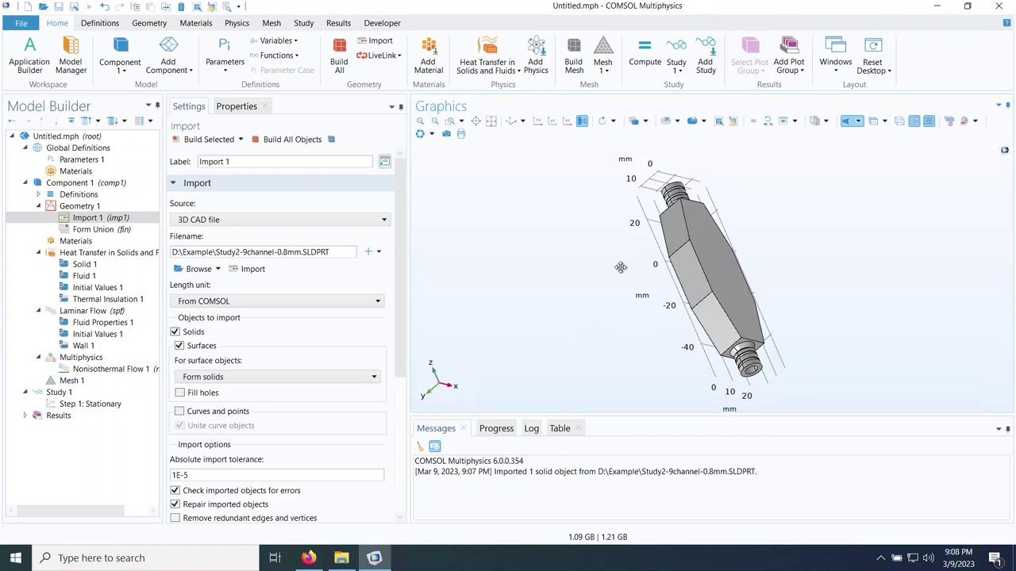
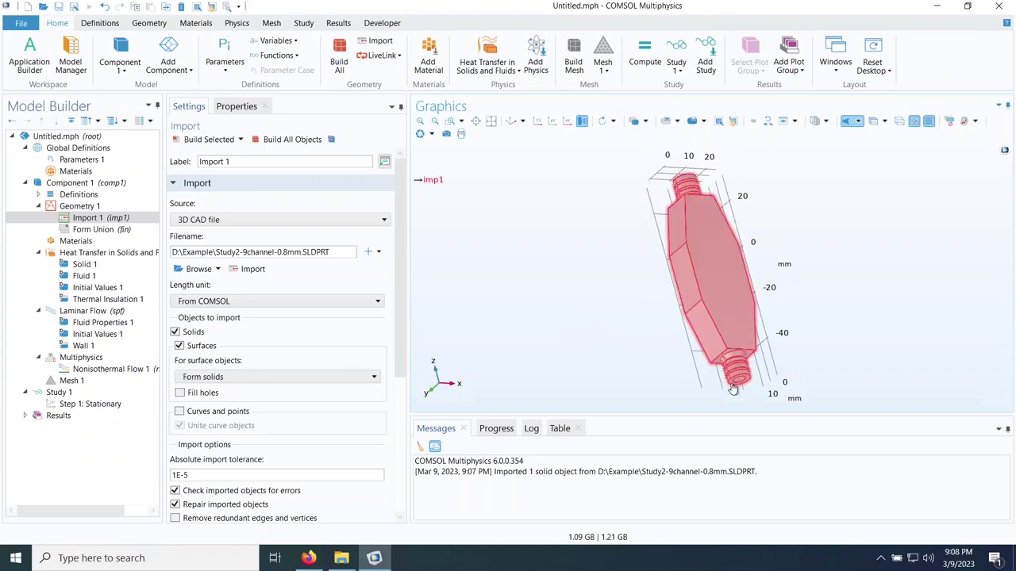
drag(605, 318, 629, 310)
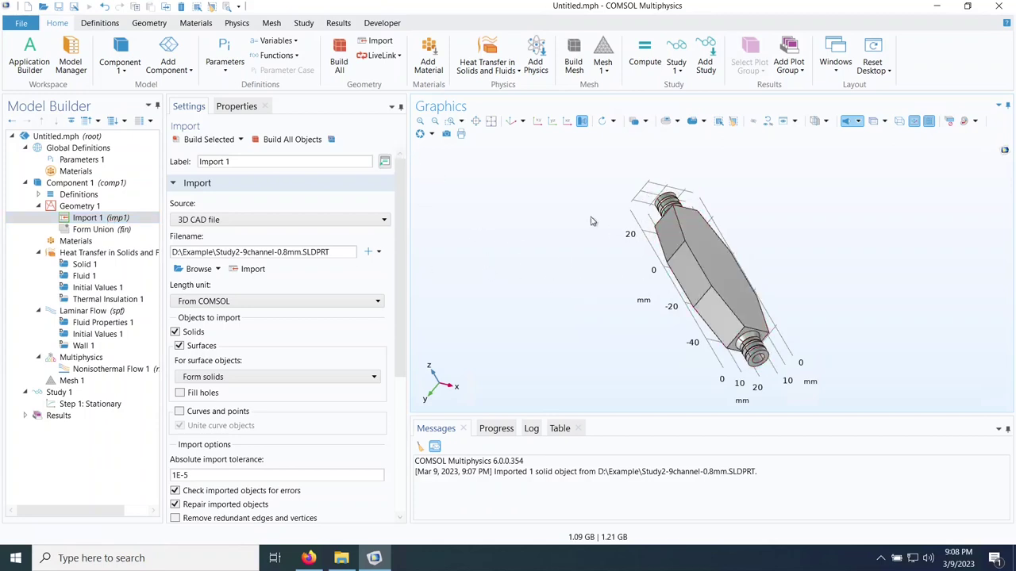
Step: Select one point on the bore rim of each end fitting and measure the distance between them, checking the z component
click(641, 121)
click(658, 201)
drag(575, 309, 549, 279)
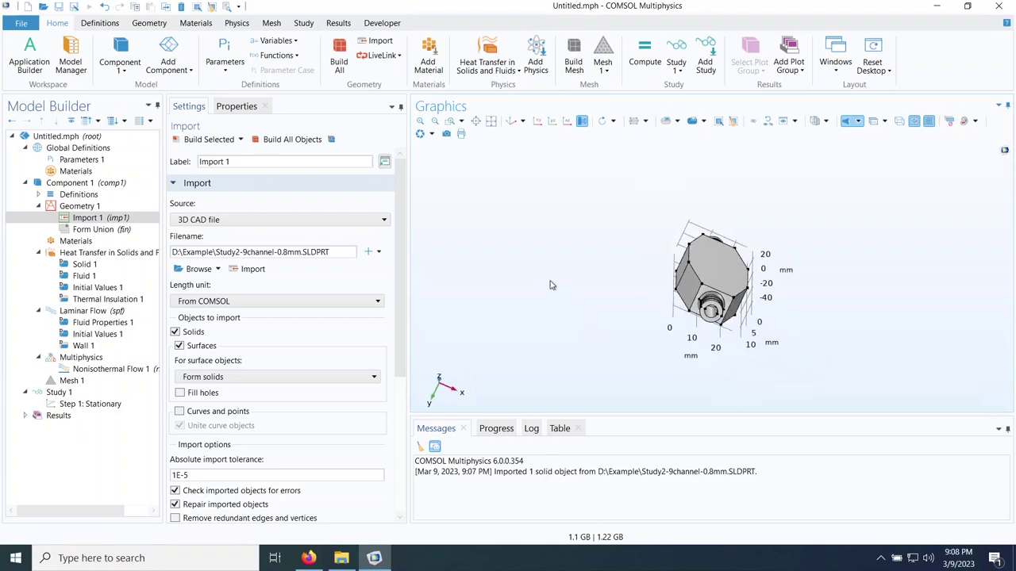
drag(644, 330, 770, 326)
scroll(770, 321, up, 5)
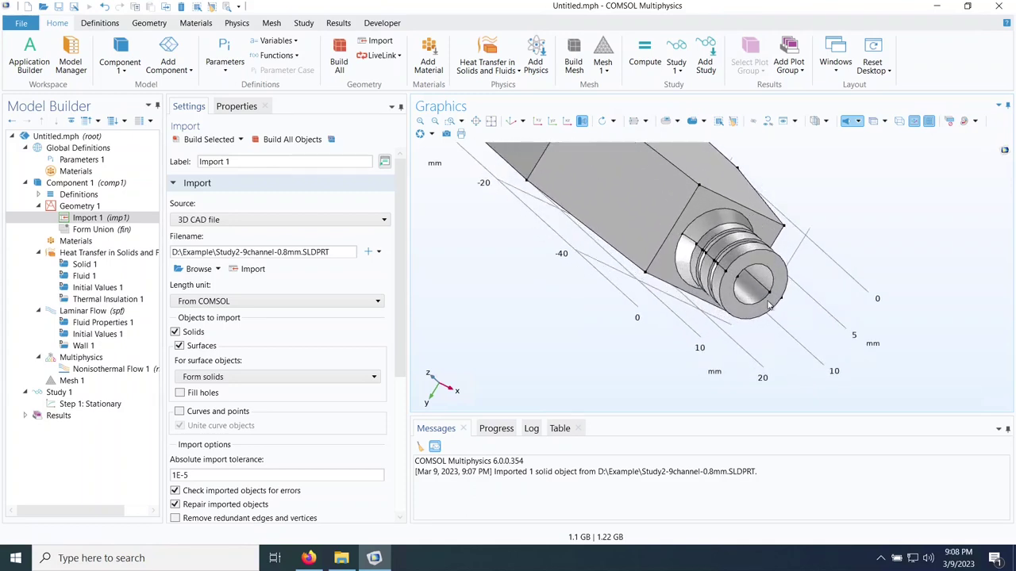
scroll(821, 259, down, 5)
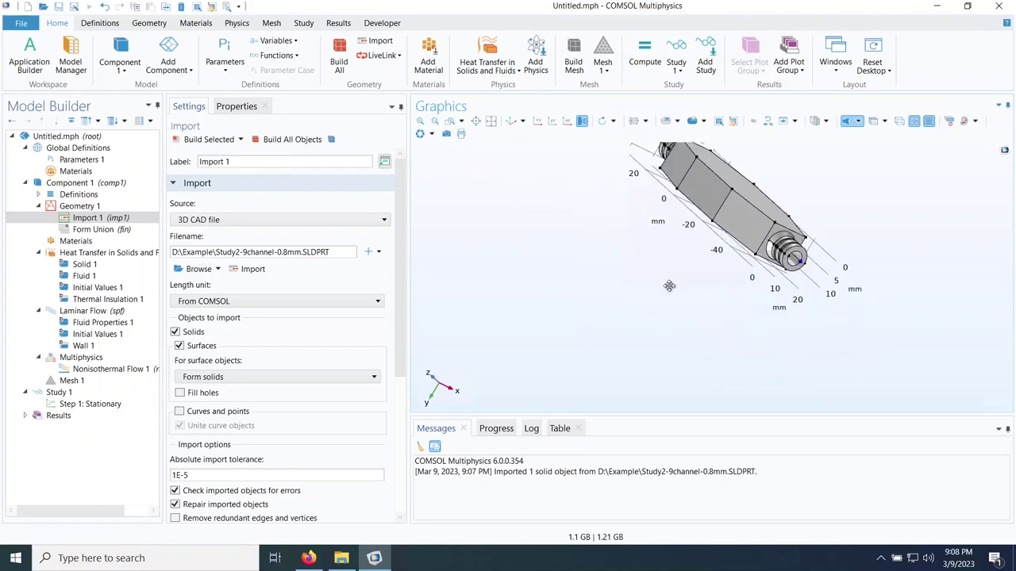
drag(681, 275, 707, 227)
click(706, 221)
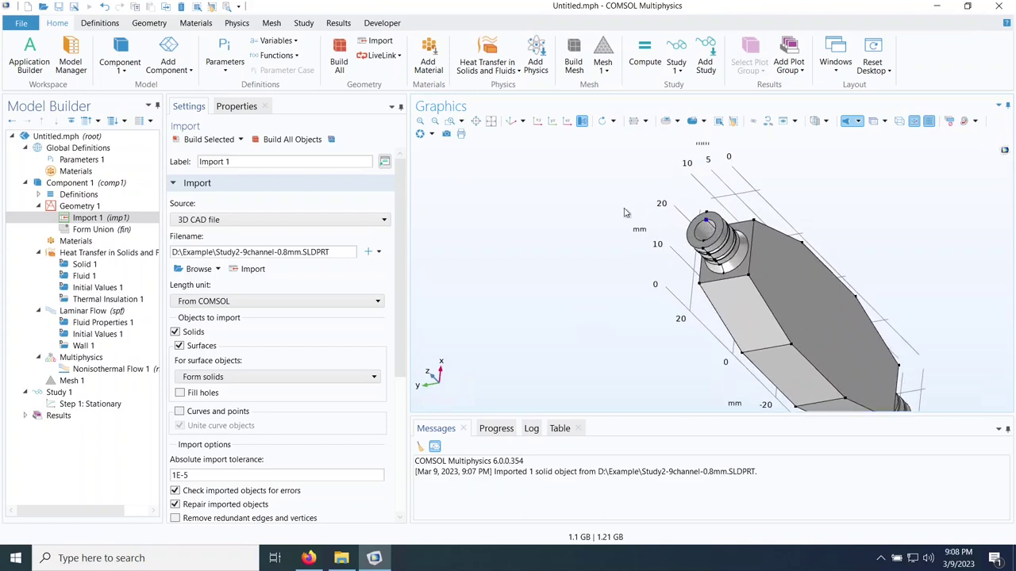
click(148, 25)
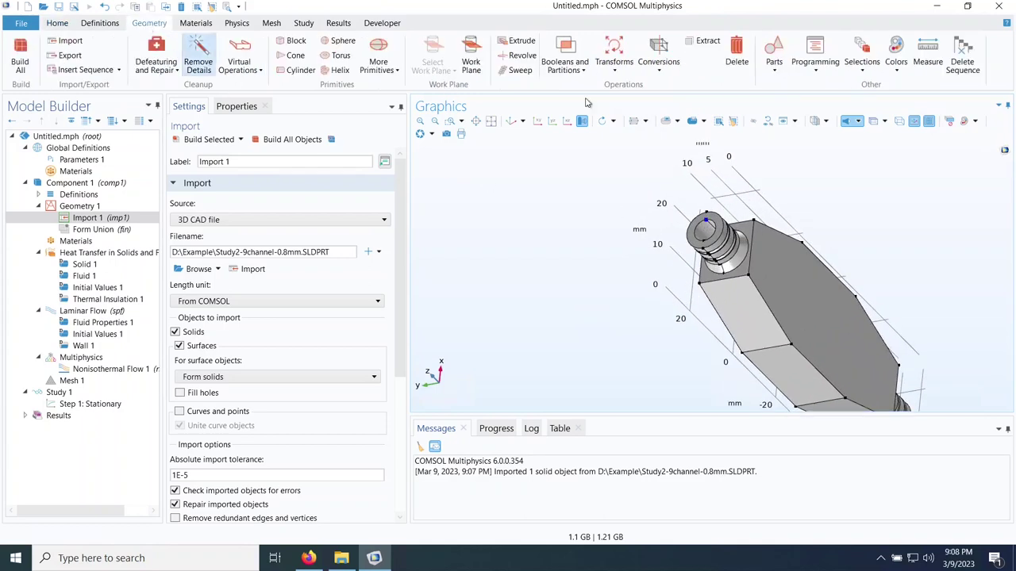
click(922, 57)
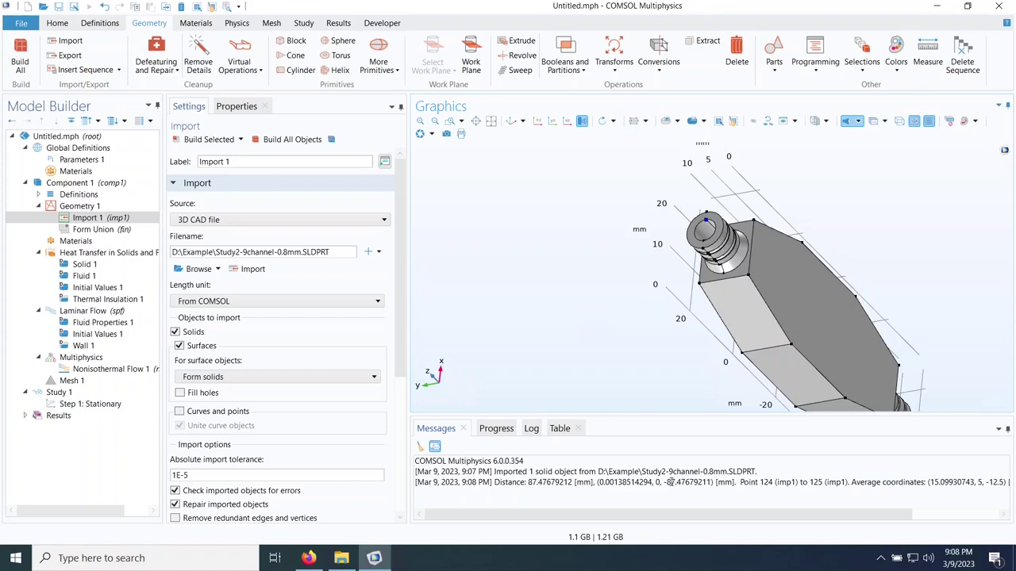
drag(666, 482, 709, 482)
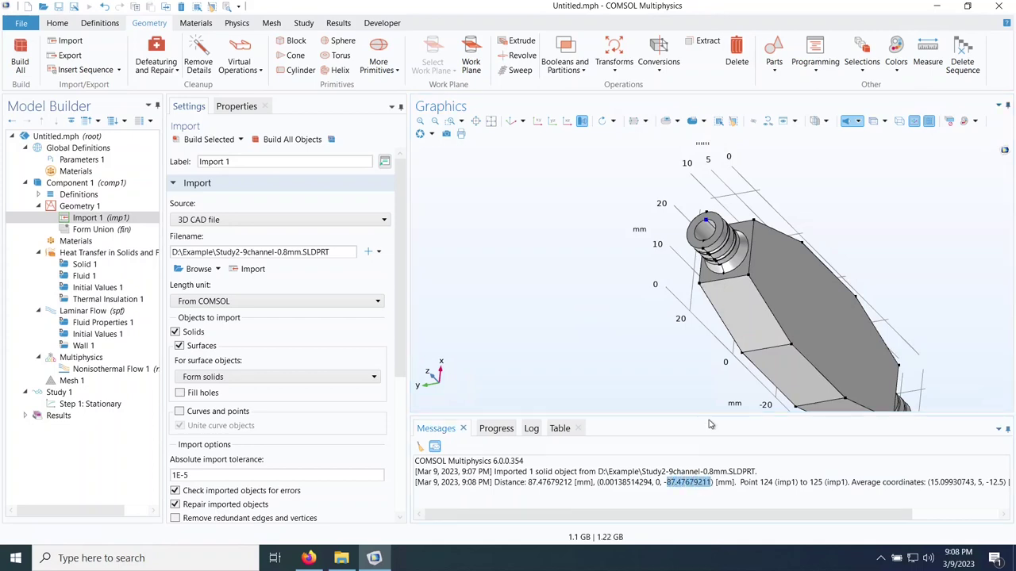
drag(709, 415, 709, 402)
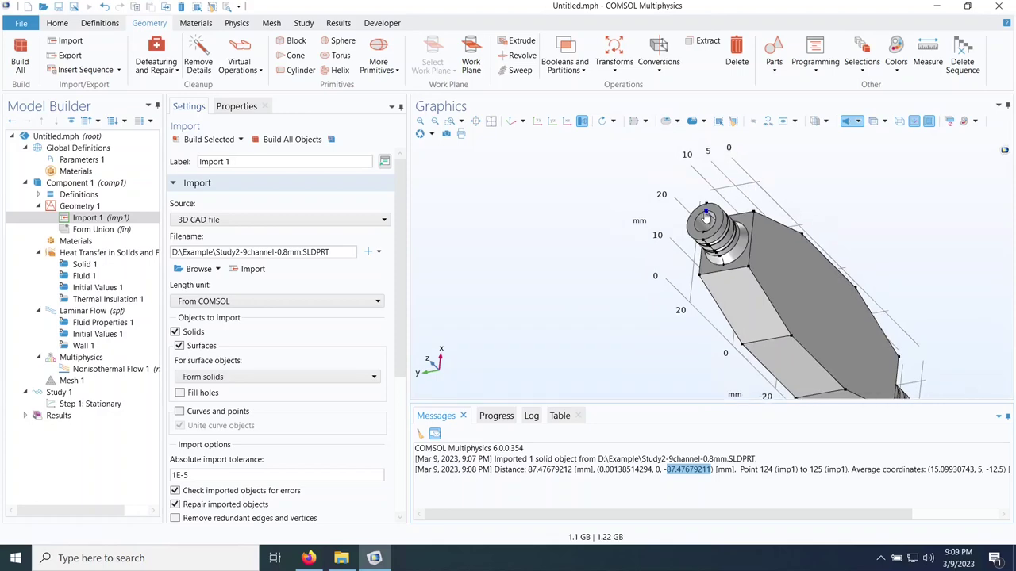
Step: Measure the distance between two diagonally opposite corner points at the lower end of the body's straight middle section
scroll(738, 204, up, 8)
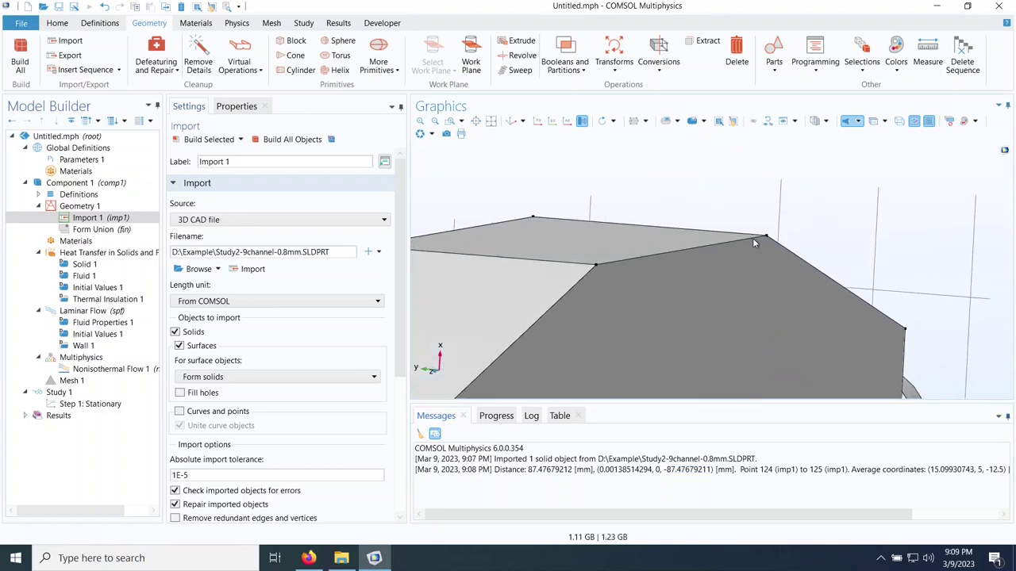
drag(786, 281, 760, 226)
scroll(743, 315, down, 5)
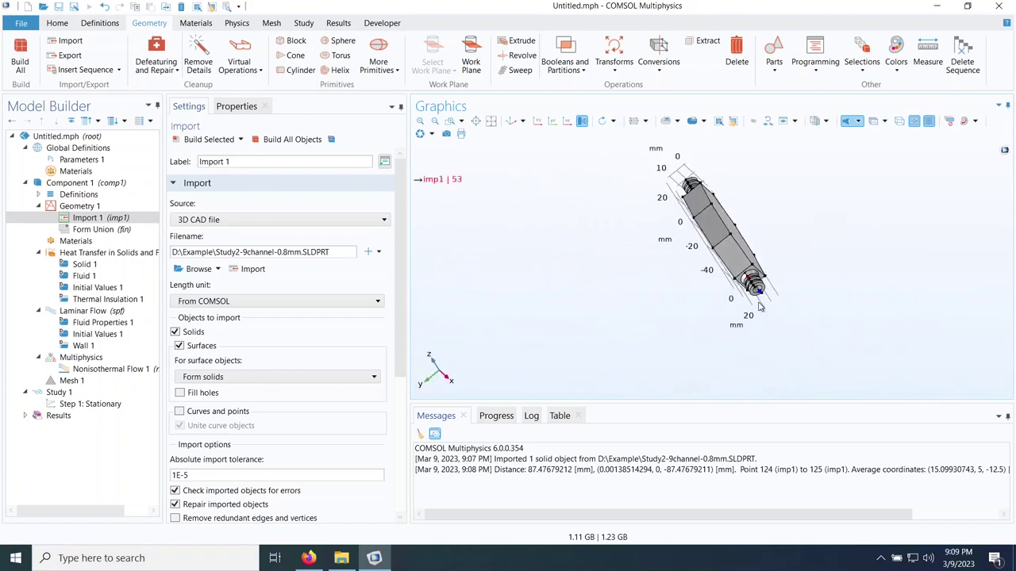
scroll(762, 219, up, 4)
scroll(760, 220, up, 1)
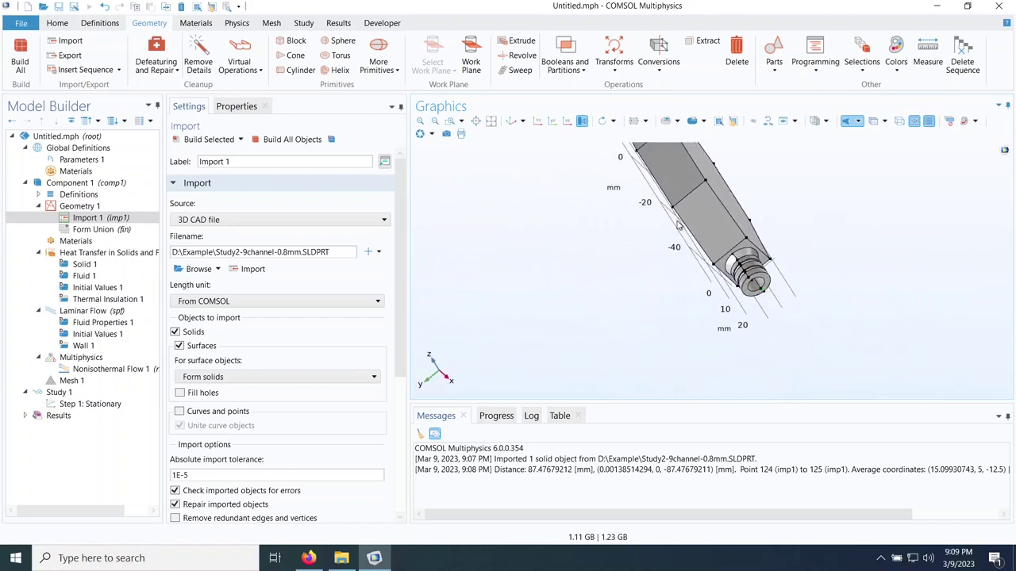
right_drag(644, 220, 649, 316)
drag(760, 212, 733, 231)
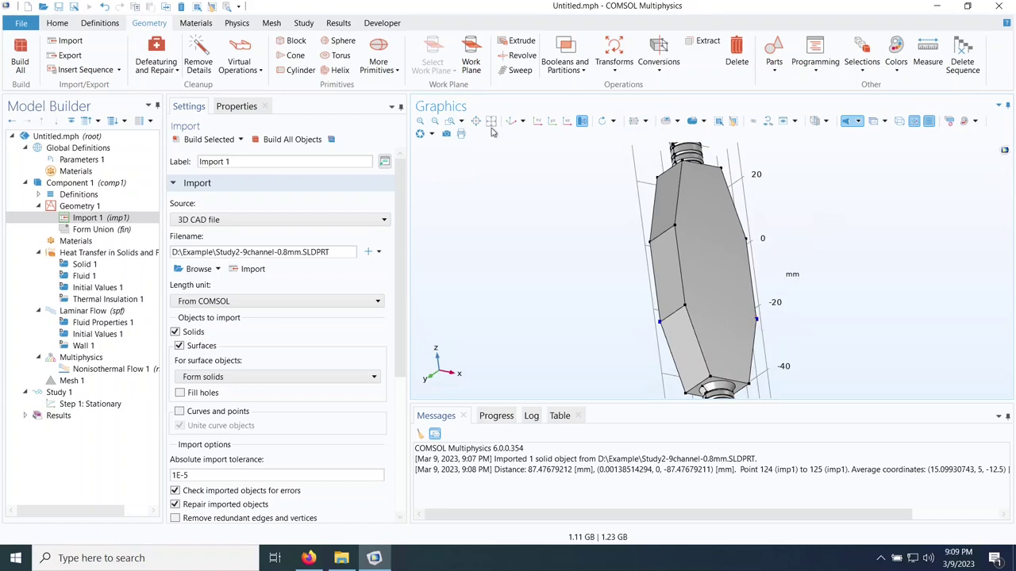
click(930, 62)
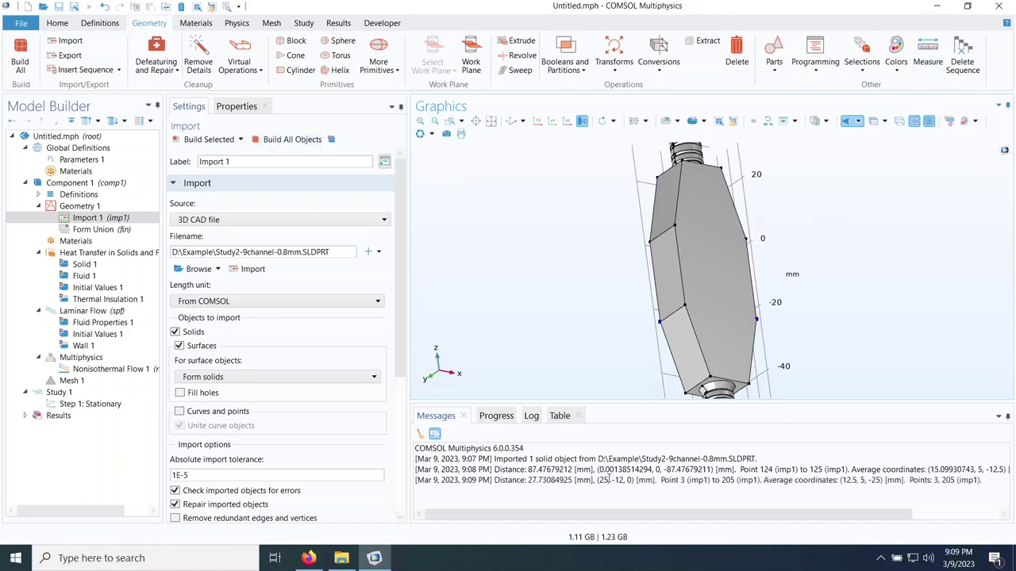
Step: Add a solid block with a width of 25 mm and a depth of 12 mm, matching the measured cross-section
drag(609, 480, 603, 480)
click(621, 480)
drag(666, 469, 687, 469)
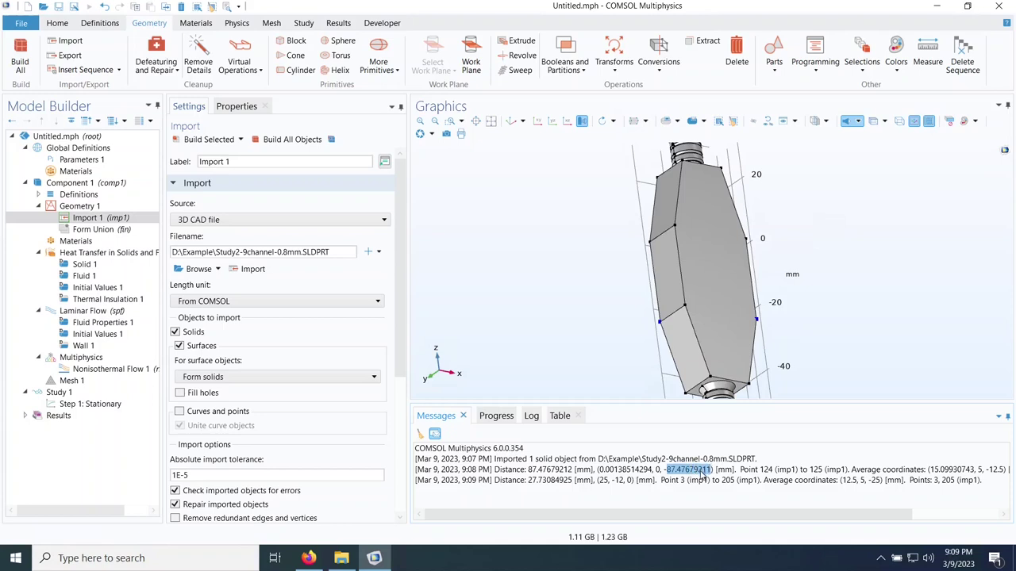
click(297, 44)
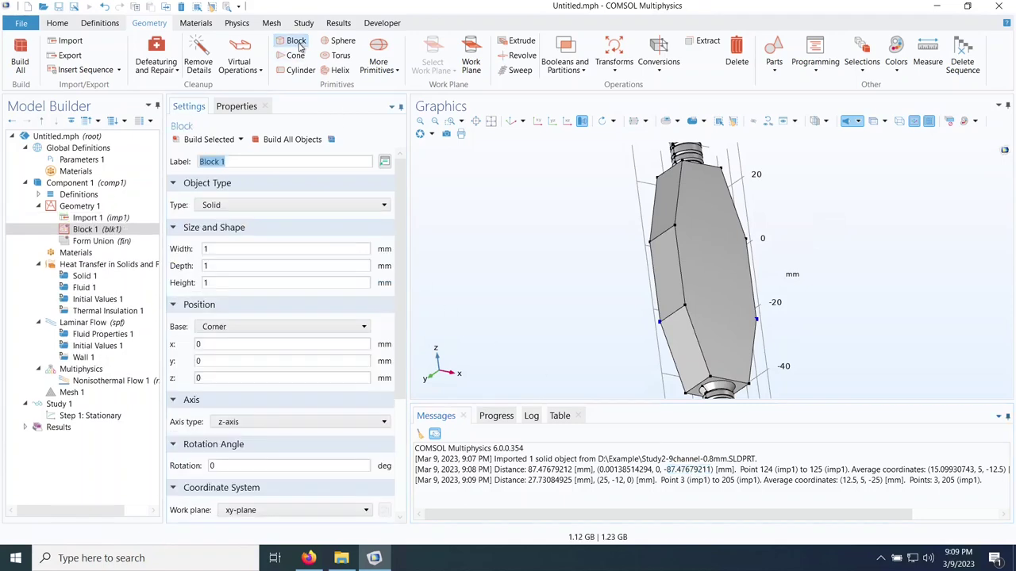
double_click(219, 250)
text(25)
click(217, 267)
text(2)
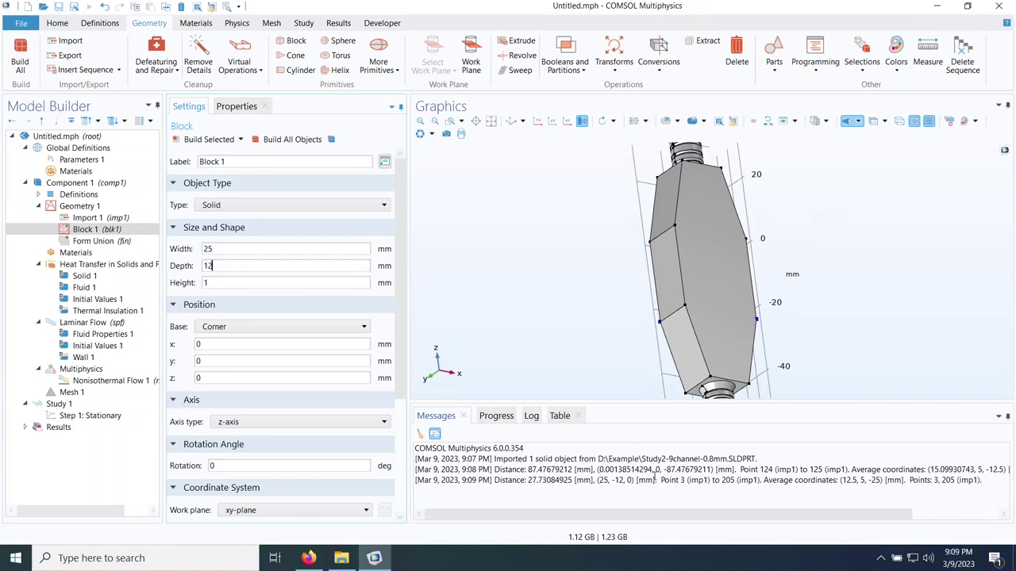
Step: Set the block's height to 87.47679211 mm, copied from the measured z distance between the fittings, and build the block
drag(667, 470, 709, 470)
right_click(696, 472)
click(714, 481)
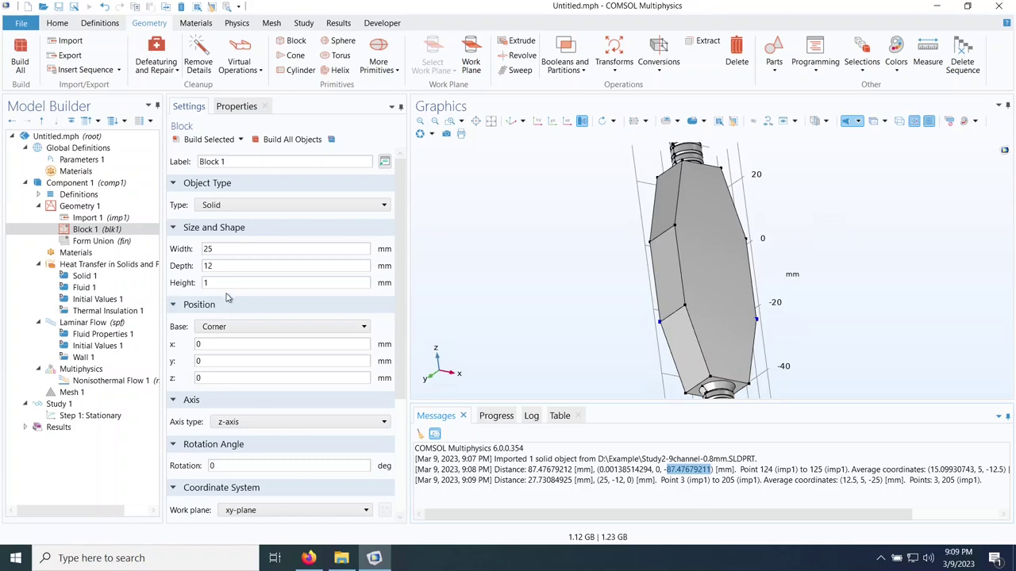
click(227, 287)
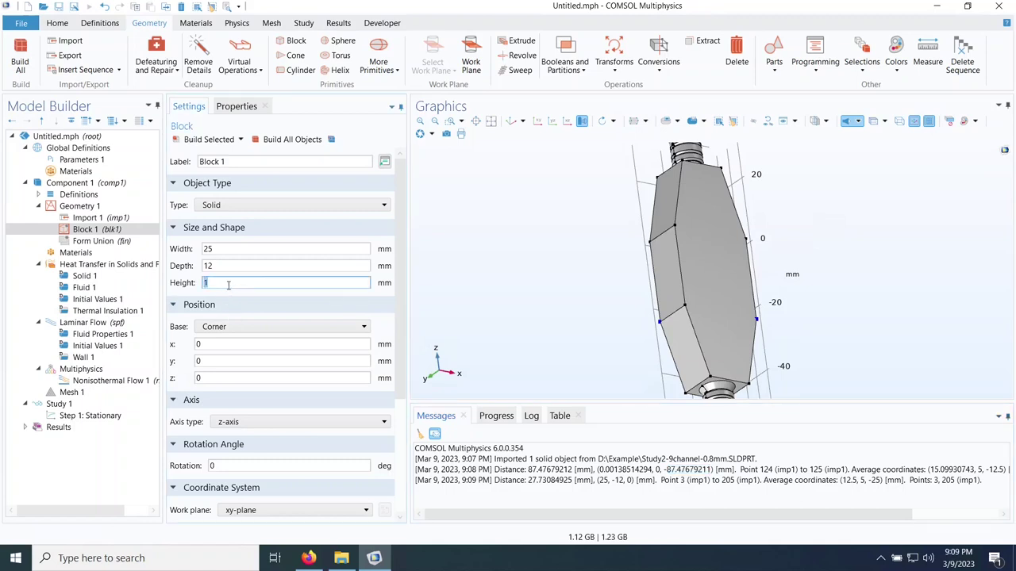
key(ctrl+v)
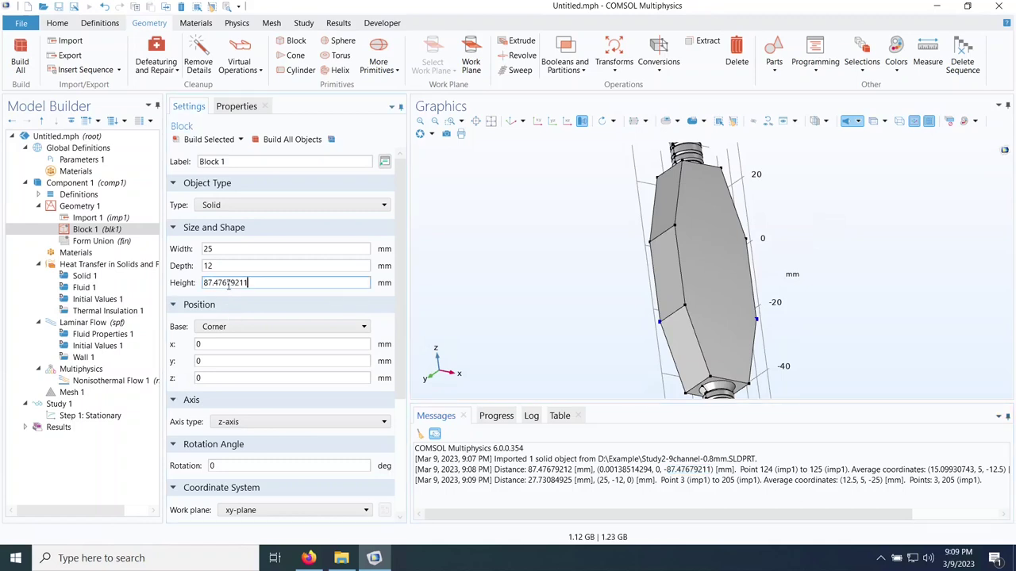
click(196, 139)
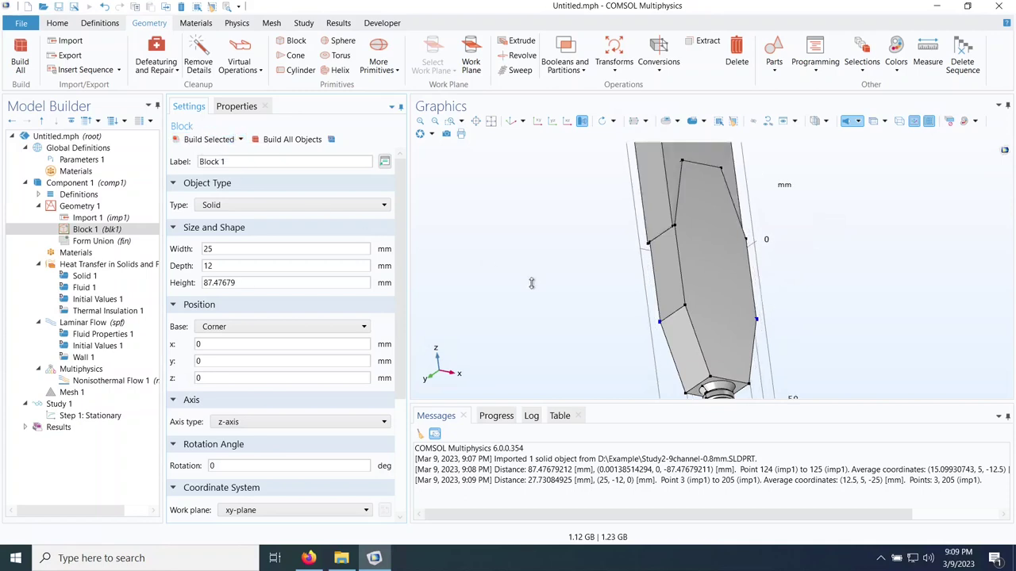
Step: Measure the coordinates of a point on the bore rim of the lower end fitting
scroll(531, 273, down, 2)
drag(537, 323, 589, 300)
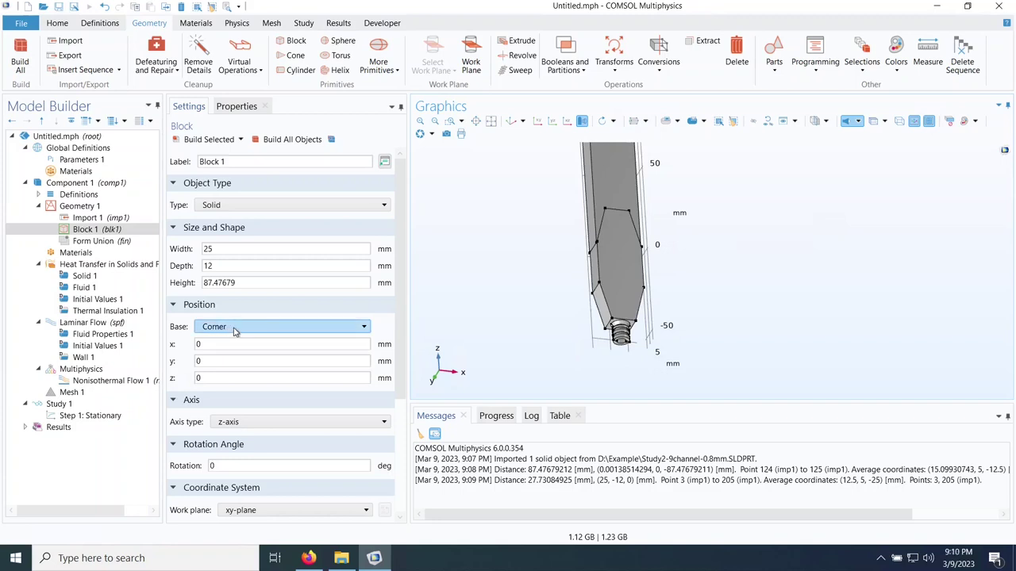
scroll(602, 327, up, 1)
drag(602, 327, 640, 274)
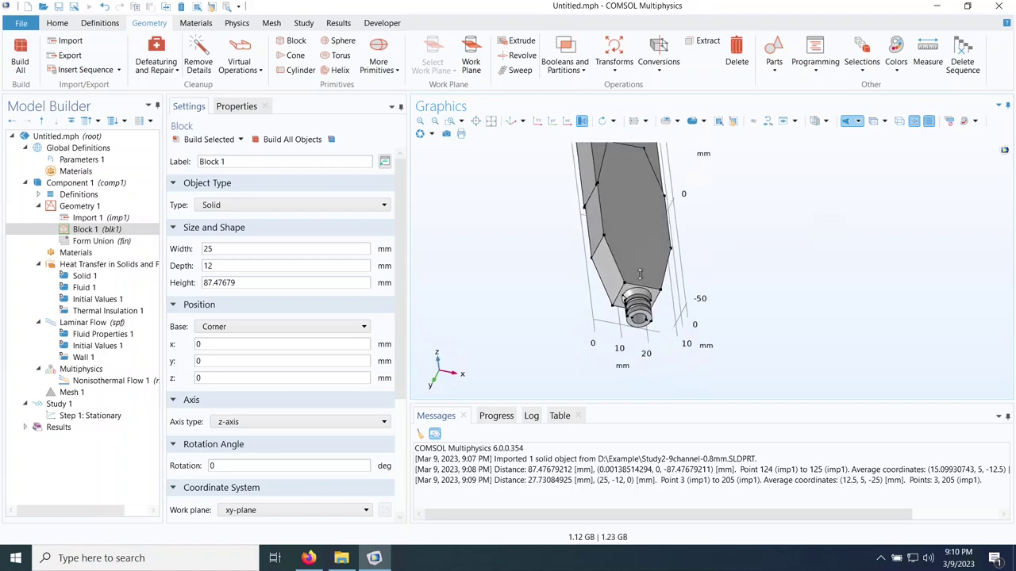
scroll(635, 317, up, 4)
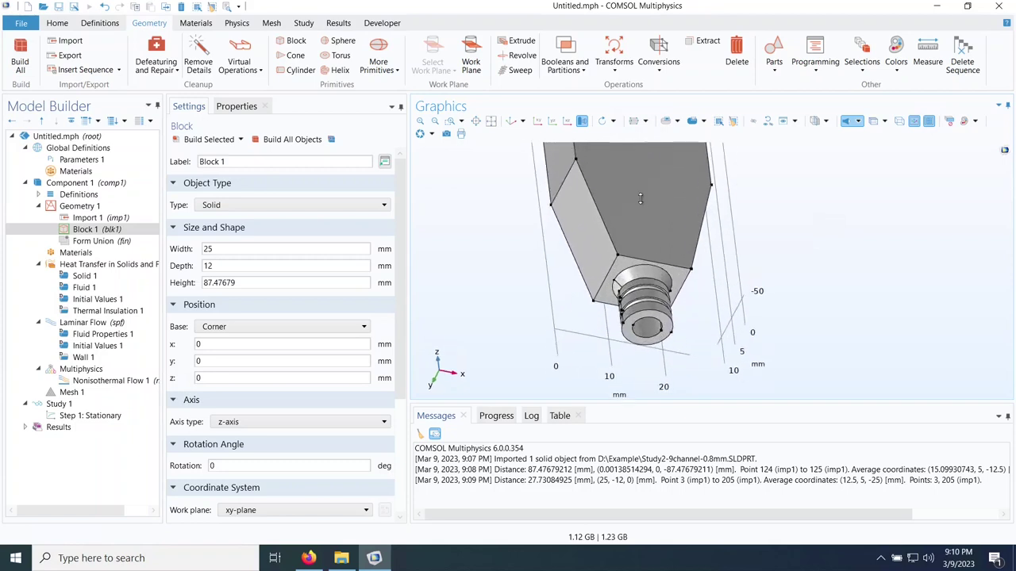
click(634, 333)
click(927, 49)
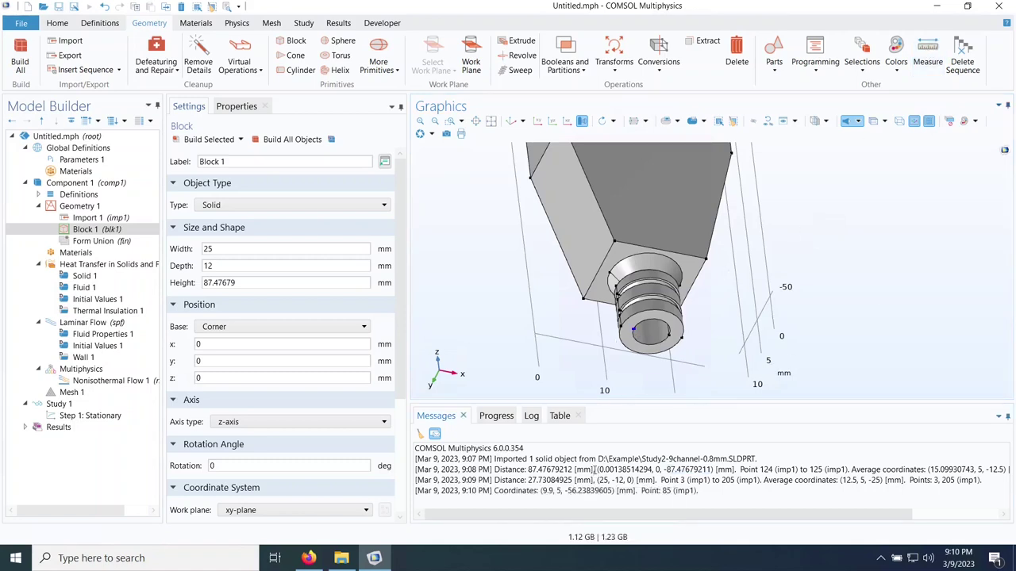
Step: Set the block's z position to -56.23839605 mm, copied from the measured rim point, and rebuild the block
drag(587, 490, 601, 490)
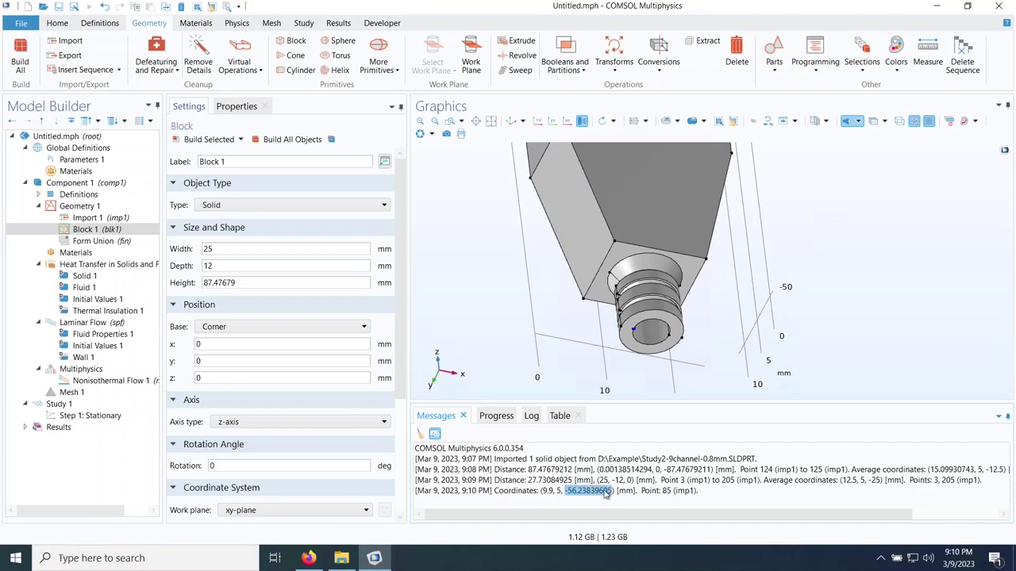
right_click(605, 493)
click(627, 500)
double_click(246, 379)
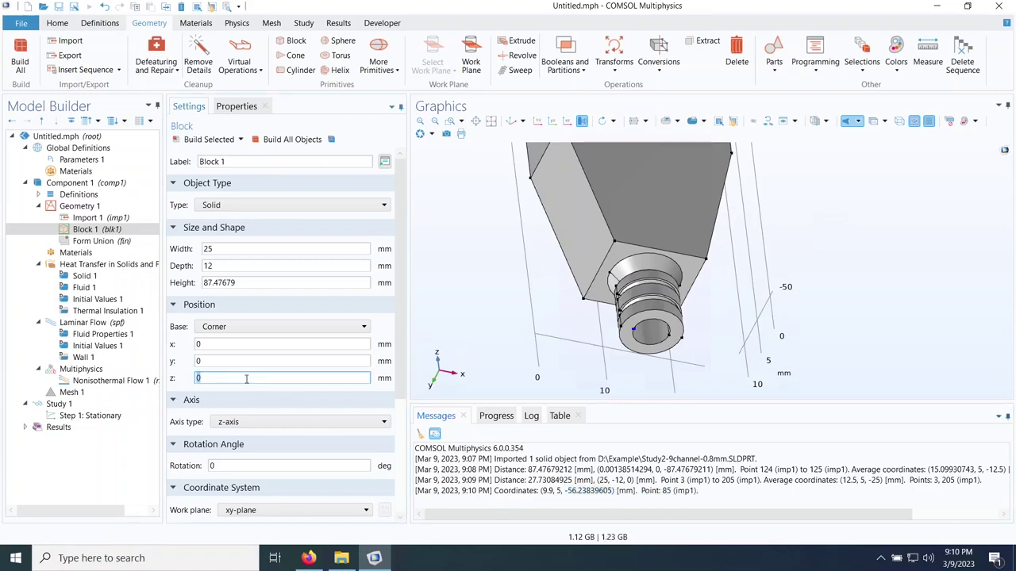
click(196, 140)
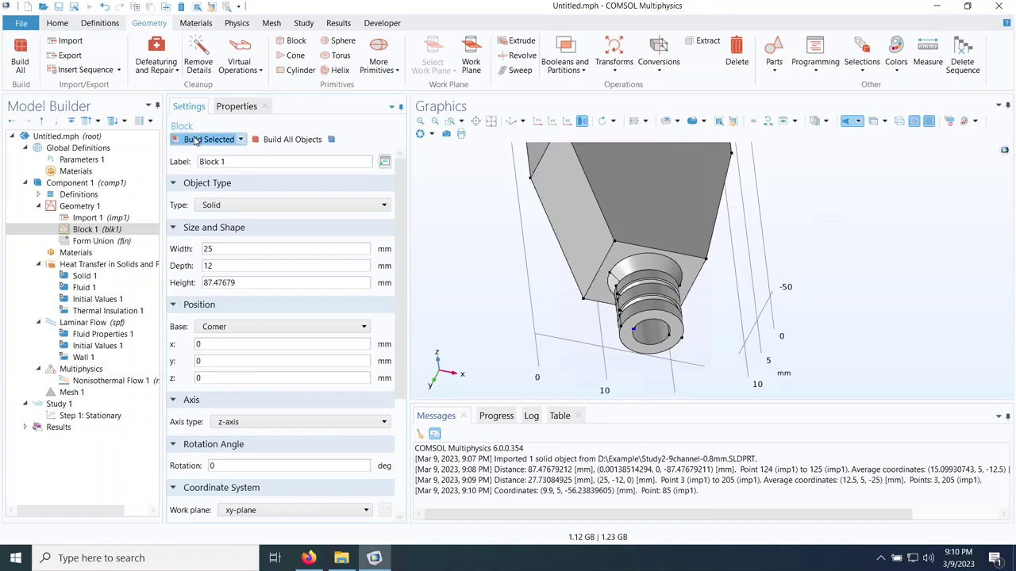
click(218, 378)
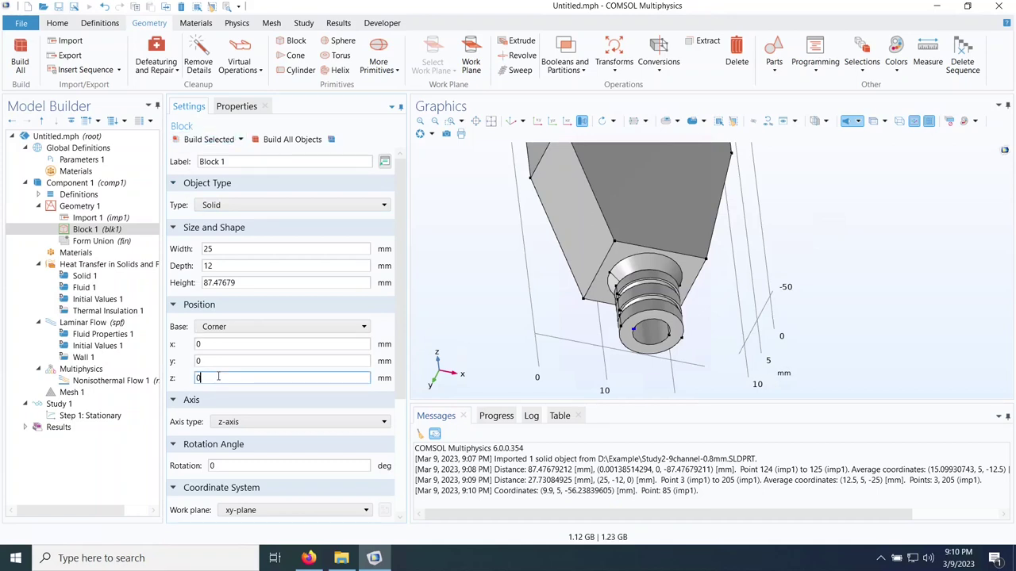
key(ctrl+v)
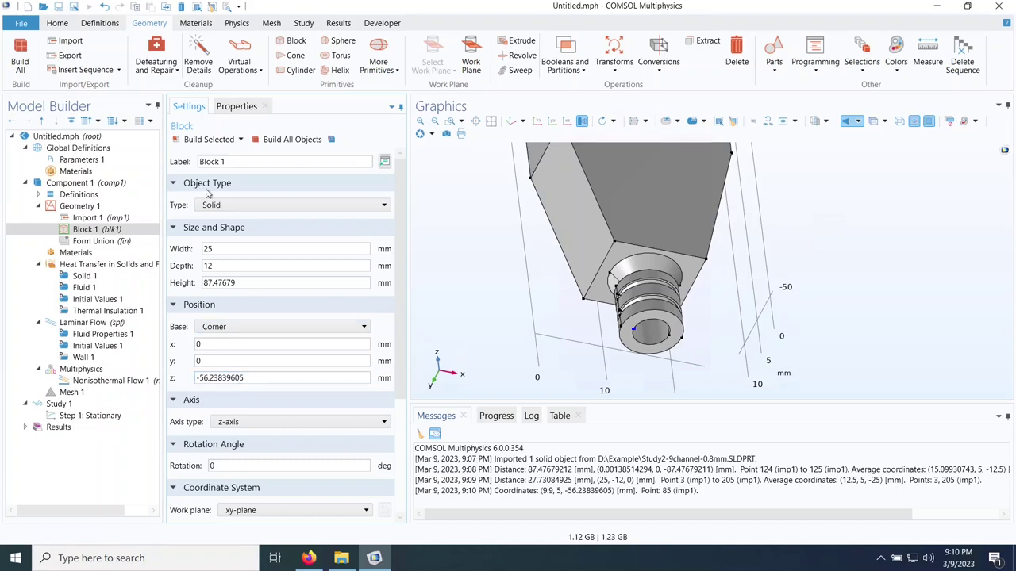
click(199, 140)
Step: Check the block's alignment with the imported part, set its y position to -1 mm and rebuild it
scroll(793, 325, down, 3)
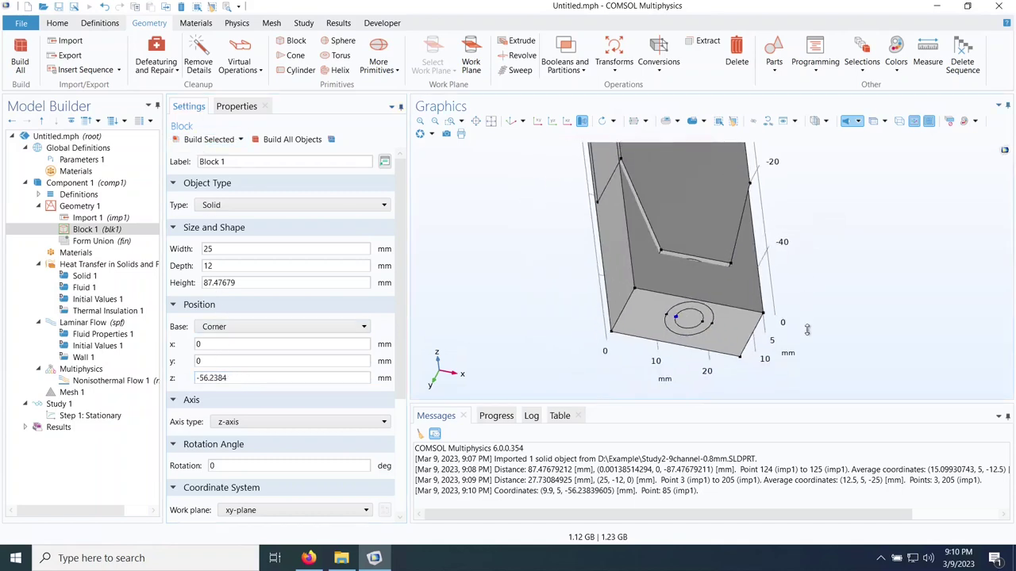
scroll(604, 274, down, 1)
scroll(603, 296, down, 2)
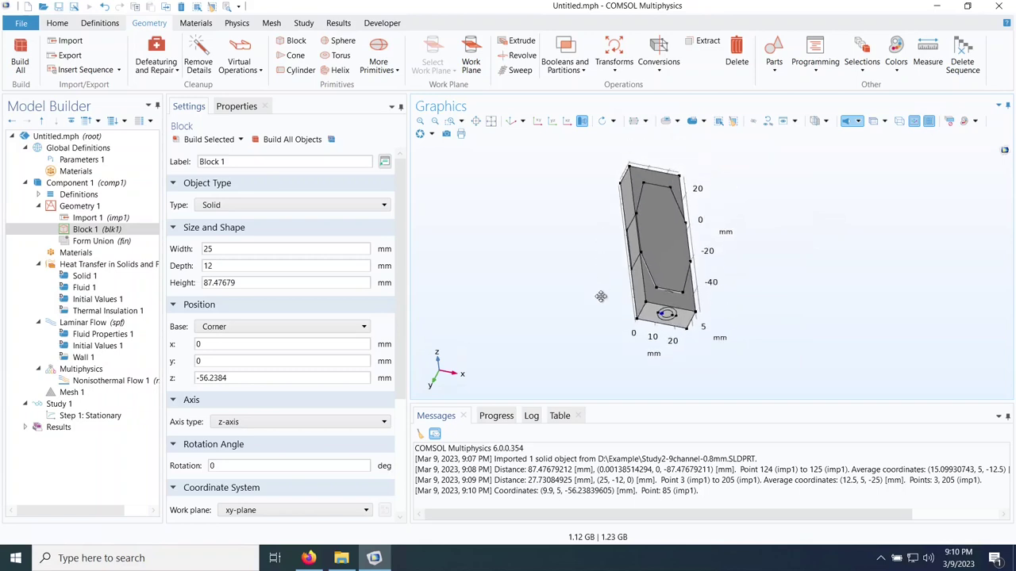
drag(587, 292, 623, 288)
scroll(656, 212, up, 5)
scroll(655, 213, up, 2)
scroll(650, 258, down, 4)
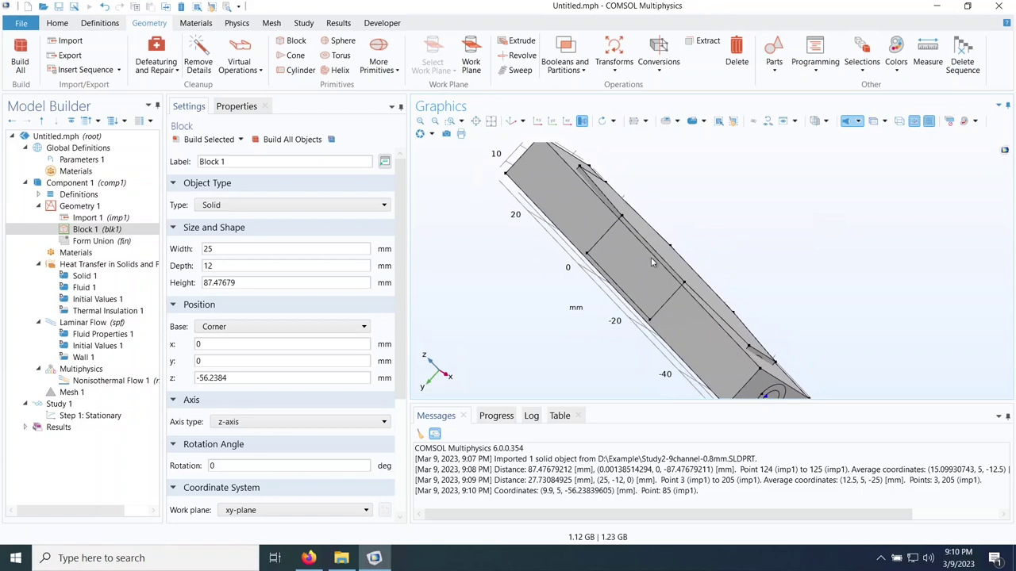
click(221, 360)
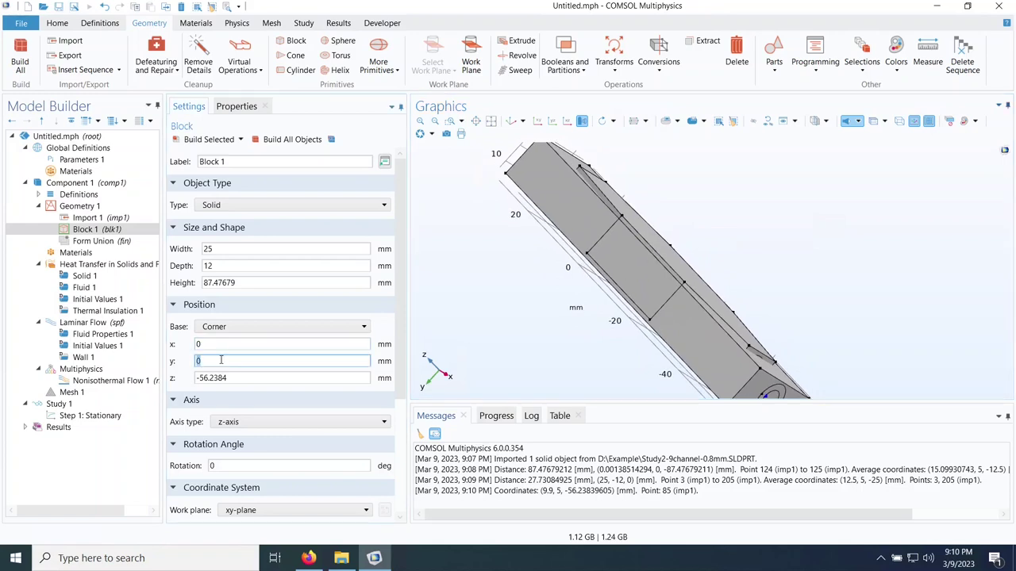
text(-1)
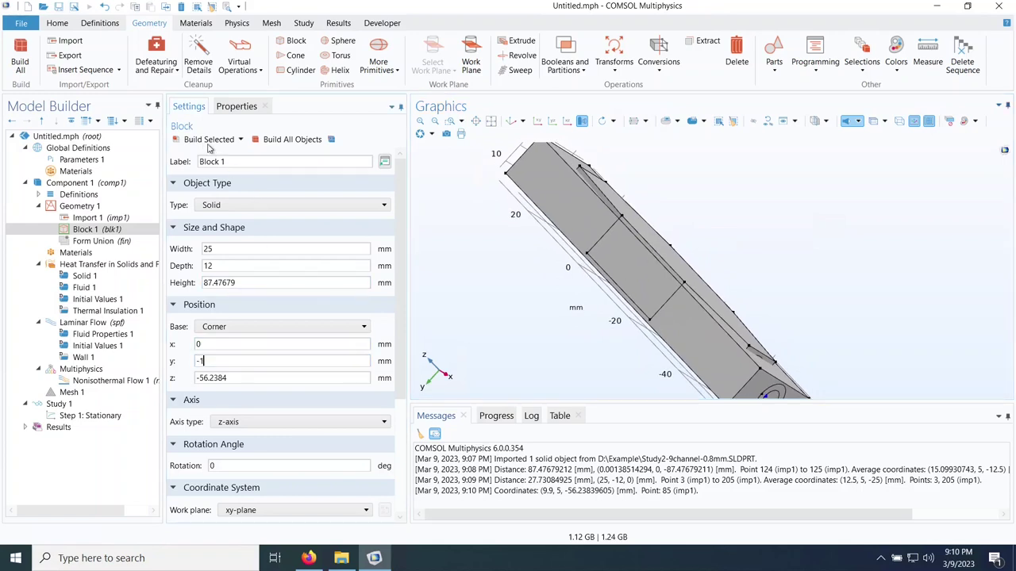
click(205, 141)
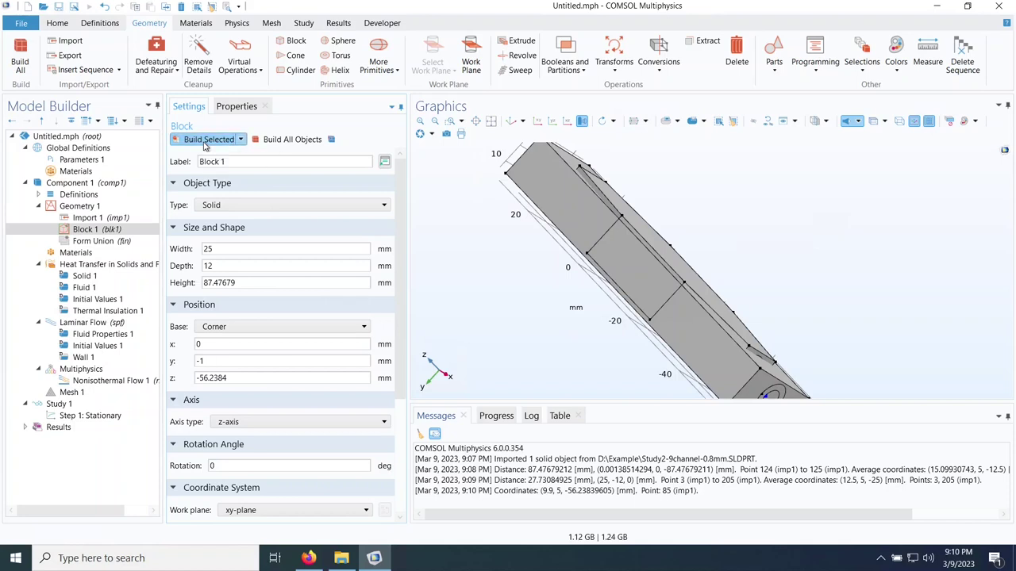
Step: Switch to domain selection and examine how the block encloses the imported part
drag(844, 281, 692, 287)
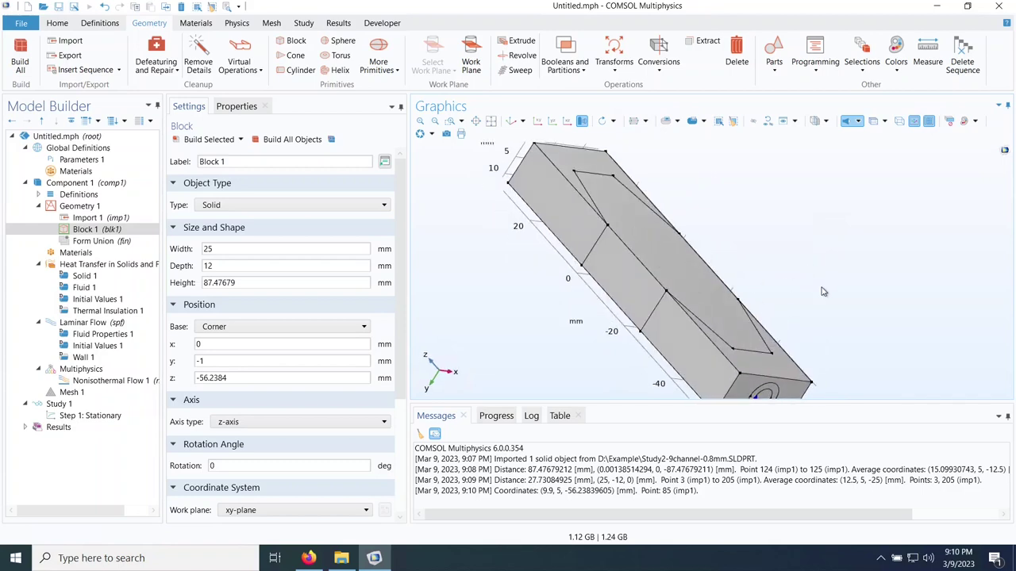
scroll(827, 292, down, 1)
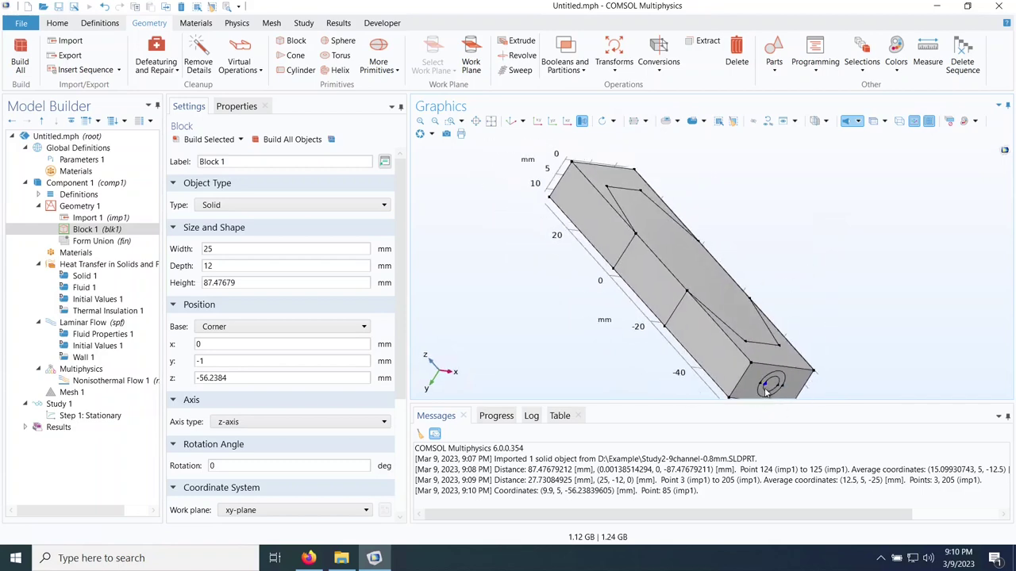
click(645, 121)
click(668, 151)
drag(581, 193, 561, 297)
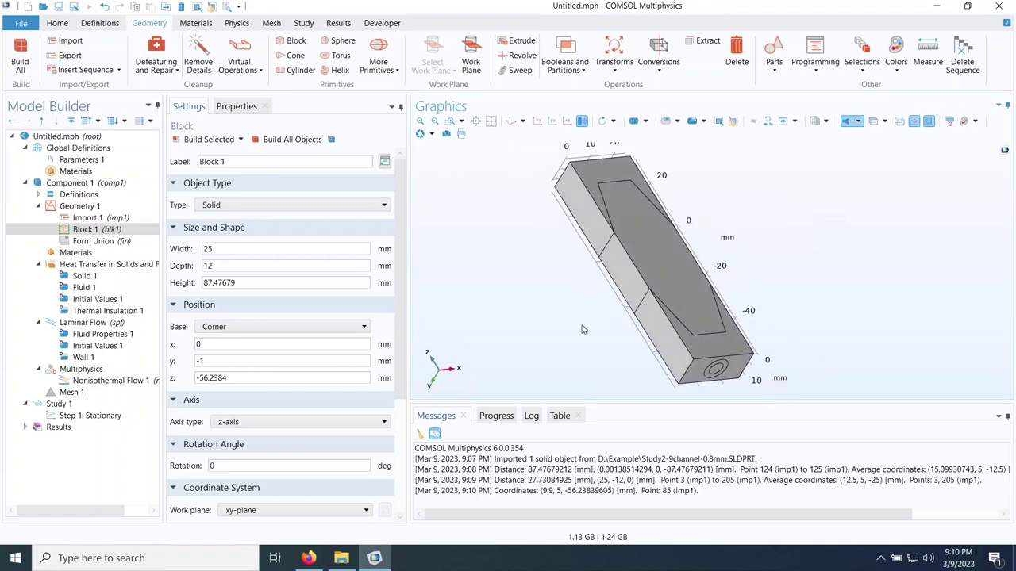
click(669, 345)
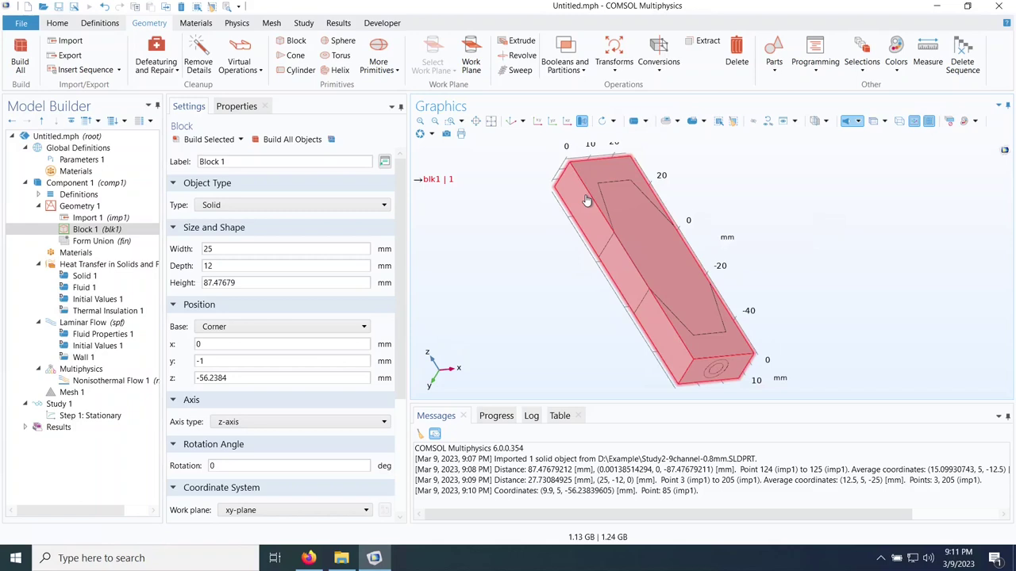
Step: Subtract the imported part imp1 from block blk1 with a Difference, keep the subtracted object, and build it
click(565, 68)
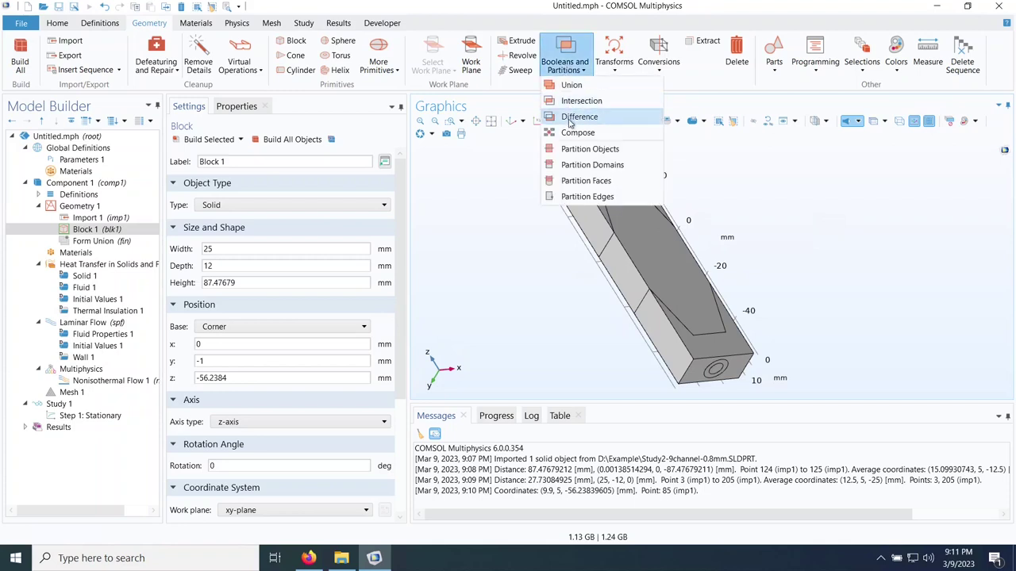
click(570, 119)
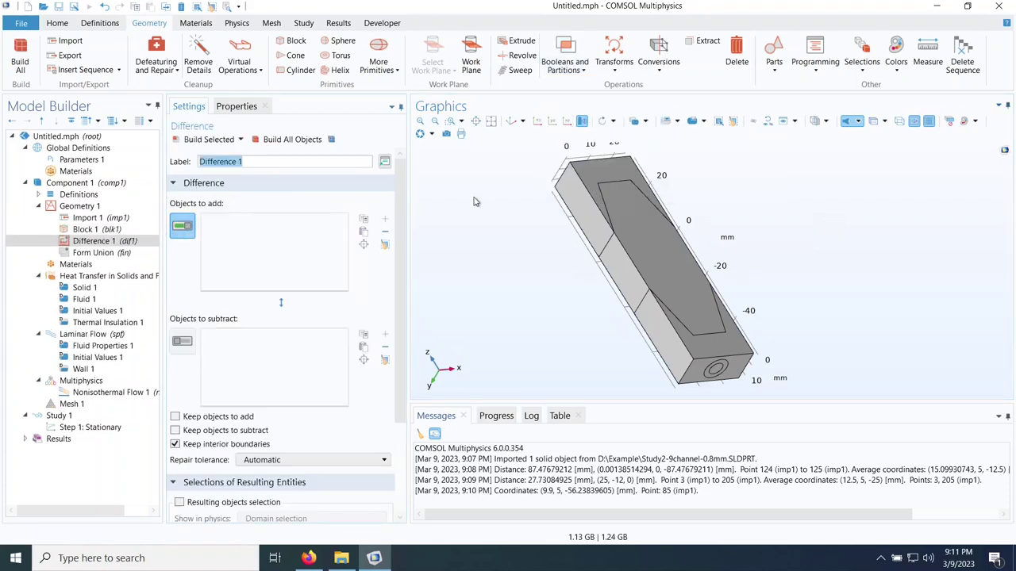
click(584, 188)
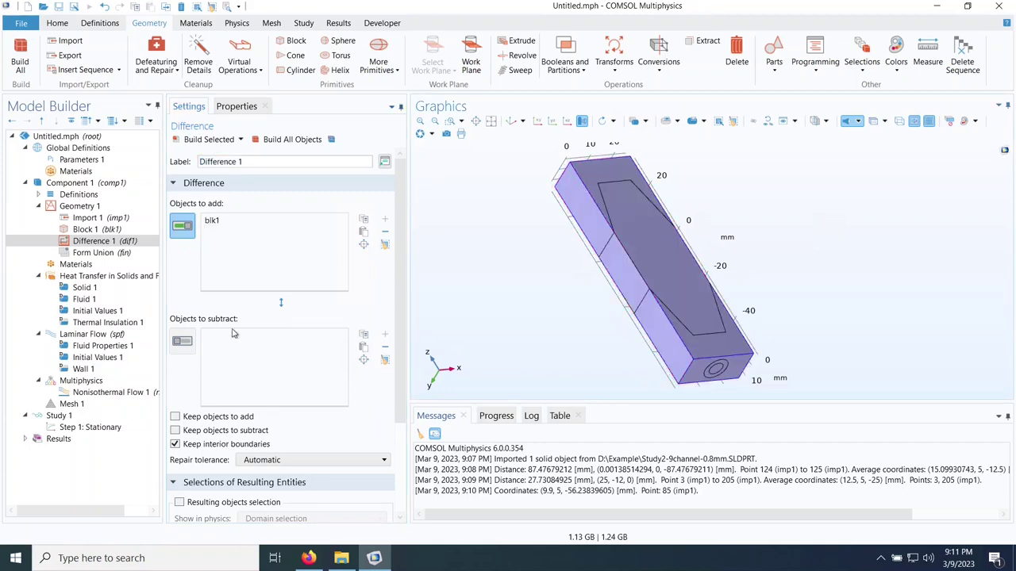
click(182, 341)
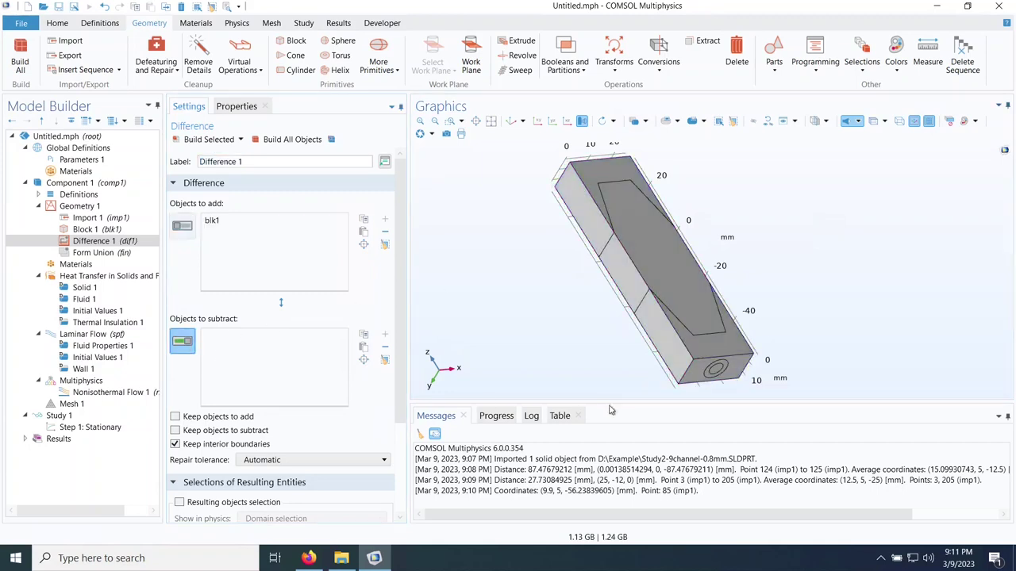
click(716, 379)
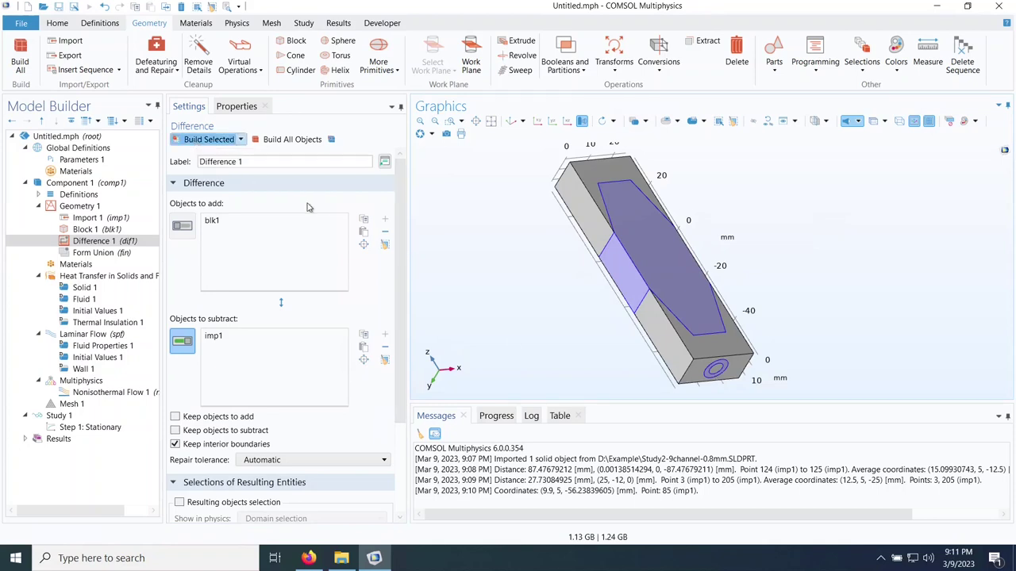
scroll(397, 255, down, 2)
scroll(397, 256, down, 1)
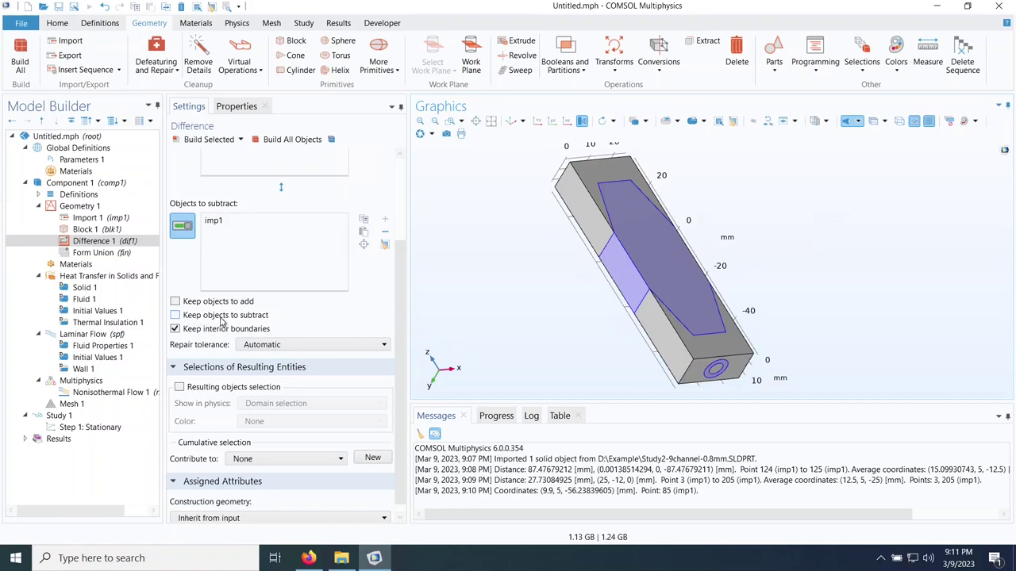
click(198, 141)
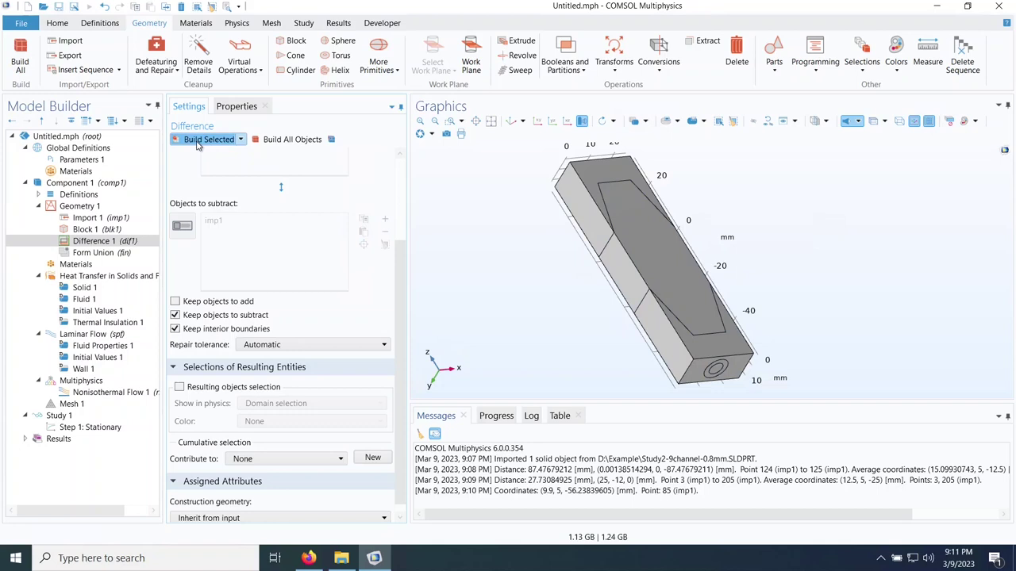
Step: Delete domains 1 and 2 of dif1, the two outer block remnants at the part's ends
click(646, 122)
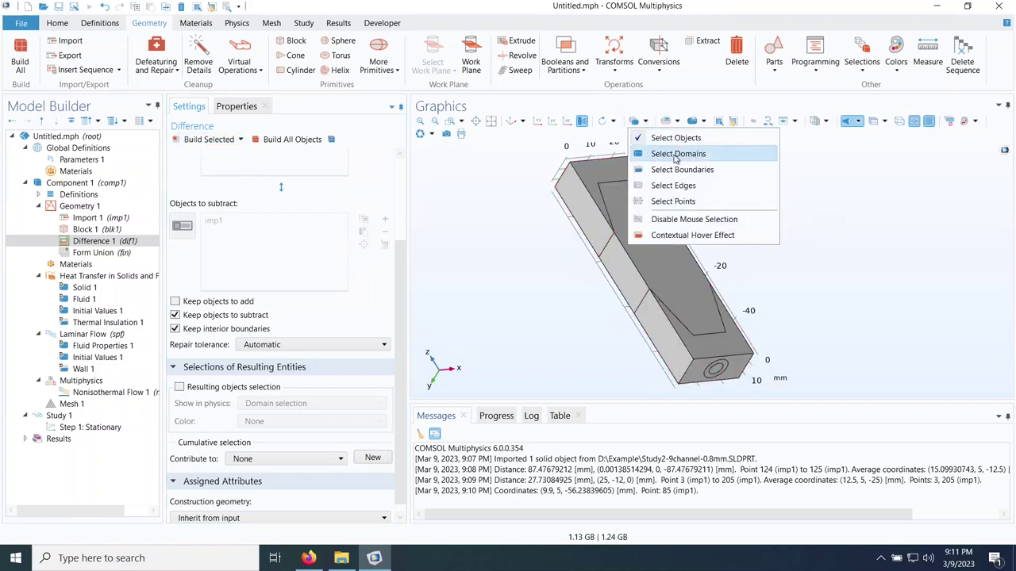
click(676, 154)
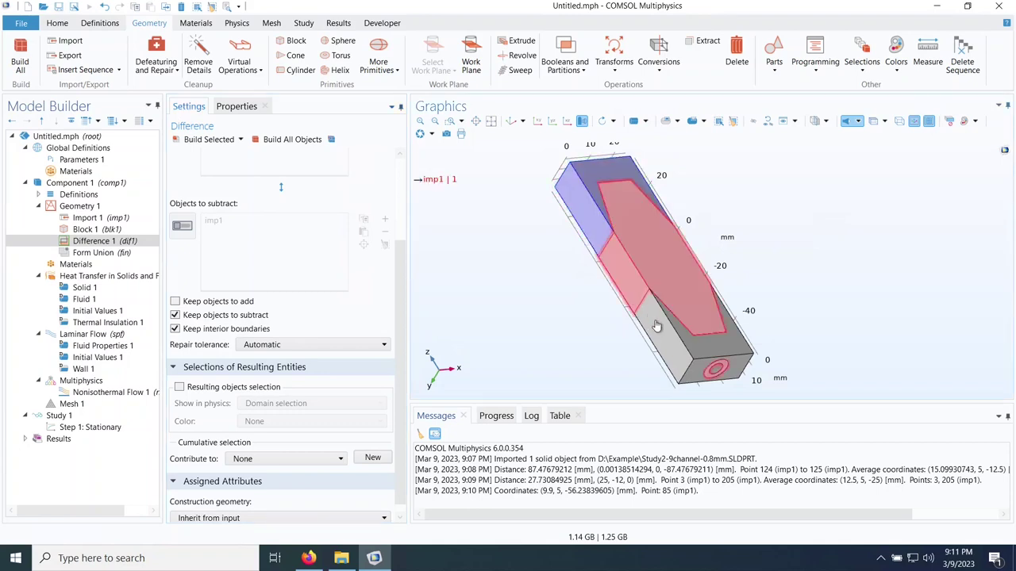
click(678, 357)
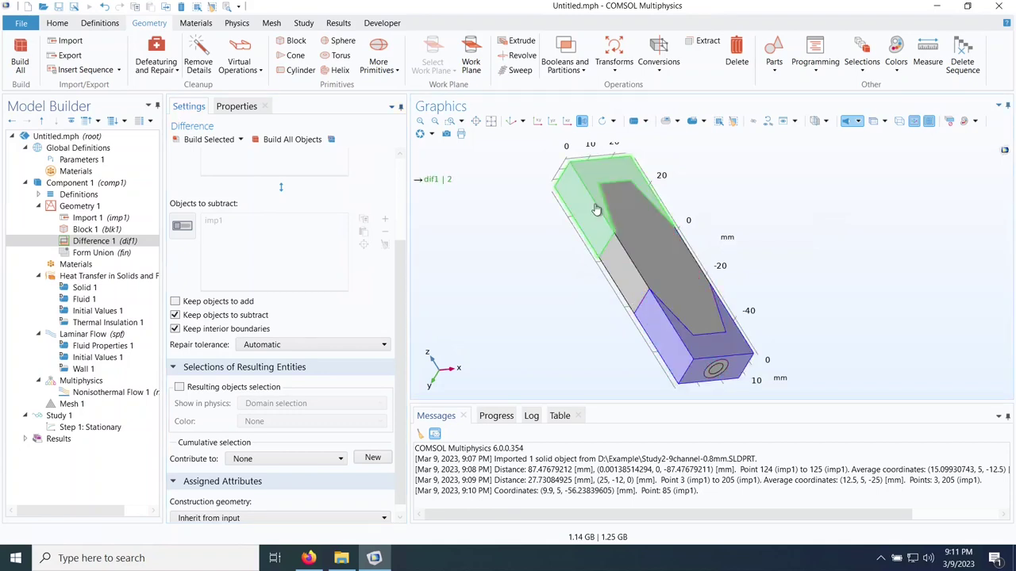
click(596, 209)
key(Delete)
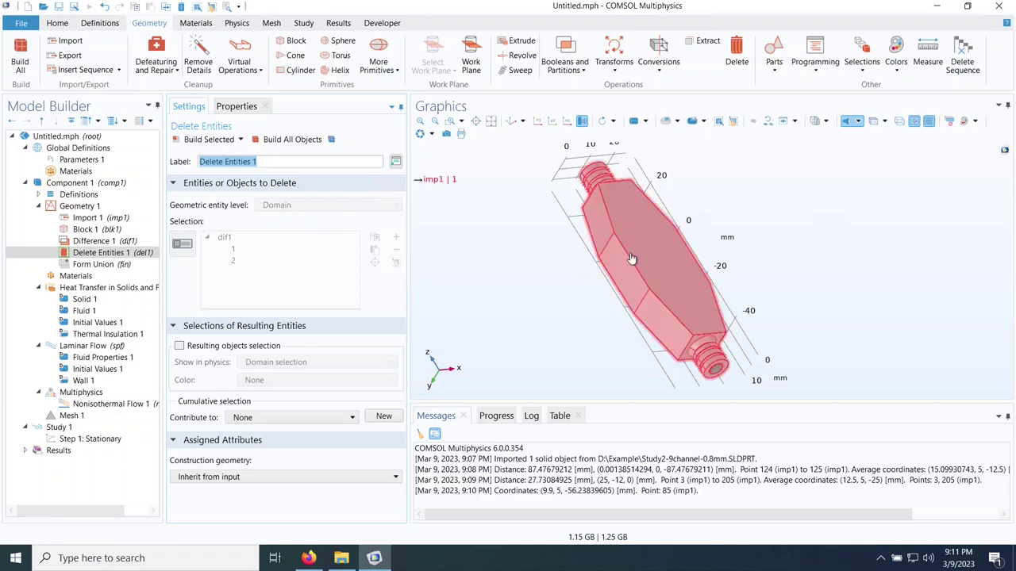
Step: Examine the remaining imported part and the fluid domain at its end port in an enlarged graphics view
drag(644, 267, 664, 279)
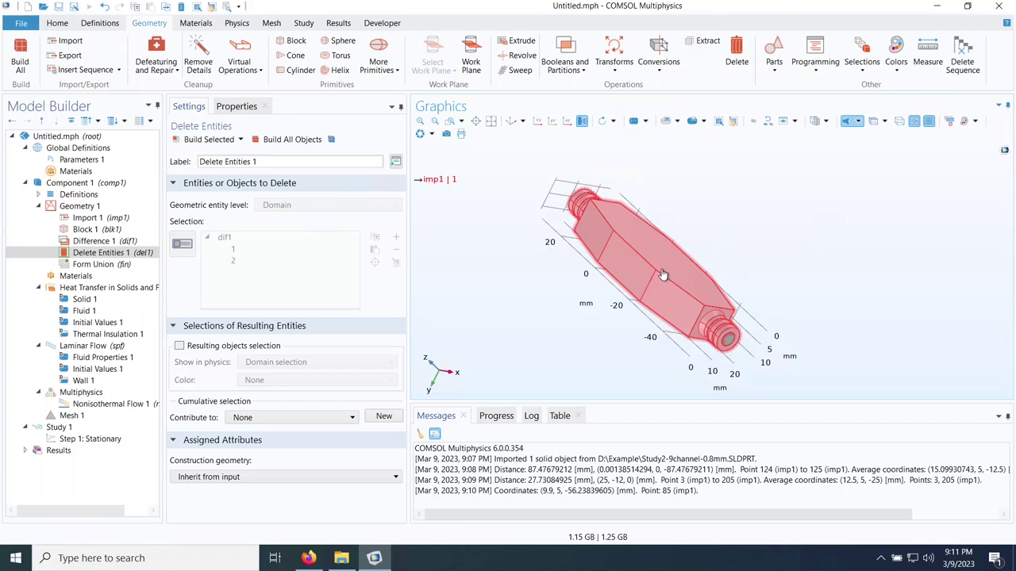
scroll(744, 320, up, 5)
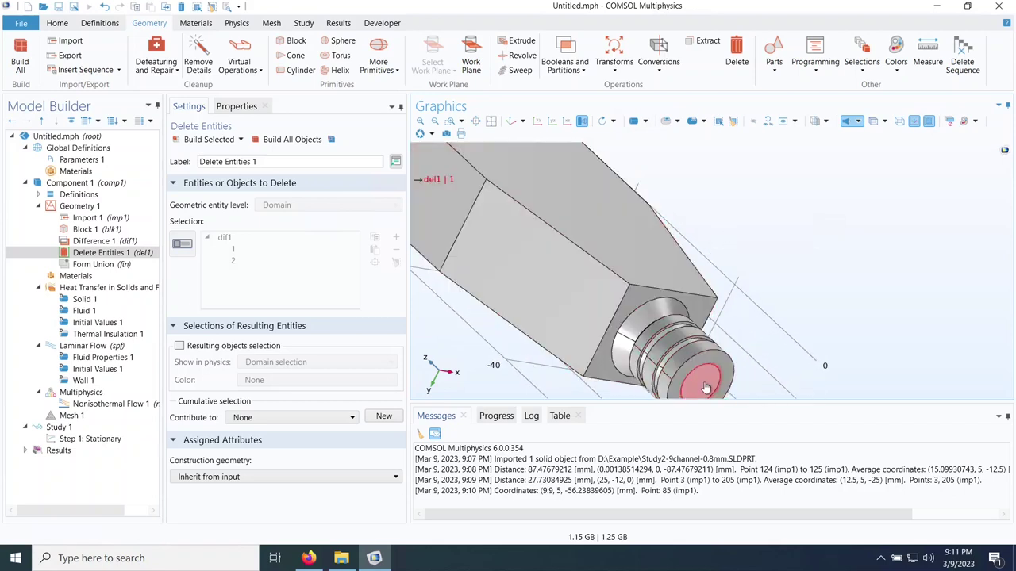
scroll(706, 381, down, 5)
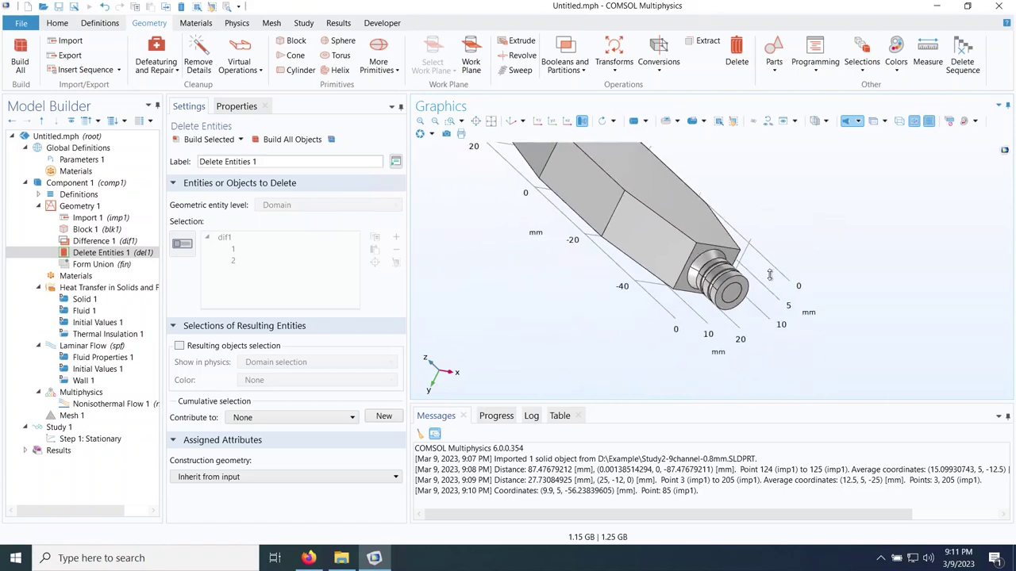
right_drag(712, 274, 707, 284)
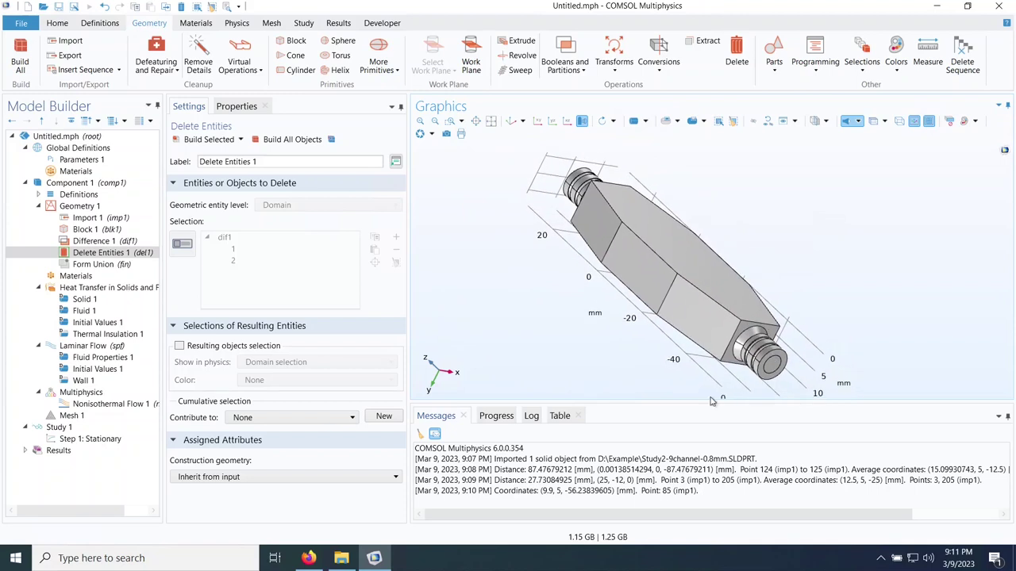
drag(709, 402, 709, 431)
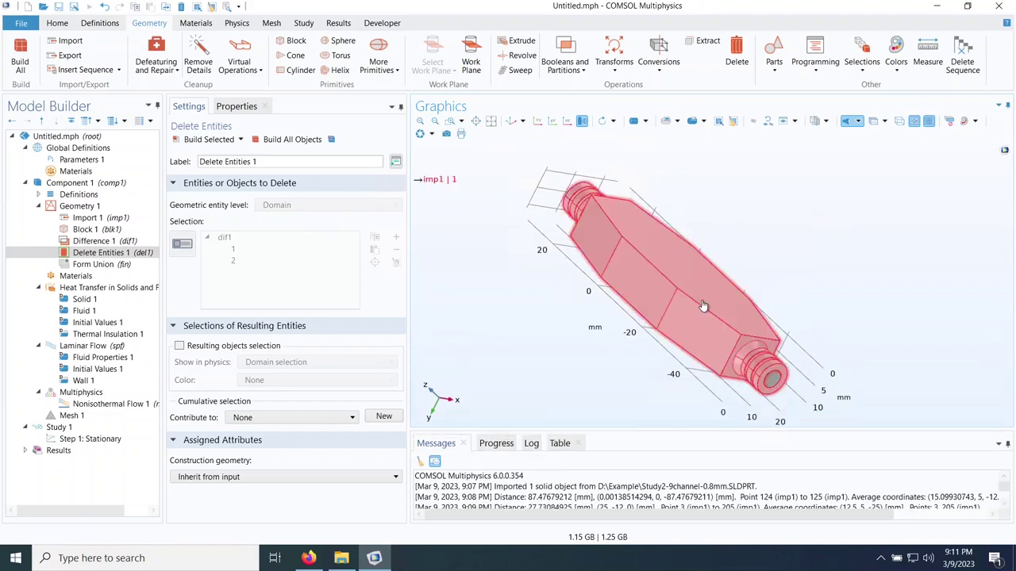
drag(695, 288, 704, 300)
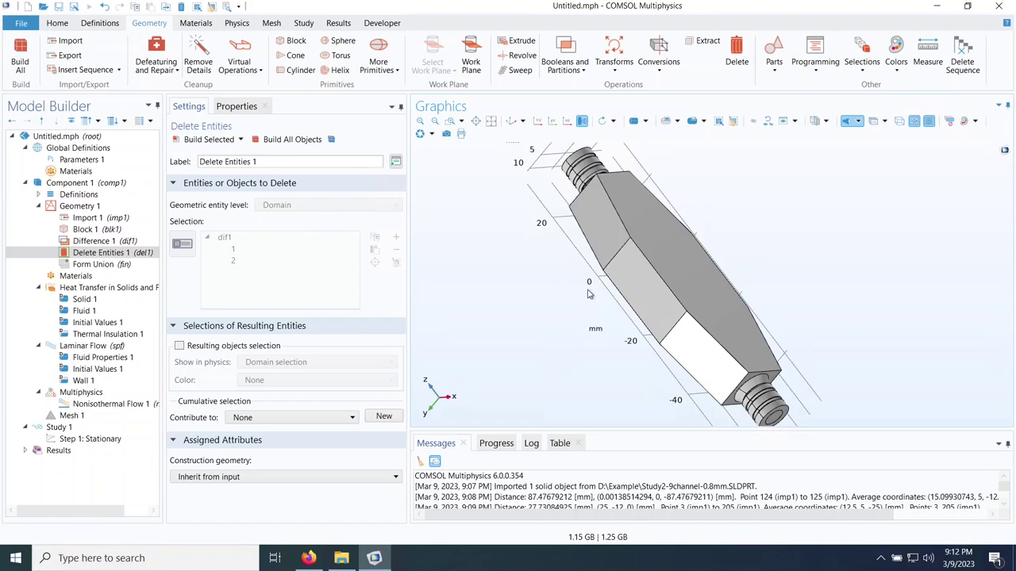
Step: Add a face-parallel work plane on the imported part's large flat face, offset 6 mm in the normal direction
click(470, 65)
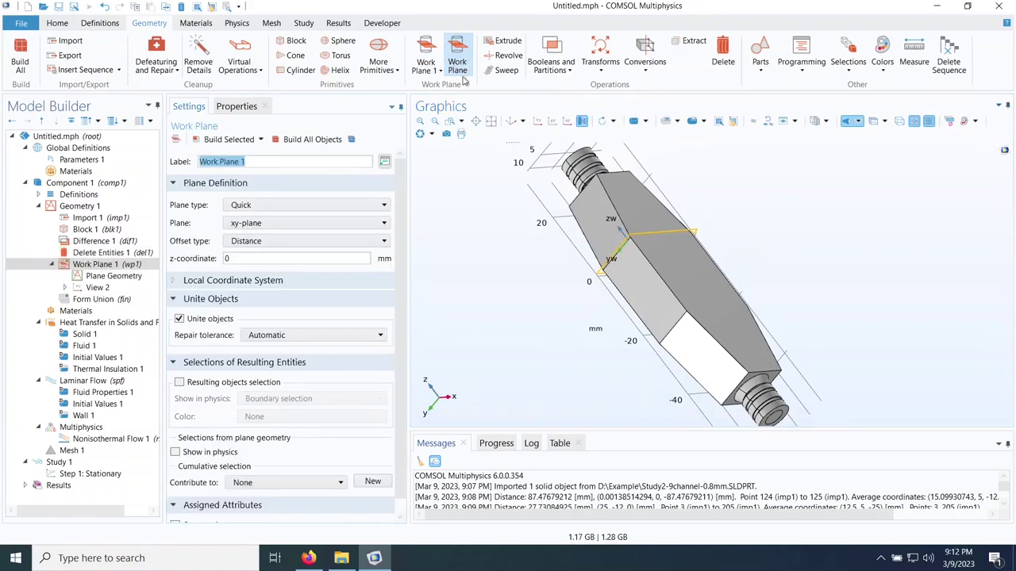
click(238, 205)
click(238, 232)
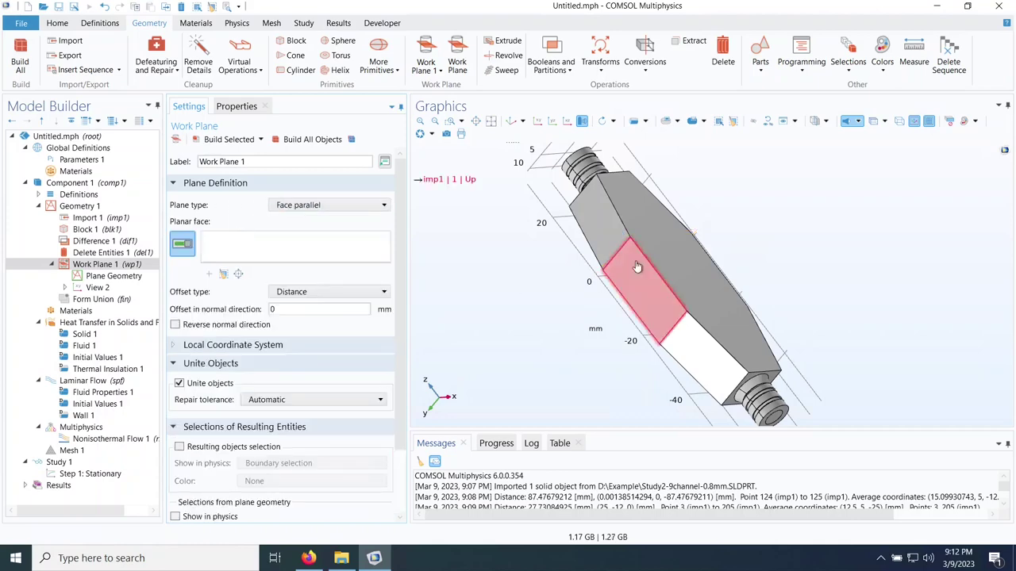
click(647, 235)
drag(519, 290, 547, 190)
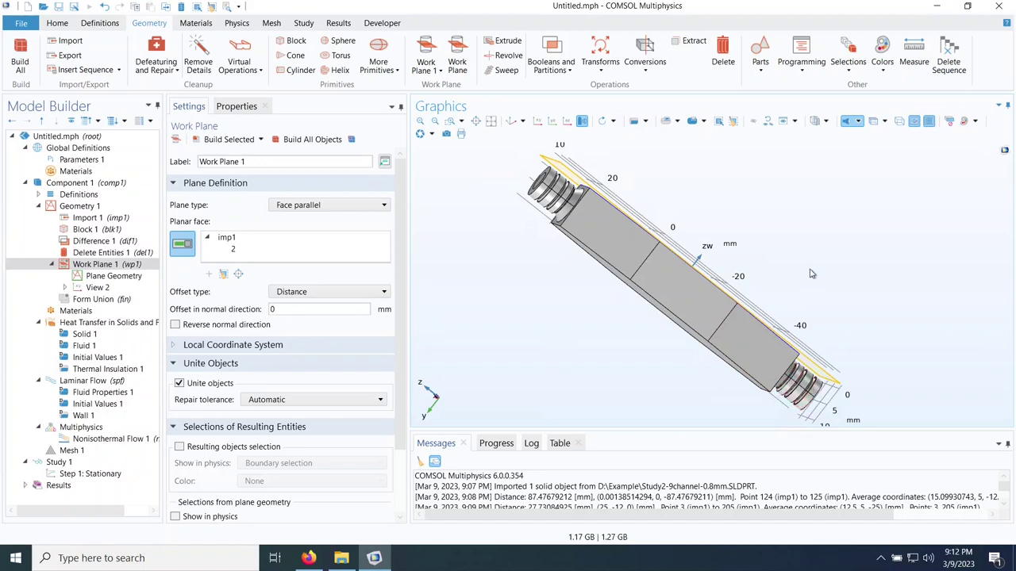
drag(813, 273, 792, 273)
click(294, 308)
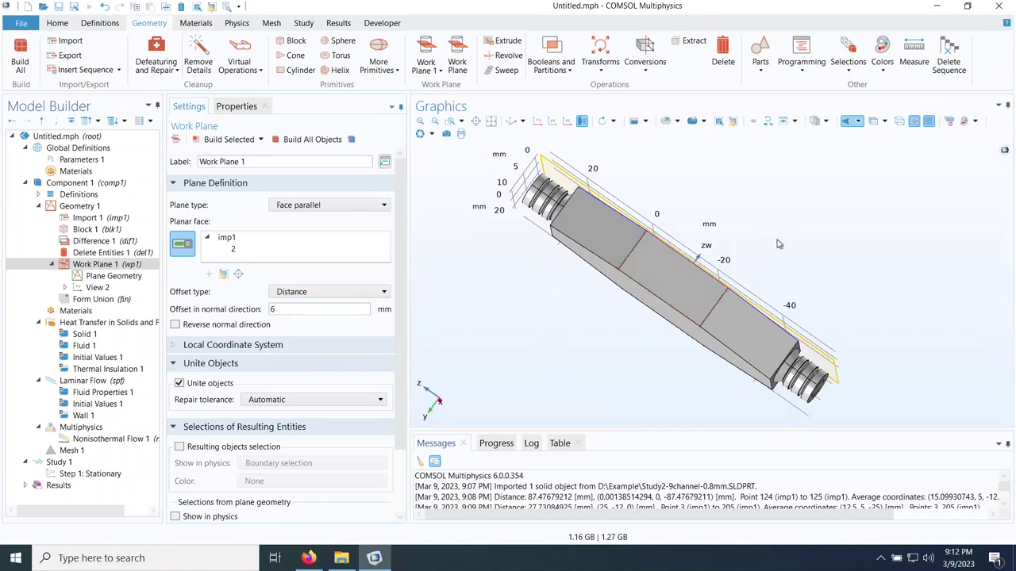
Step: Reverse the normal direction of Work Plane 1 so it cuts through the part's mid-thickness, and build it
scroll(773, 241, up, 3)
mouse_move(695, 234)
mouse_down()
mouse_move(684, 248)
mouse_move(694, 244)
mouse_up()
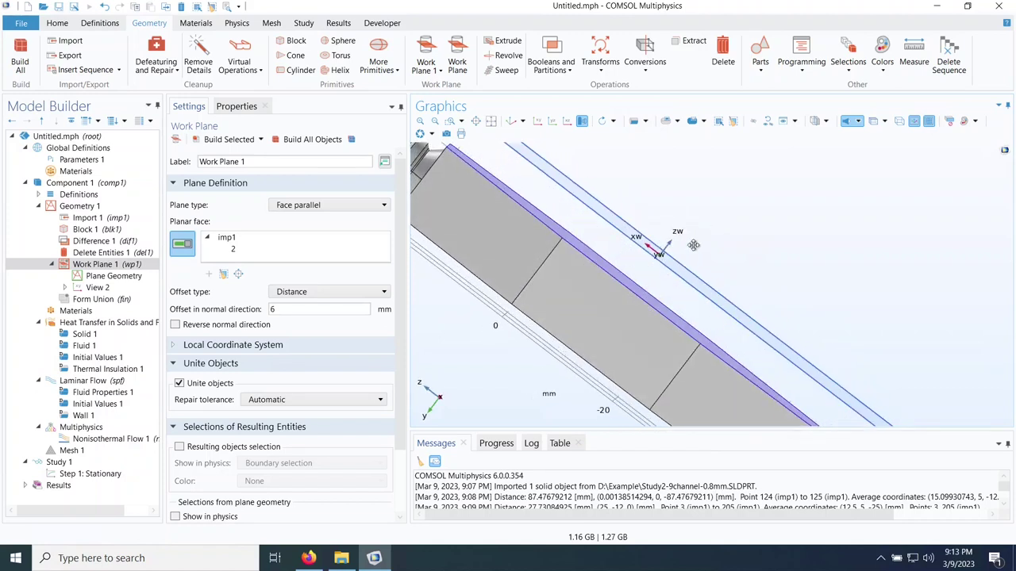
click(204, 330)
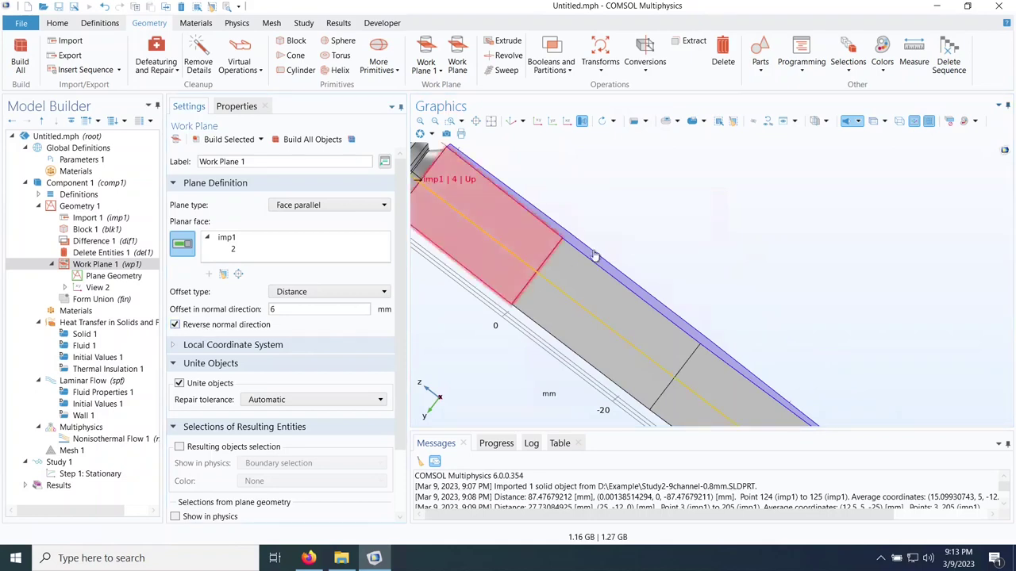
scroll(670, 238, down, 5)
scroll(671, 260, down, 1)
drag(511, 293, 512, 281)
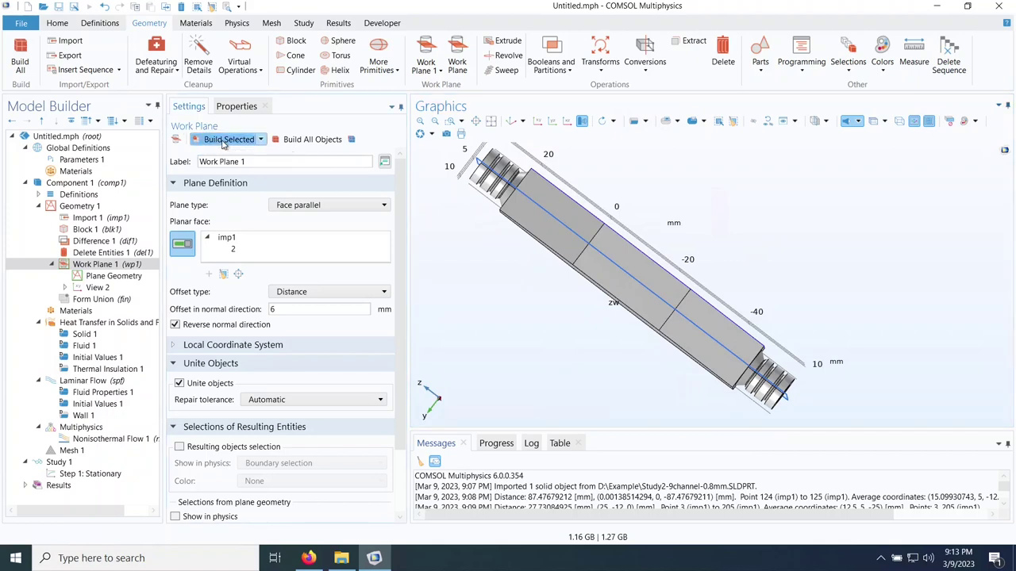
click(52, 264)
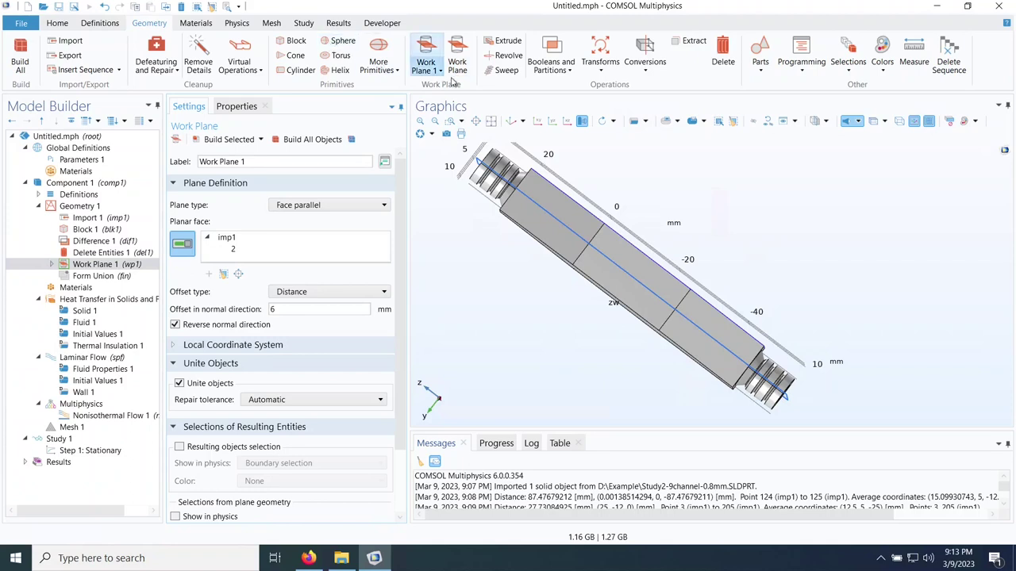
Step: Partition the domains of imp1 and del1 with Work Plane 1 using Partition Domains, and build it
click(562, 72)
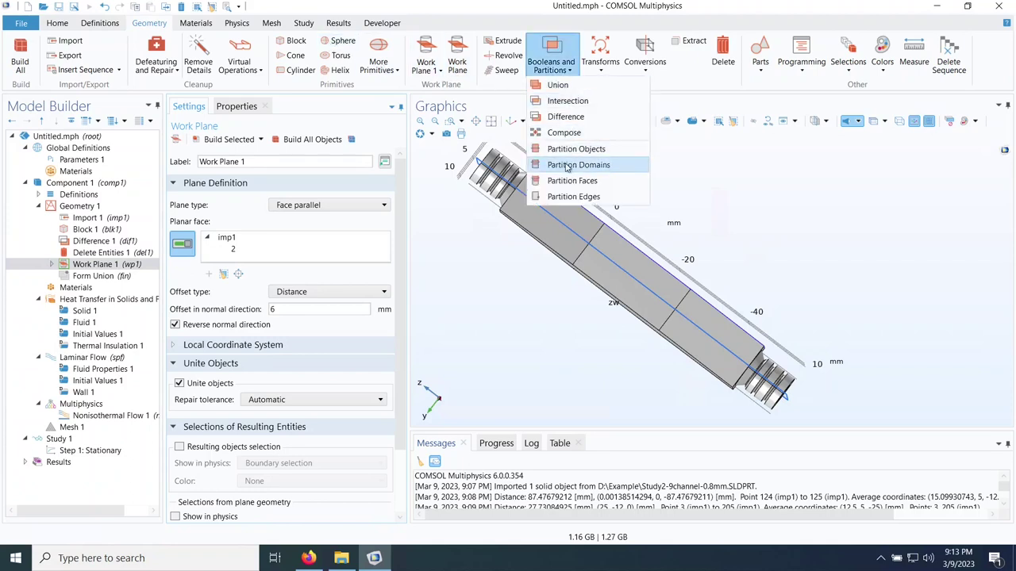
click(568, 165)
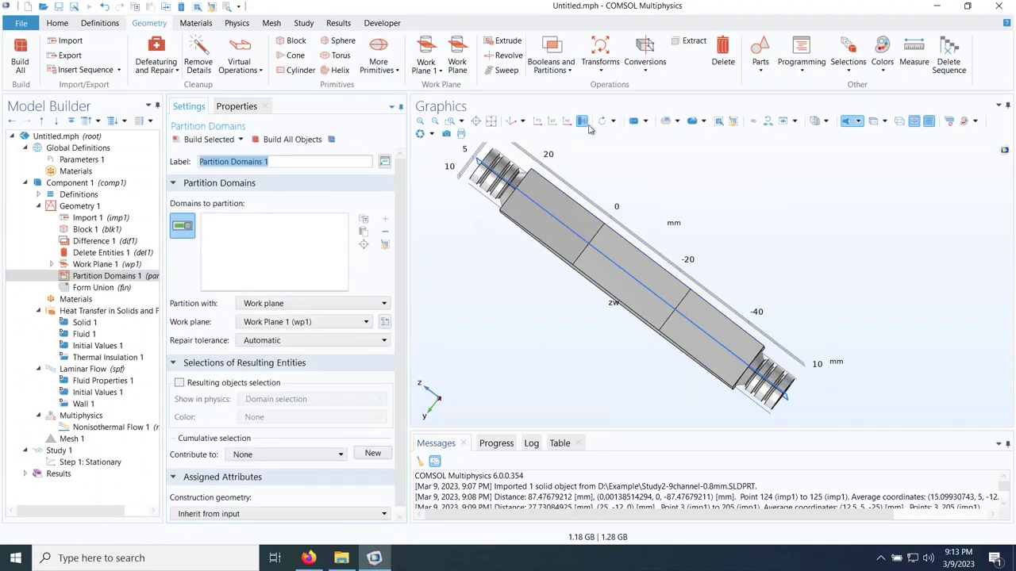
click(512, 121)
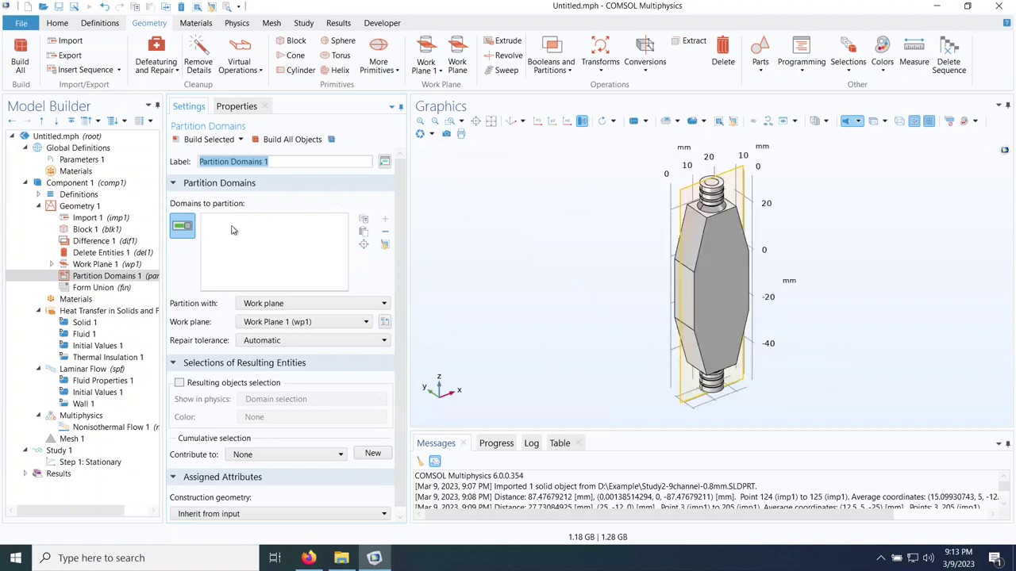
click(666, 120)
drag(791, 148, 608, 410)
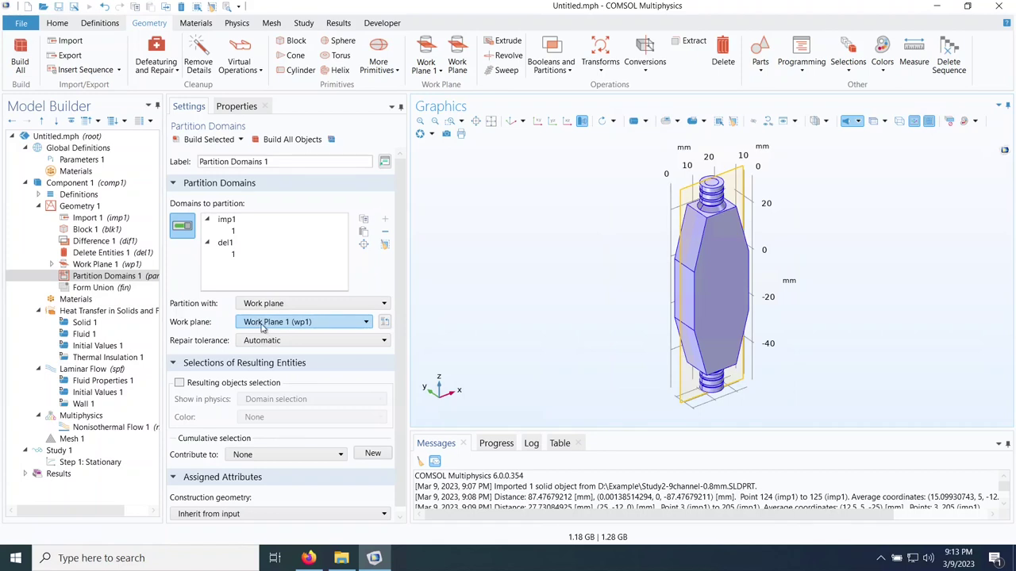
click(189, 141)
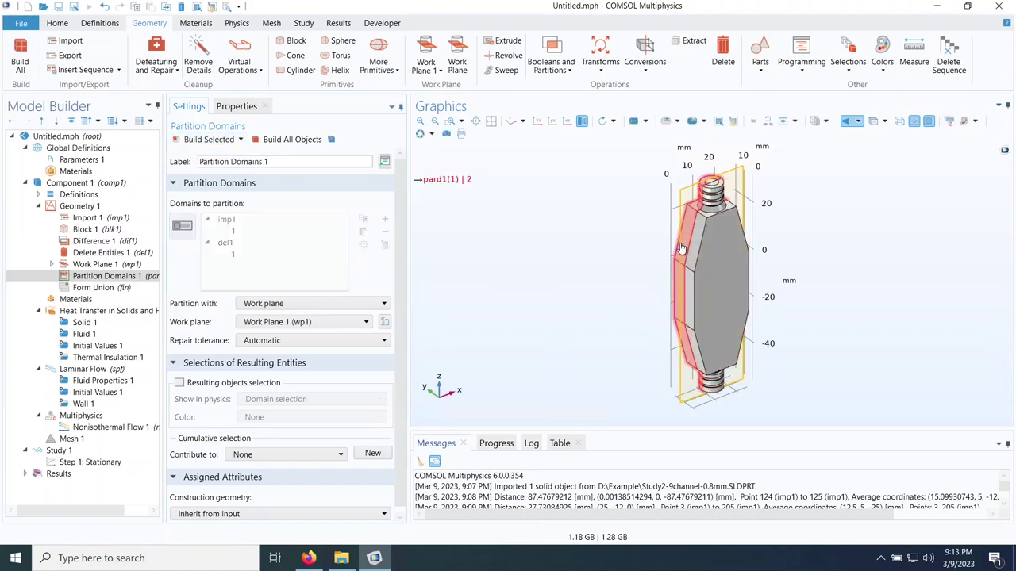
Step: Examine the partitioned port and the internal channels, using wireframe rendering and a straight-on xz view
scroll(767, 190, up, 4)
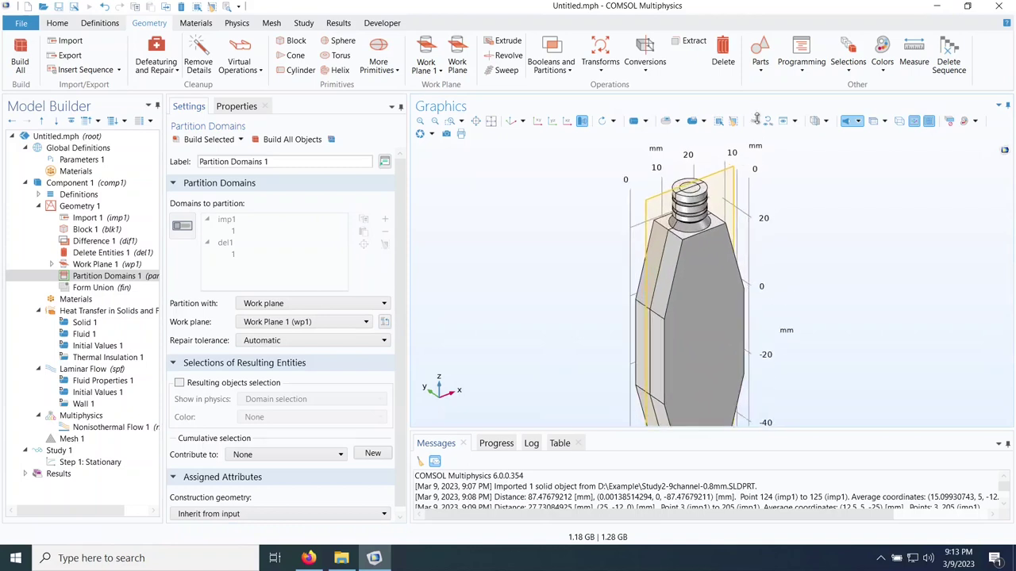
scroll(778, 218, up, 3)
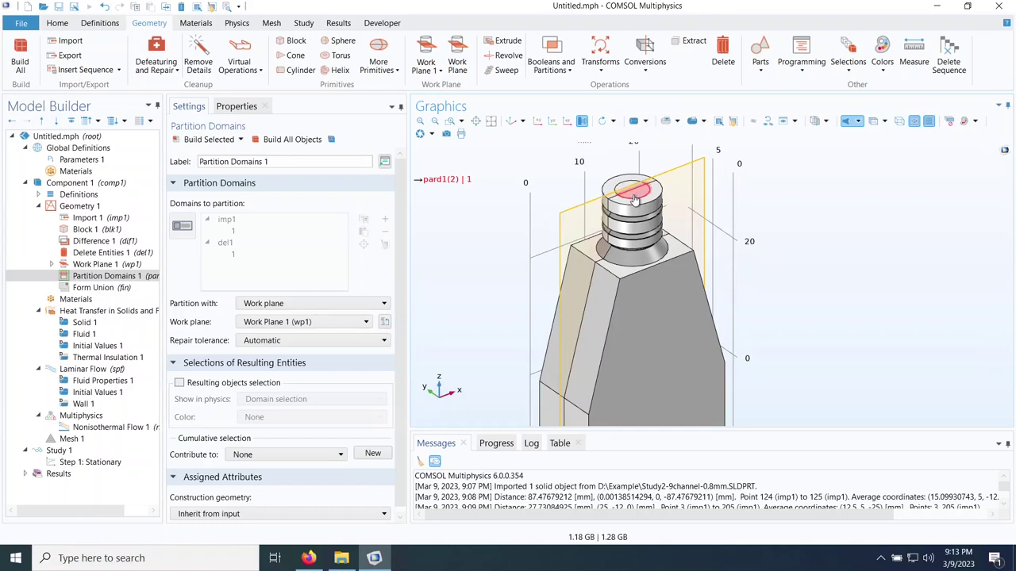
scroll(802, 224, down, 5)
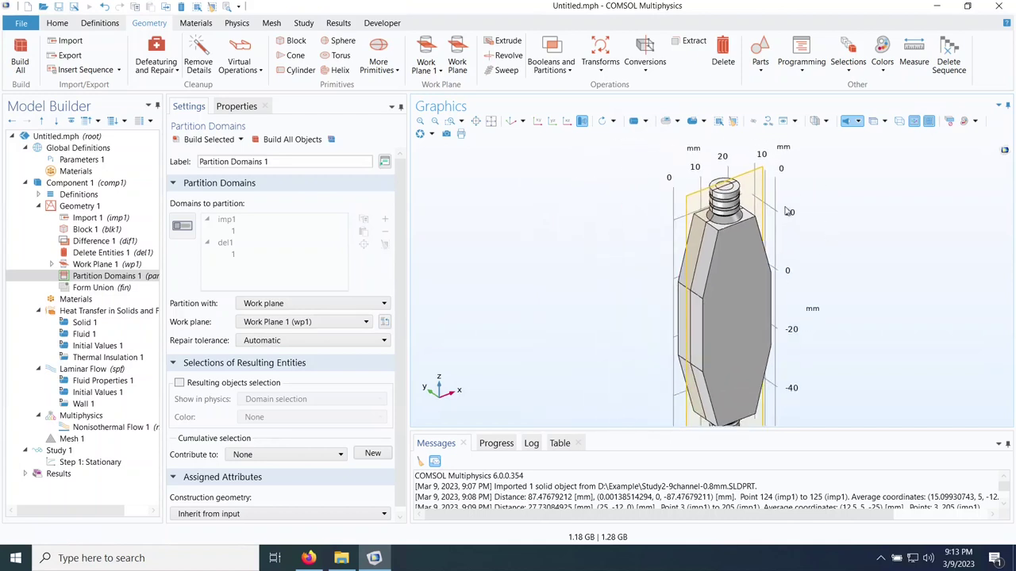
click(899, 121)
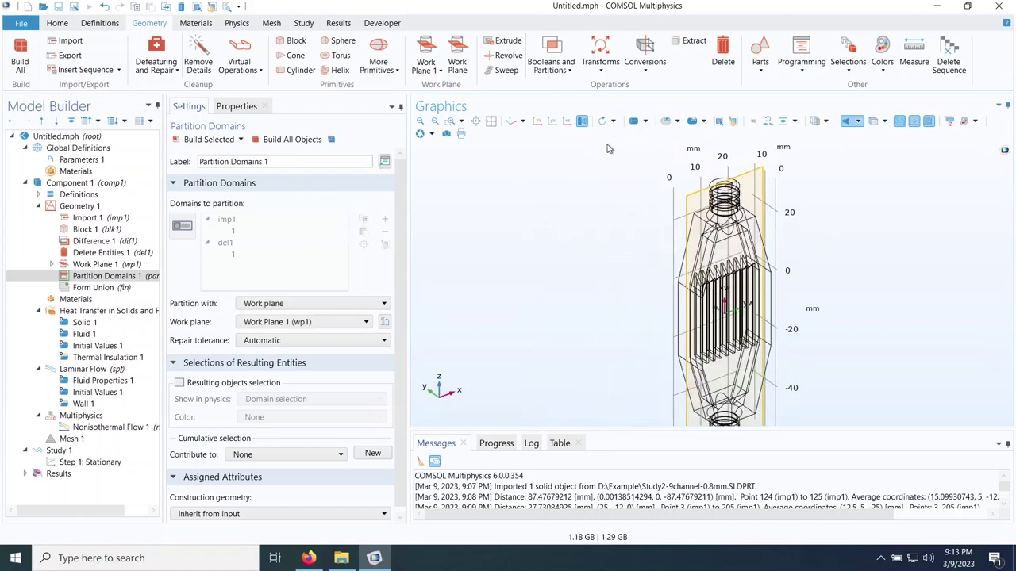
click(565, 123)
scroll(734, 165, up, 4)
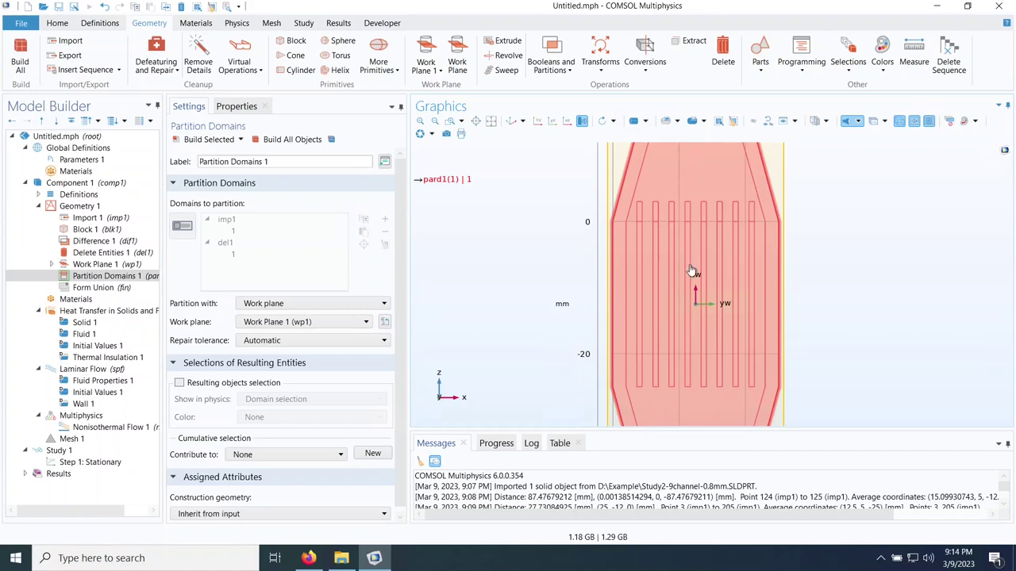
click(899, 120)
scroll(515, 207, down, 5)
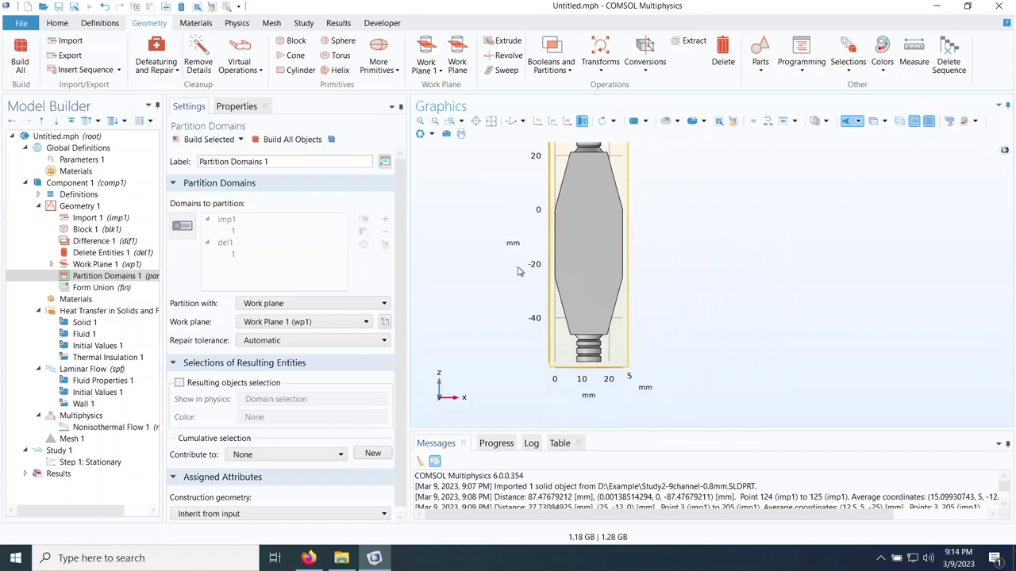
Step: Add a face-parallel work plane on the part's narrow side face, offset 12.5 mm in the normal direction
drag(604, 319, 619, 214)
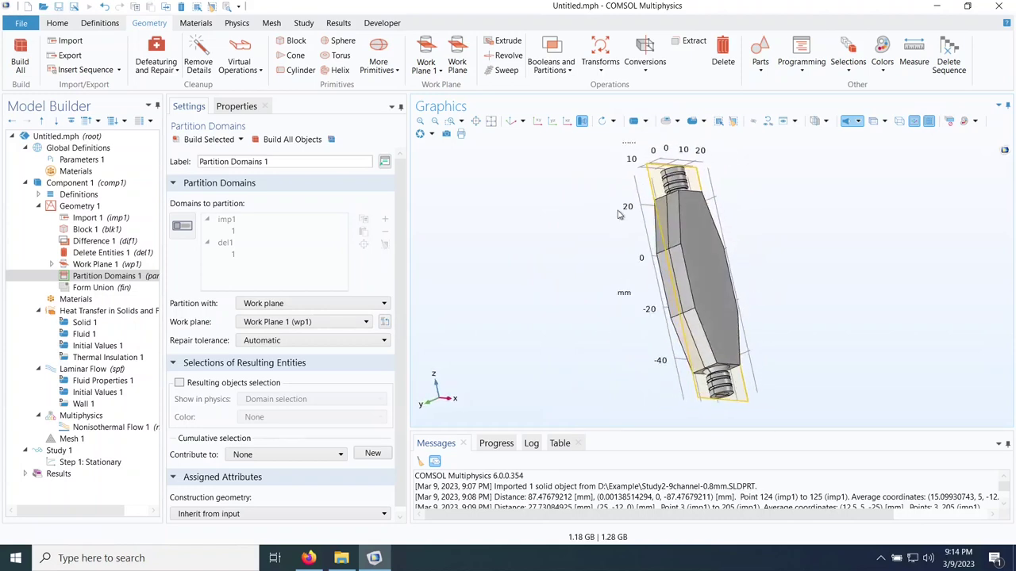
click(459, 57)
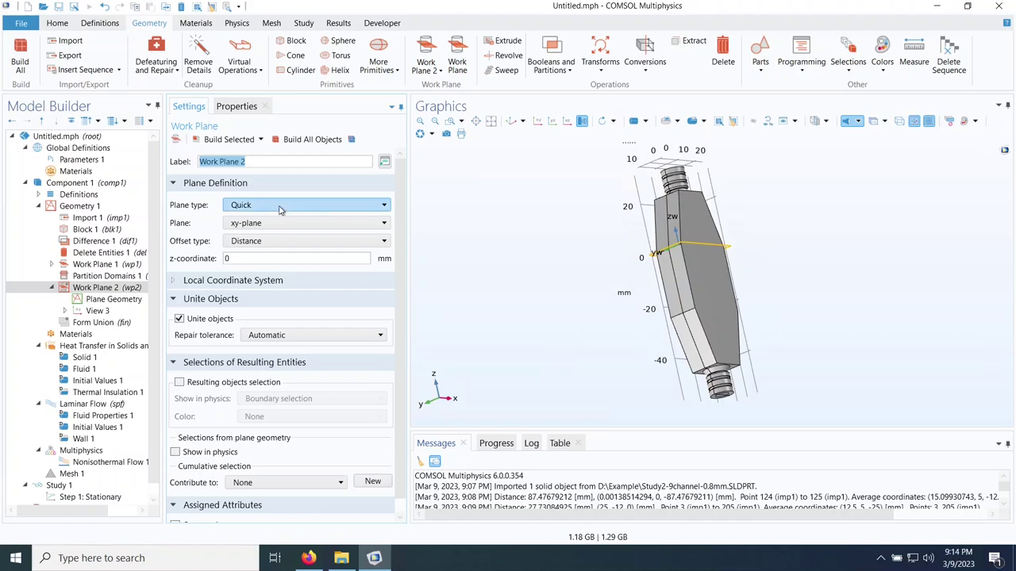
click(309, 206)
click(263, 233)
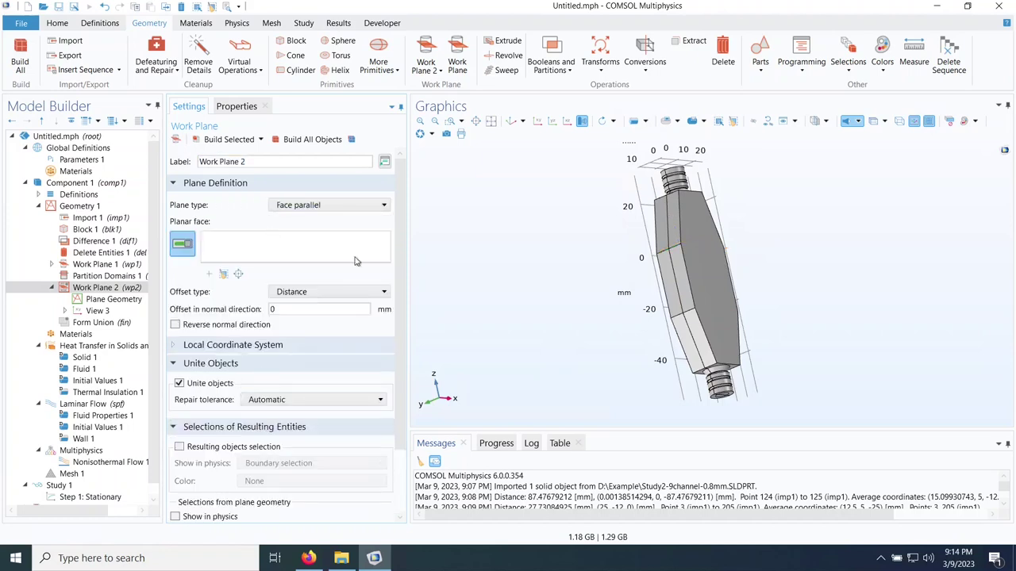
click(678, 274)
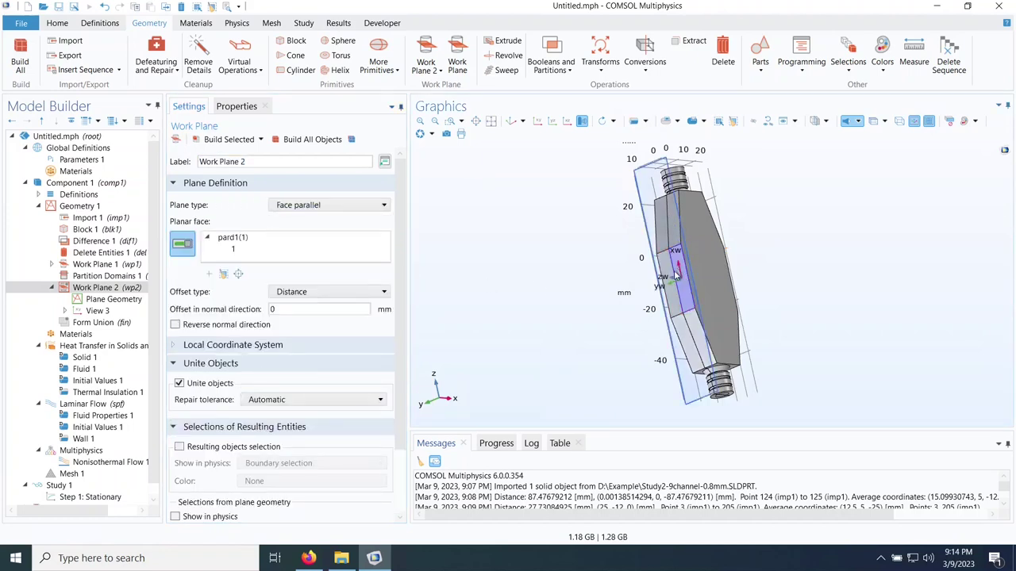
scroll(611, 294, up, 4)
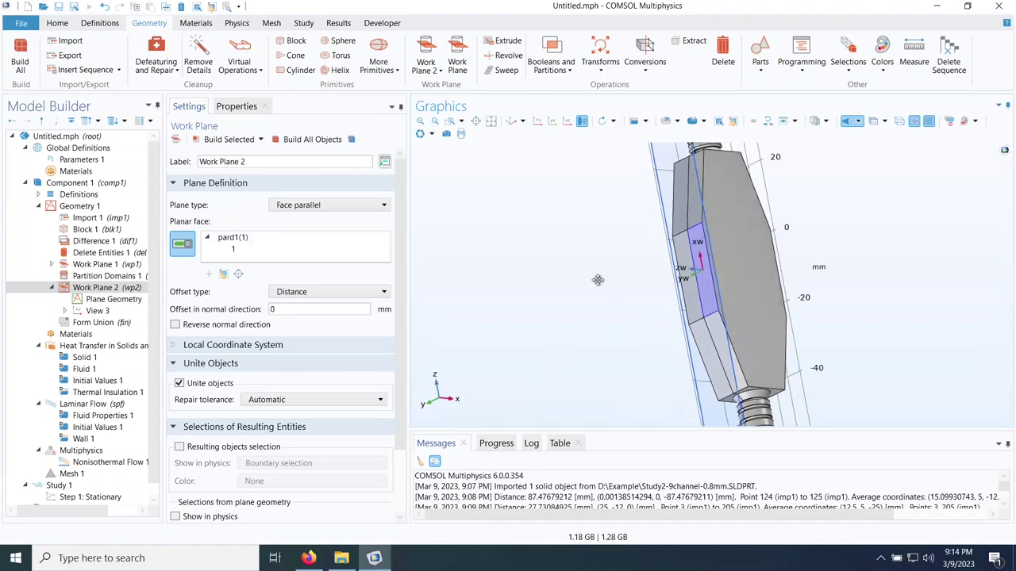
drag(591, 277, 682, 280)
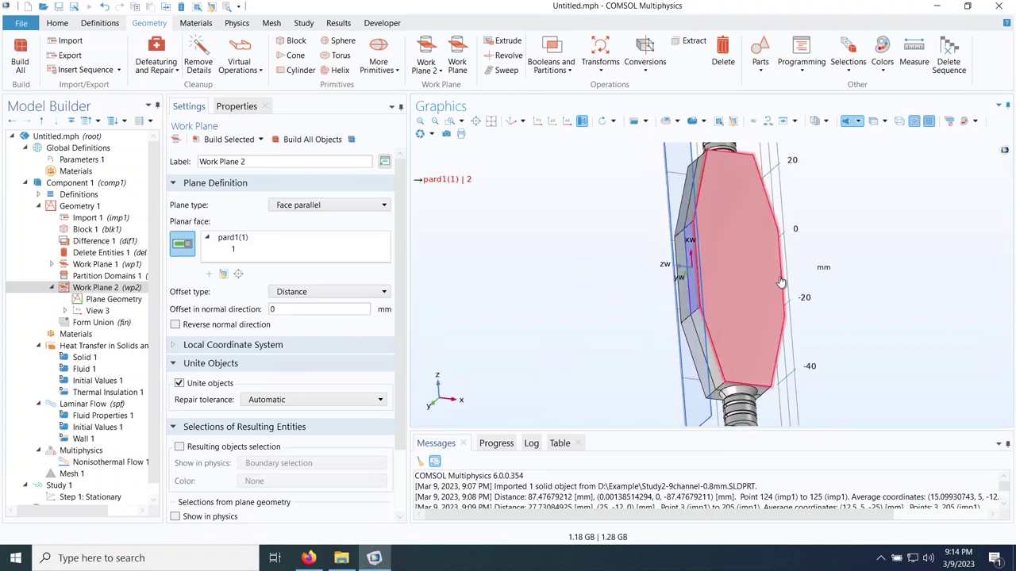
click(284, 311)
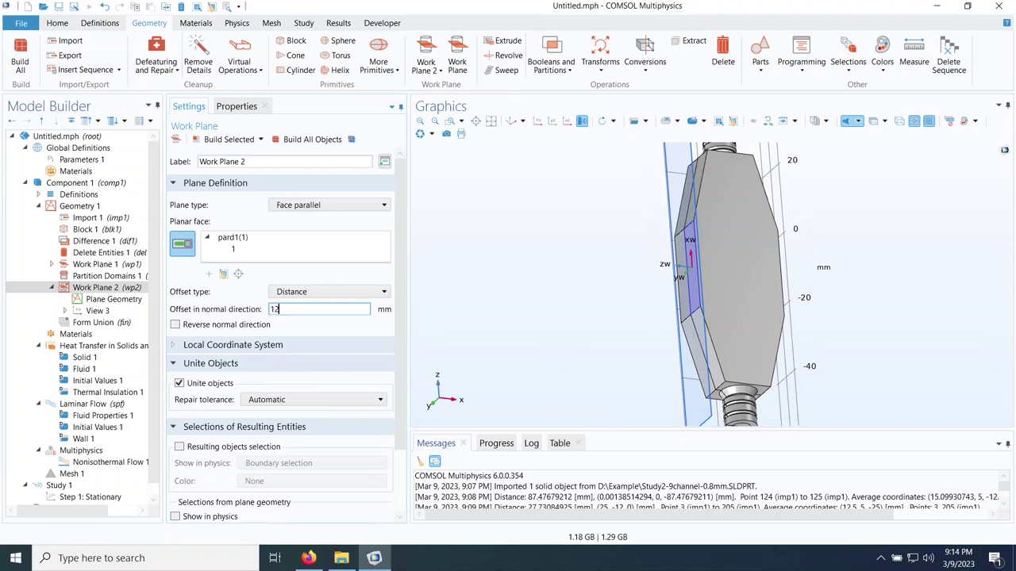
click(492, 414)
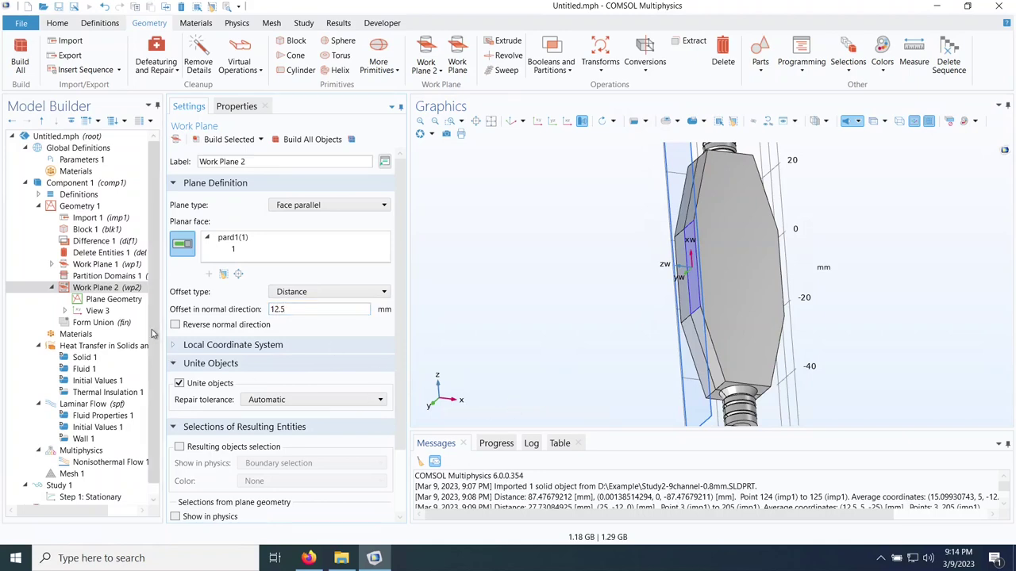
Step: Reverse the normal direction of Work Plane 2 so it cuts through the part's mid-width, and build it
click(203, 327)
drag(807, 338, 711, 327)
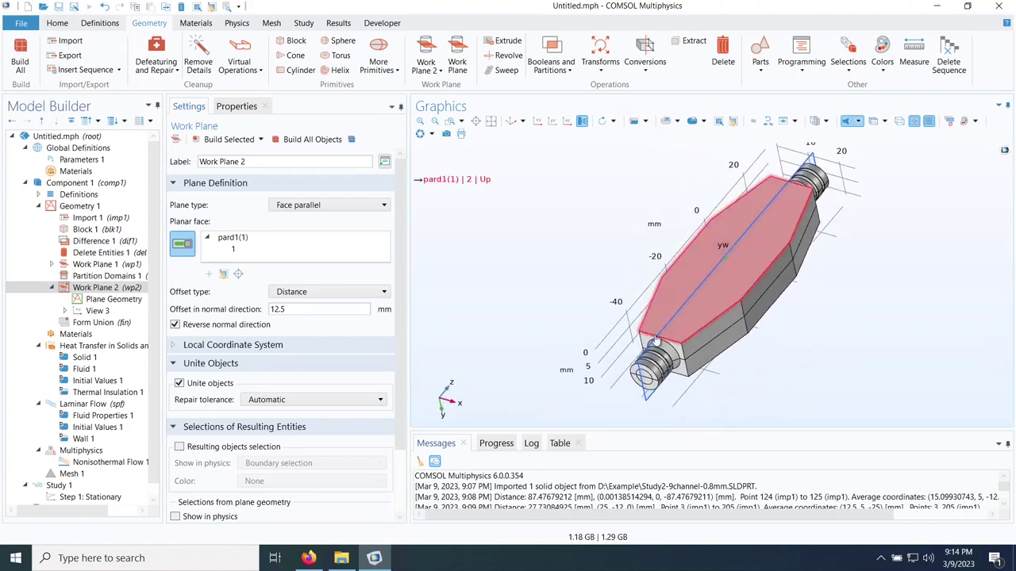
drag(639, 333, 584, 329)
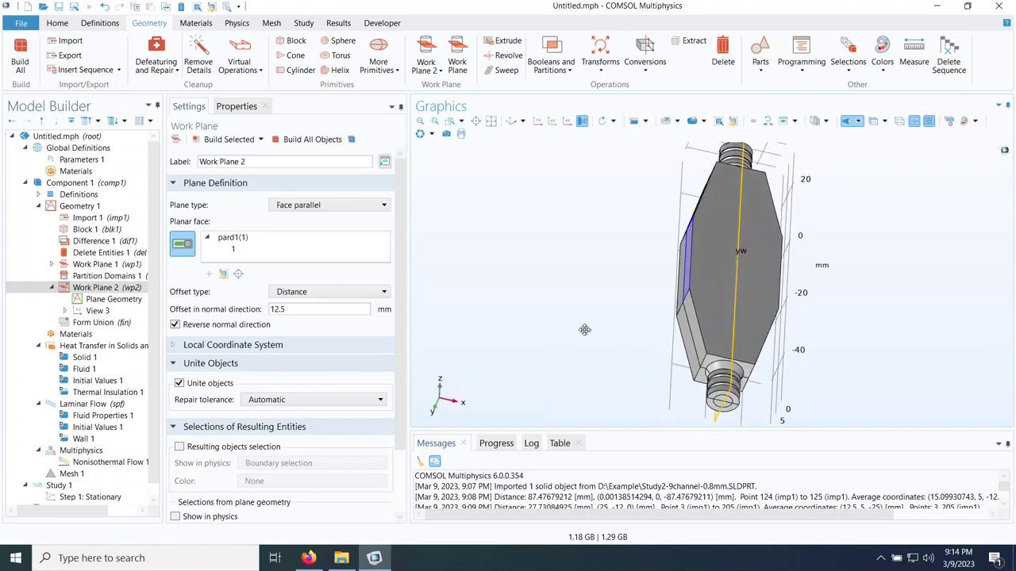
click(218, 143)
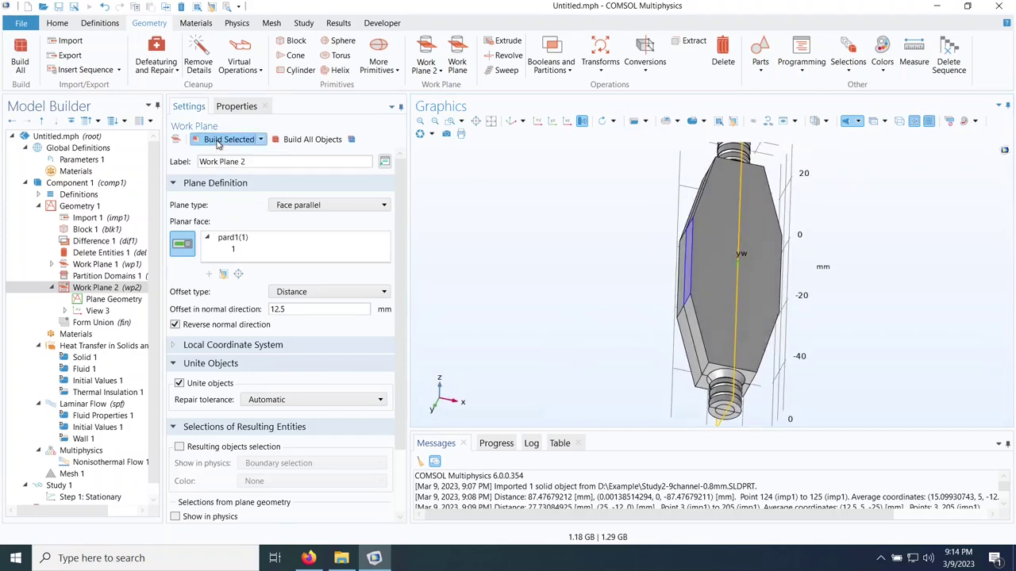
Step: Partition all domains of pard1(1) and pard1(2) with Work Plane 2 using Partition Domains, and build it
click(511, 122)
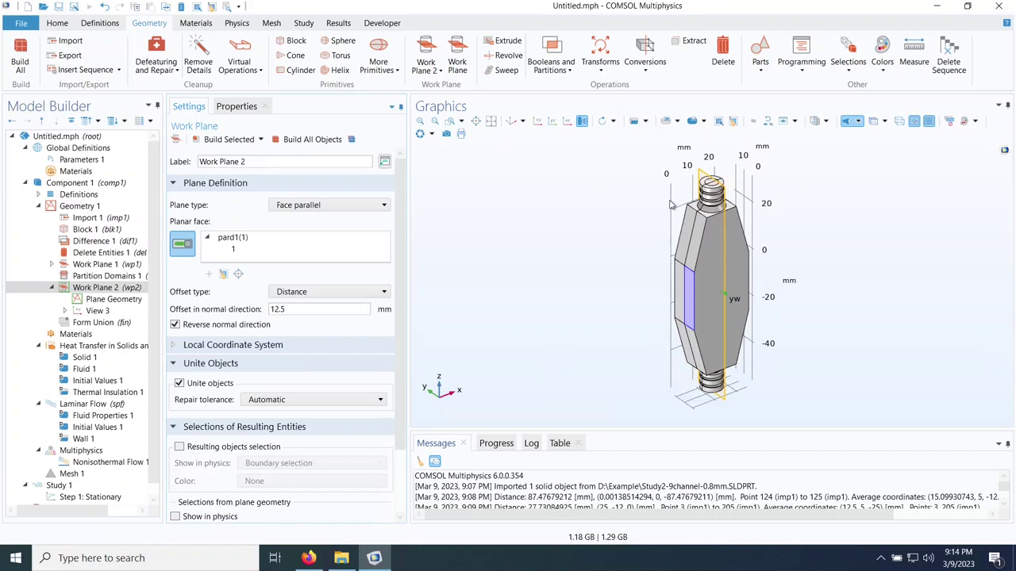
click(549, 70)
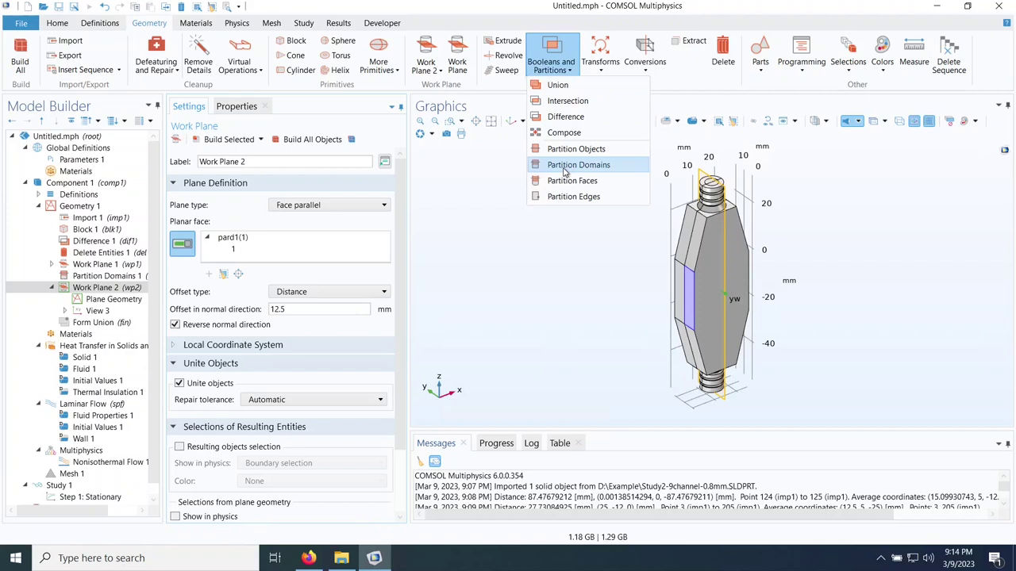
click(564, 167)
click(669, 120)
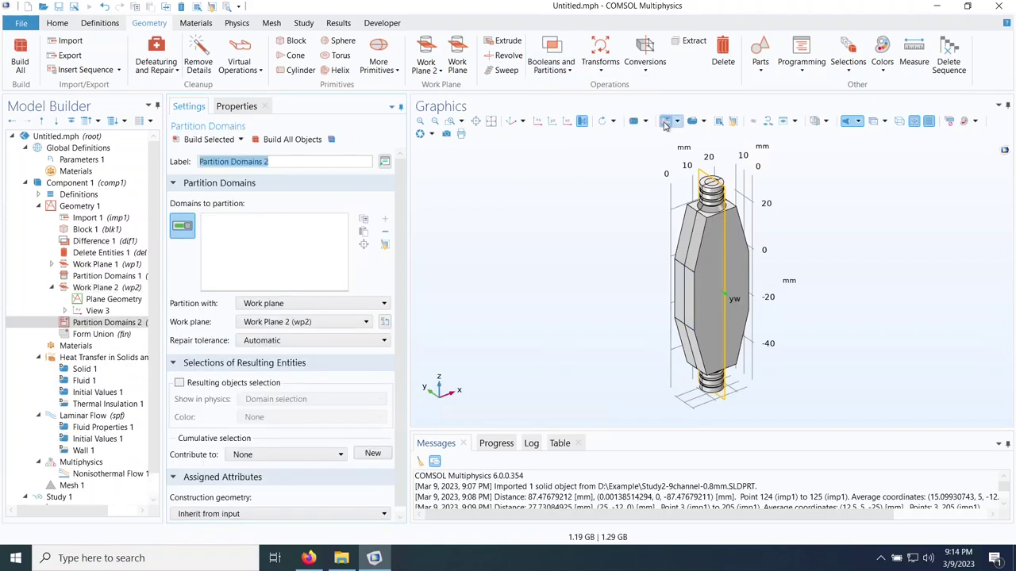
drag(815, 157, 612, 427)
click(204, 141)
Step: Delete the solid and fluid domains on the low-x side of Work Plane 2, keeping only the other half of the part
drag(607, 348, 593, 375)
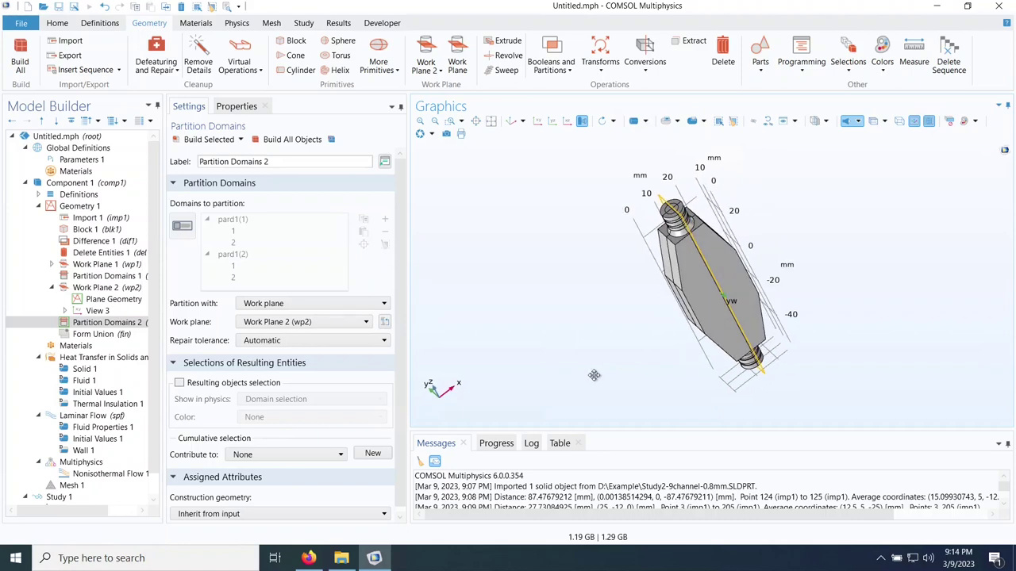
drag(594, 376, 590, 327)
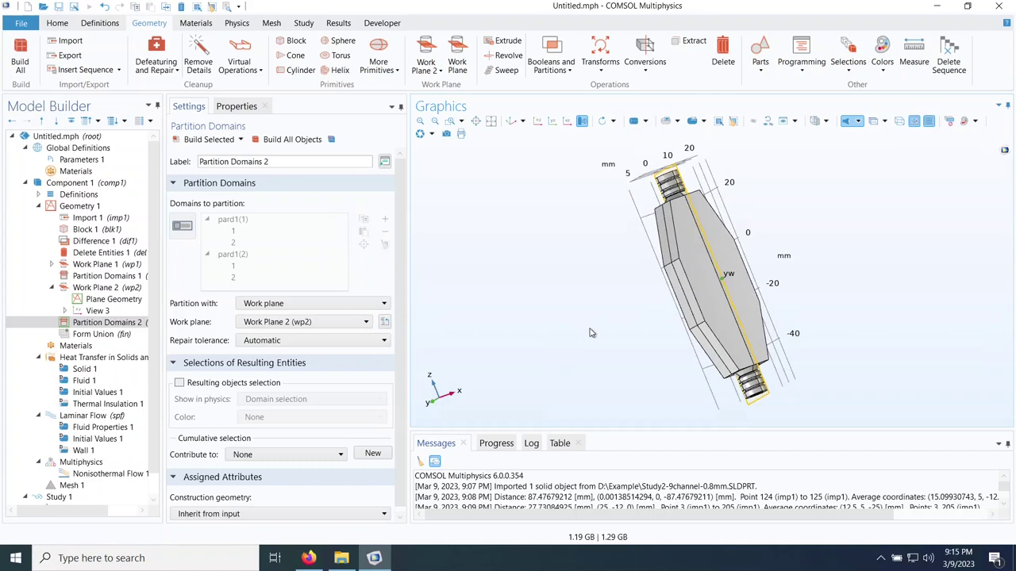
click(646, 122)
click(673, 153)
click(696, 268)
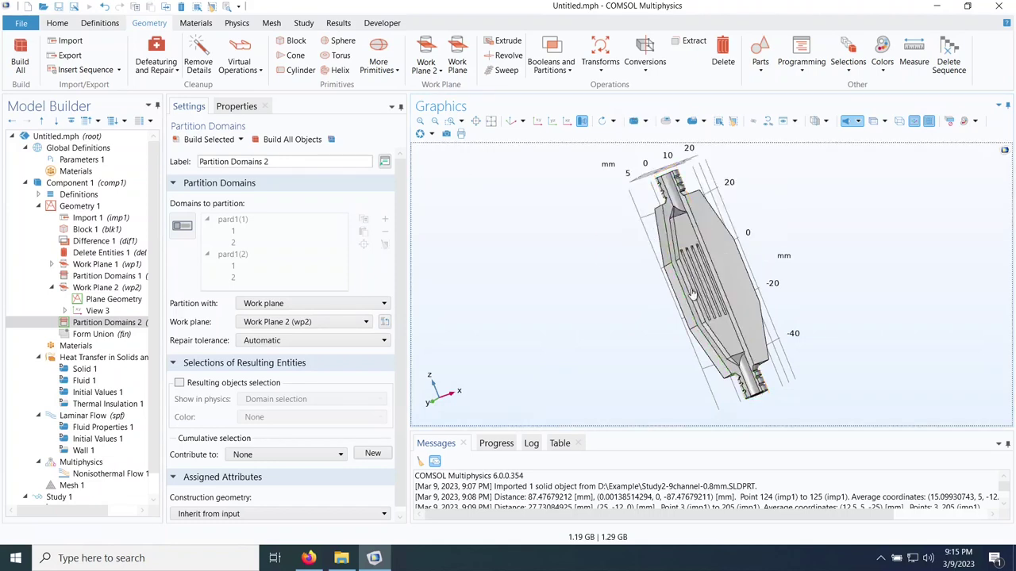
key(Delete)
click(712, 331)
key(Delete)
click(709, 328)
key(Delete)
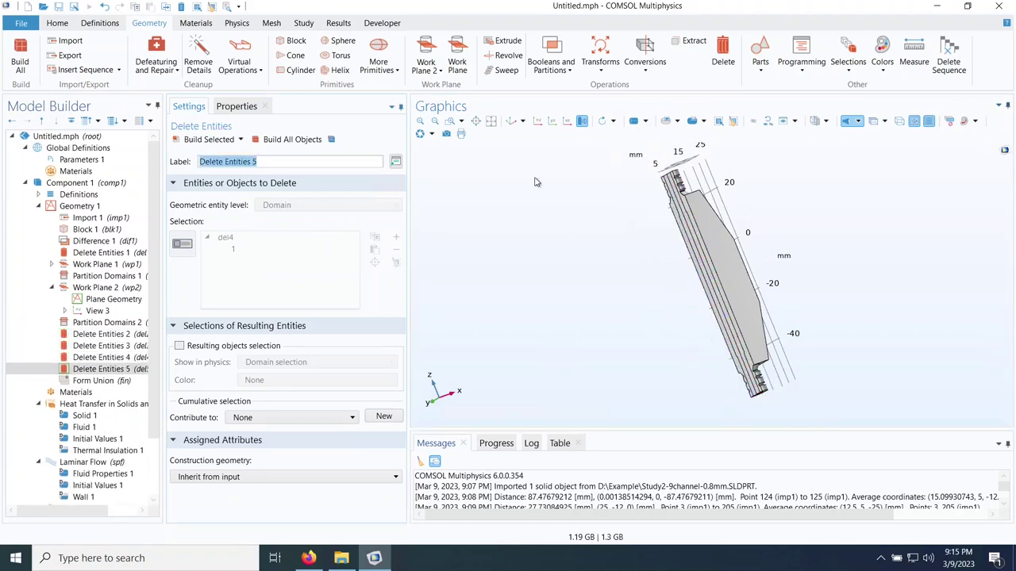
Step: Add a face-parallel work plane with zero offset on the remaining half's large flat face
click(510, 120)
scroll(730, 226, up, 3)
scroll(738, 227, down, 3)
scroll(753, 227, up, 2)
right_drag(762, 228, 748, 208)
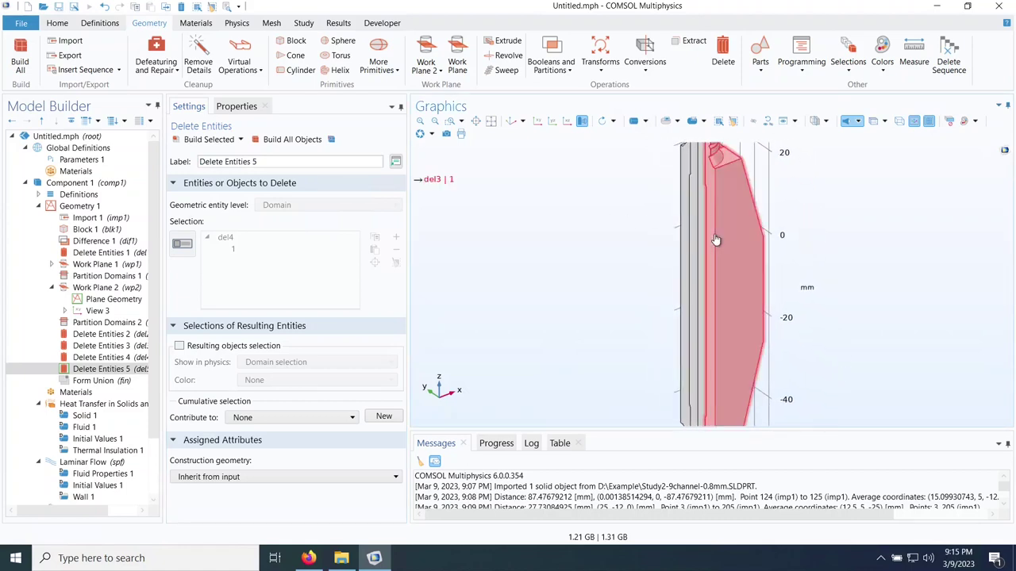
scroll(716, 239, down, 2)
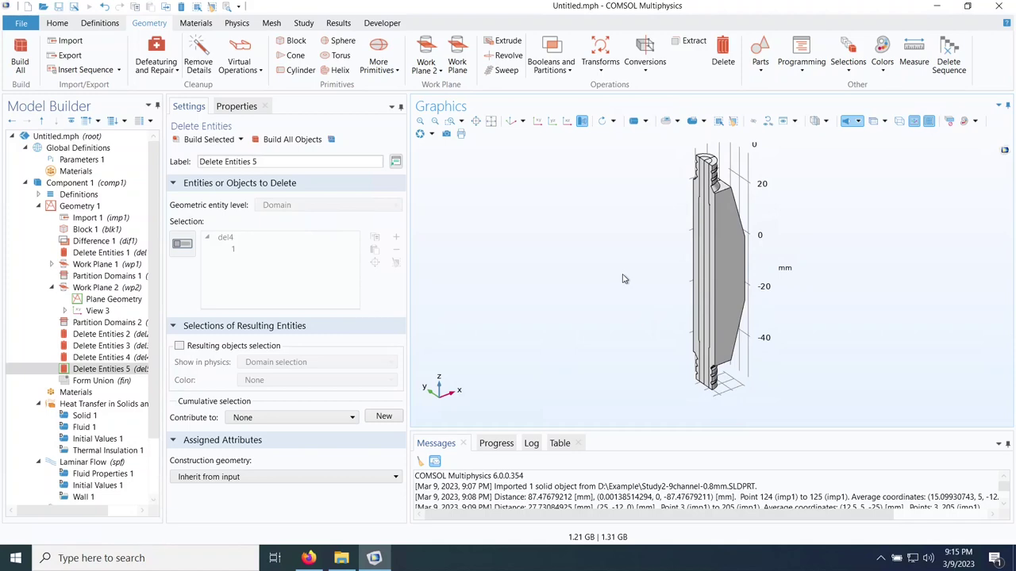
drag(644, 284, 726, 246)
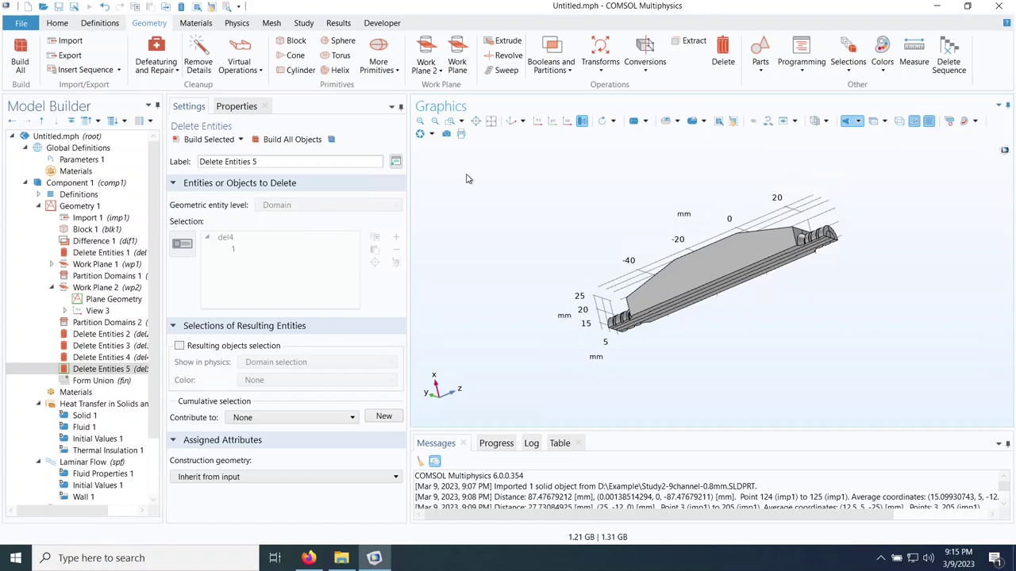
click(457, 49)
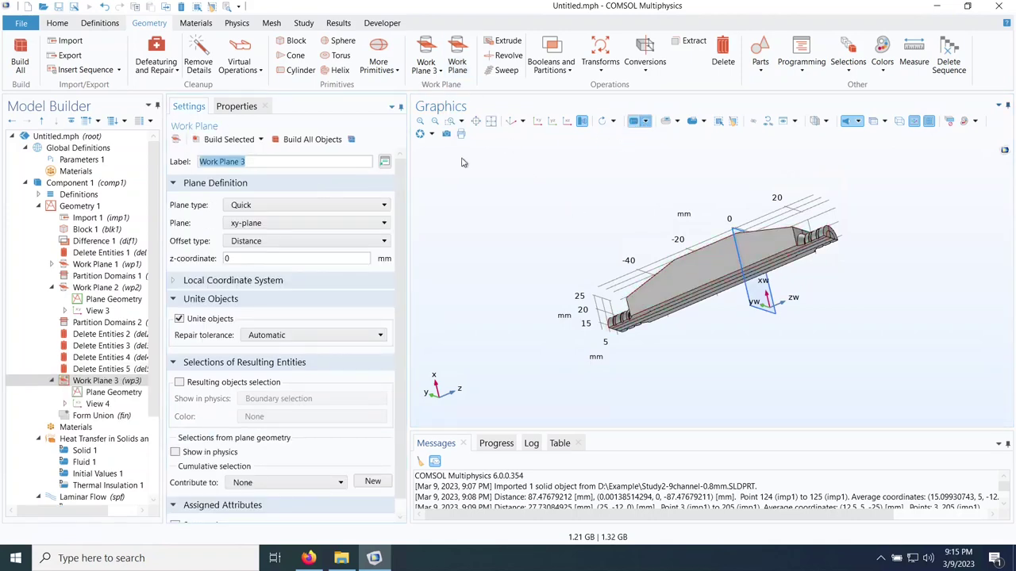
click(252, 205)
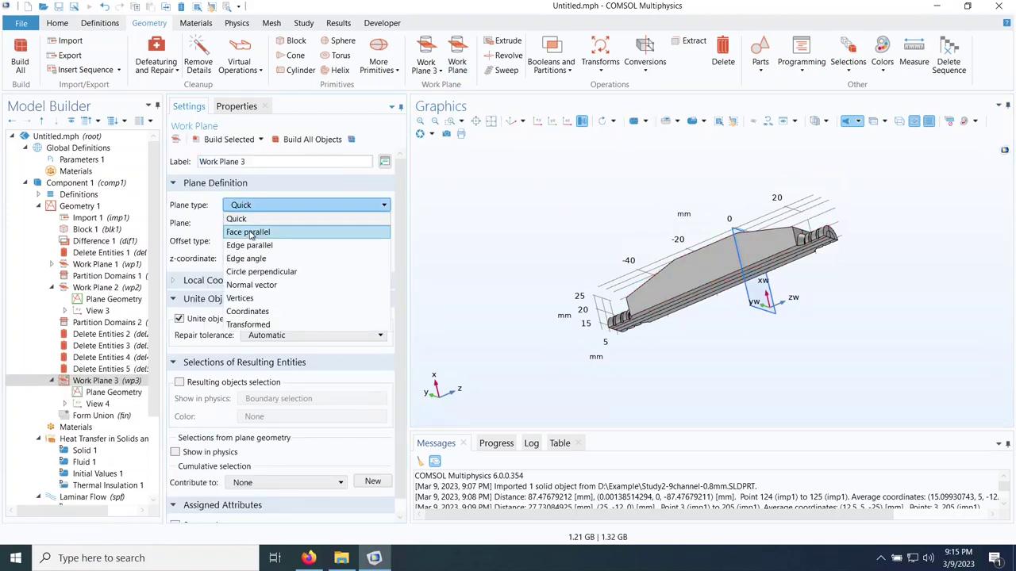
click(251, 232)
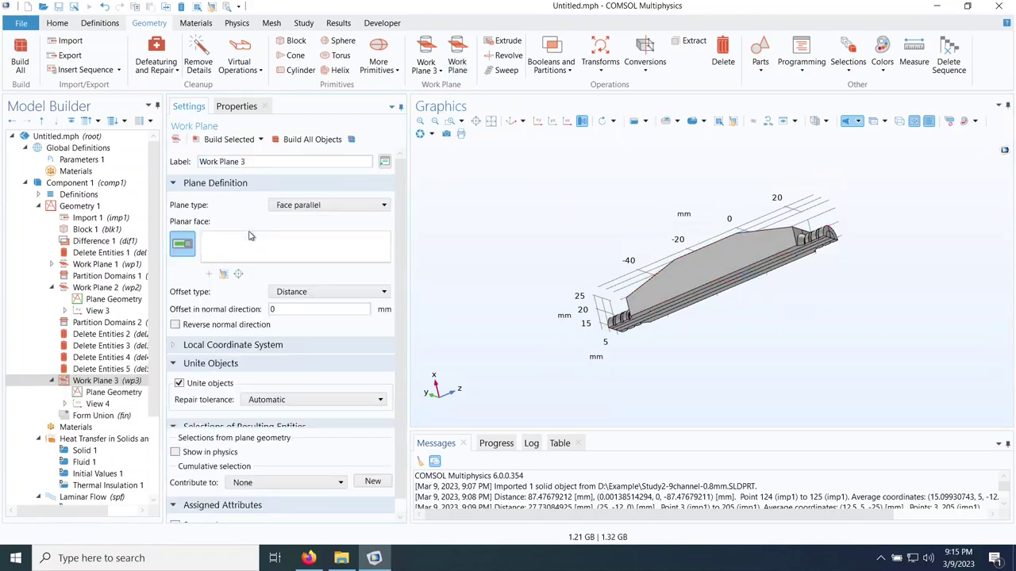
click(701, 271)
drag(536, 292, 545, 250)
Step: Add a rectangle 25 mm wide and 12.5 mm high in the plane geometry of Work Plane 3
click(91, 392)
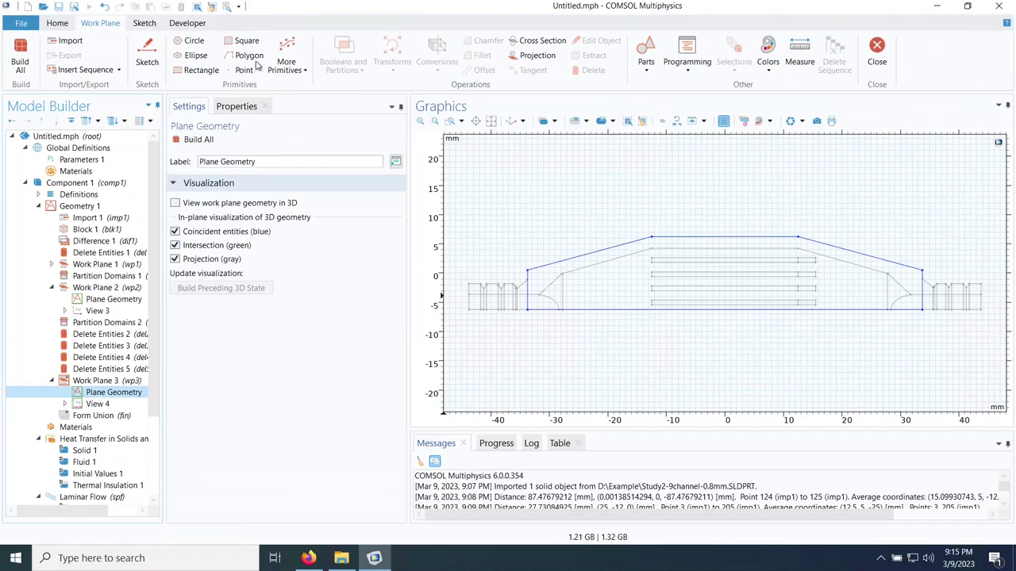
click(200, 70)
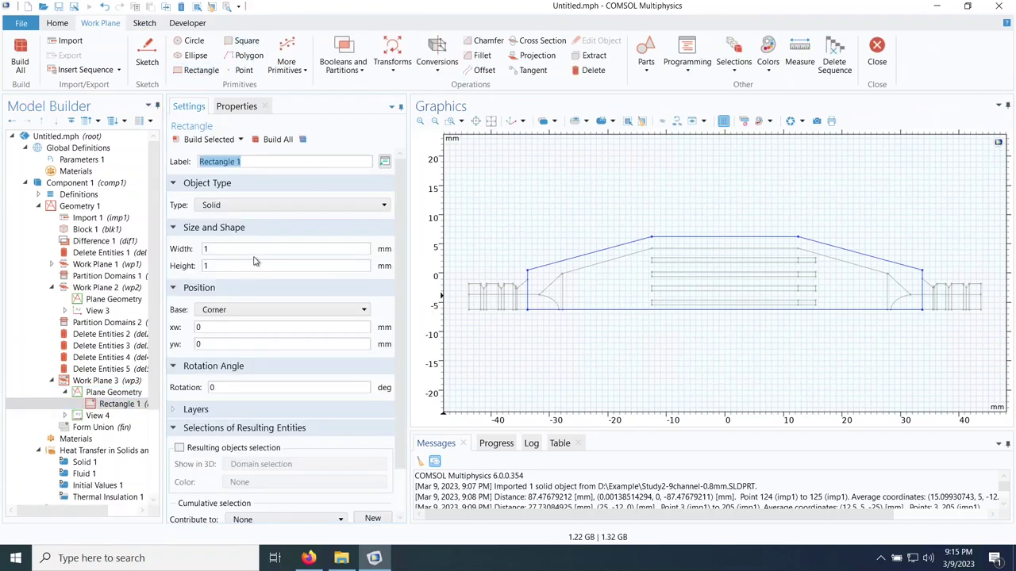
click(233, 248)
text(25)
key(Return)
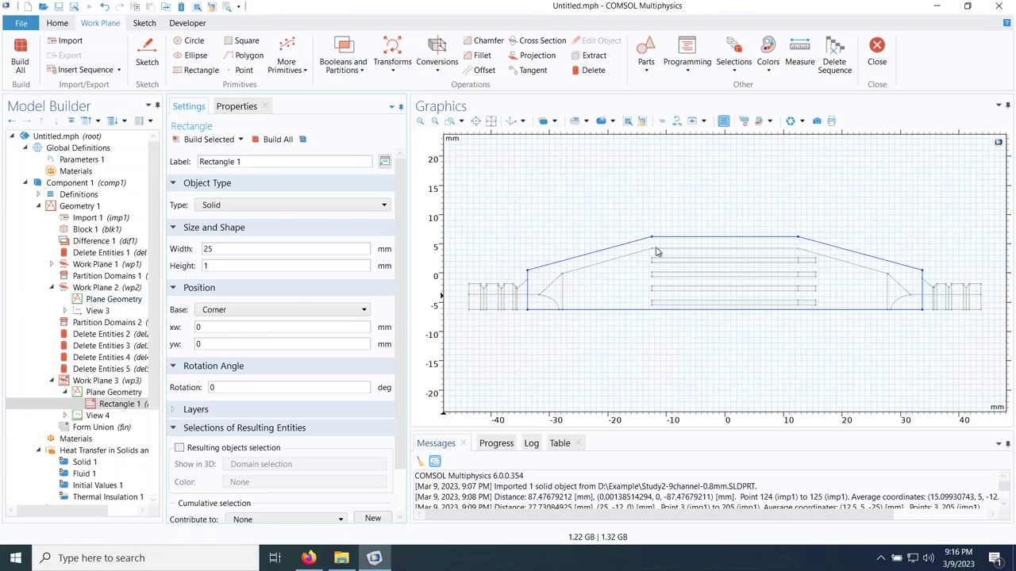
click(235, 269)
key(Return)
Step: Place the rectangle's corner at xw -12.5 mm and yw -6.25 mm, and build it
click(203, 331)
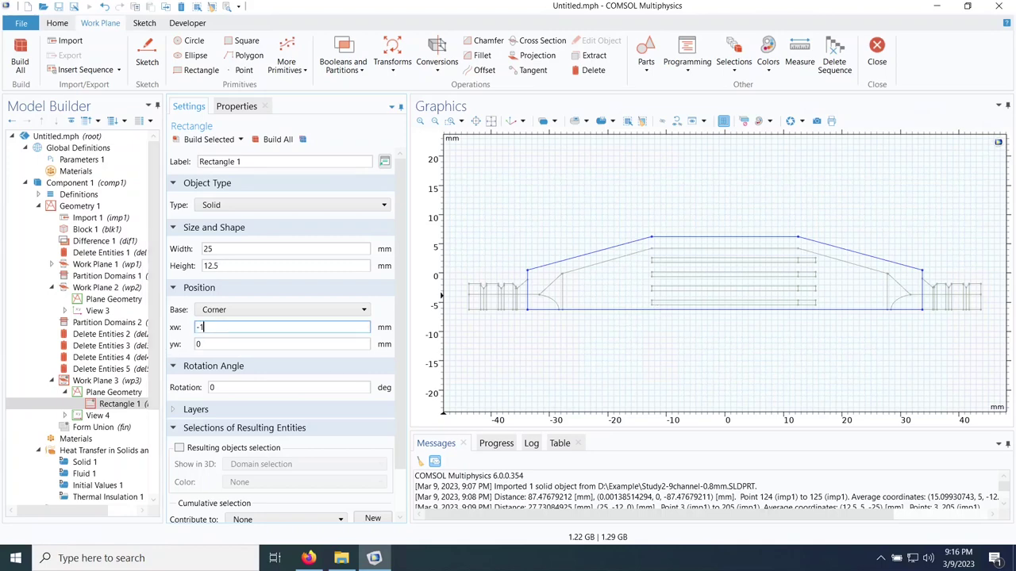
click(207, 346)
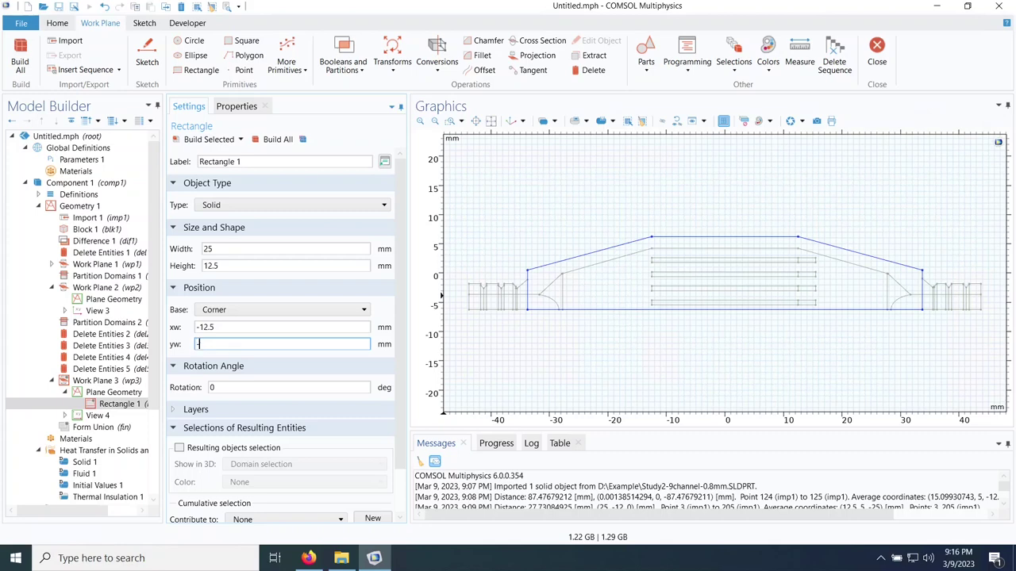
click(201, 140)
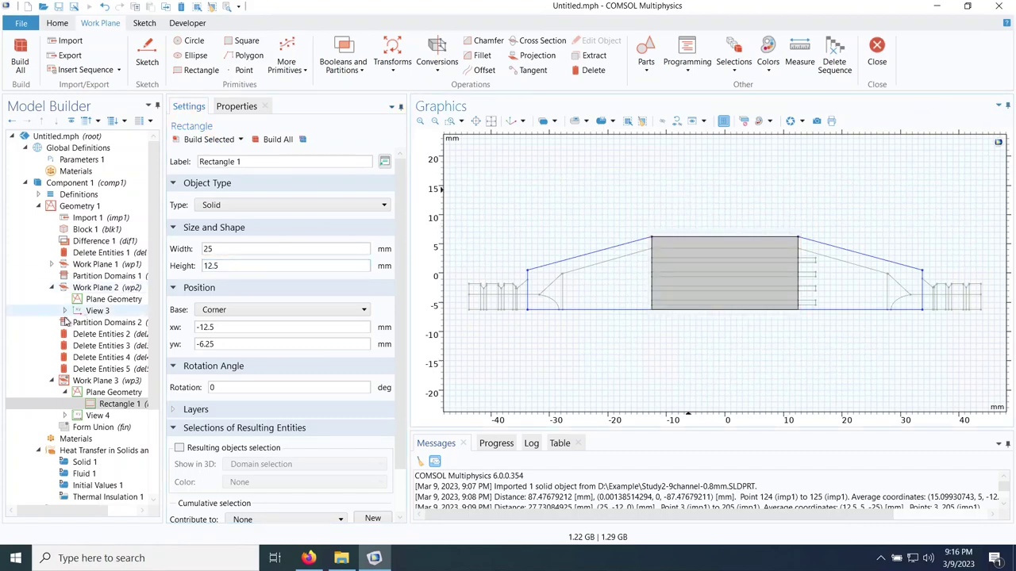
Step: Build Work Plane 3 with its rectangle and collapse the Work Plane 2 node in the model tree
click(88, 381)
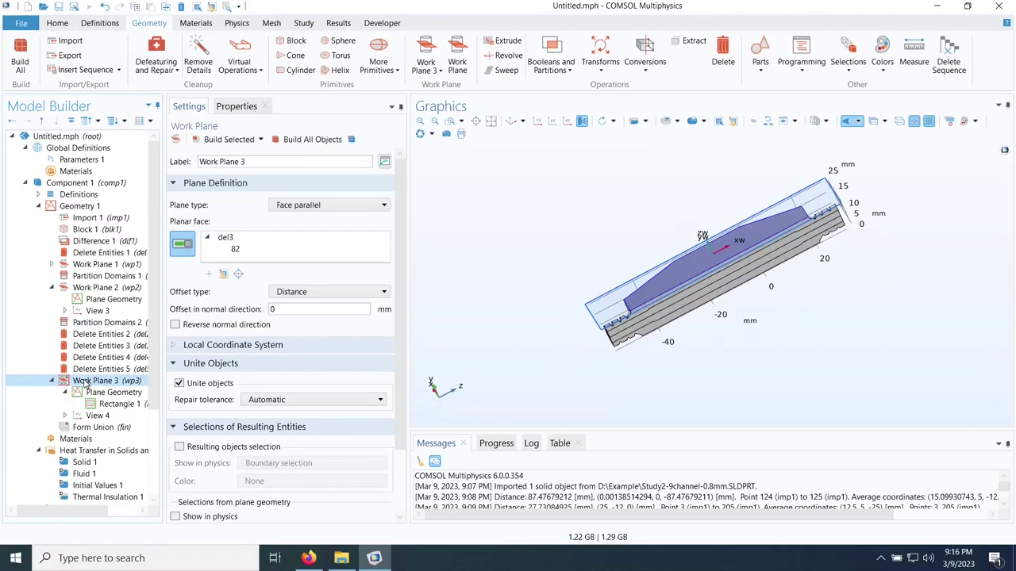
click(210, 140)
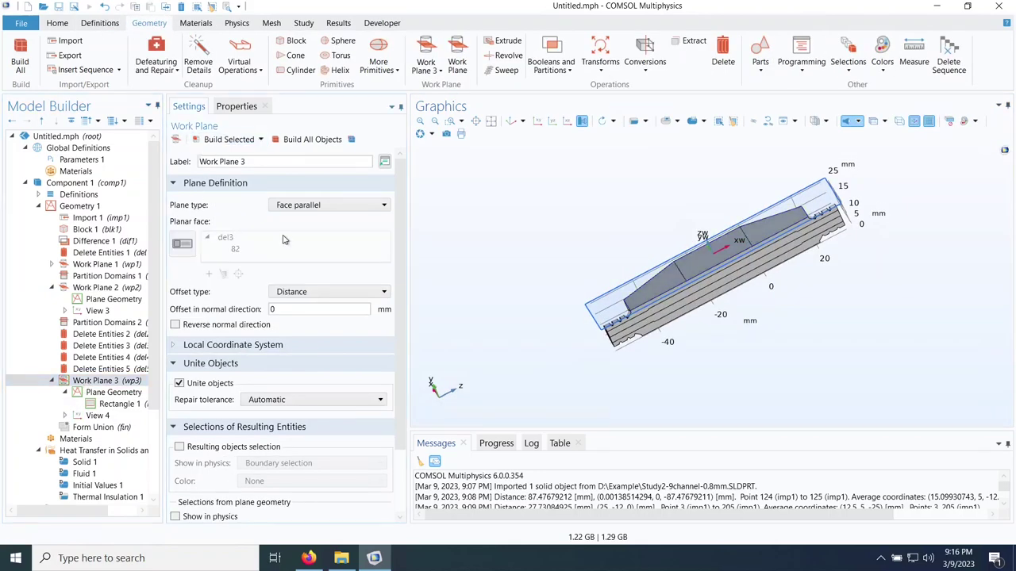
click(511, 121)
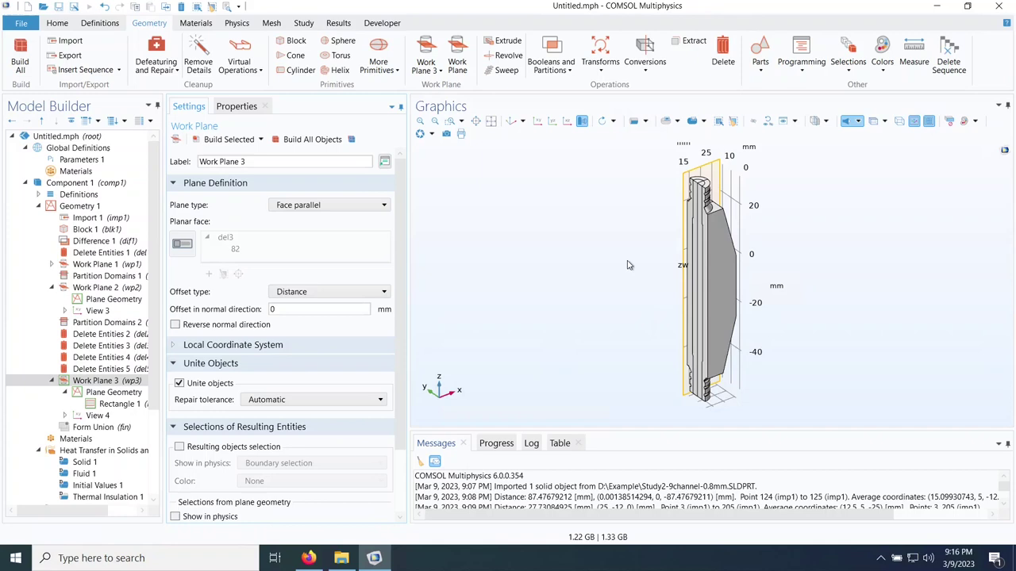
mouse_move(617, 283)
mouse_down()
mouse_move(634, 292)
mouse_move(617, 278)
mouse_up()
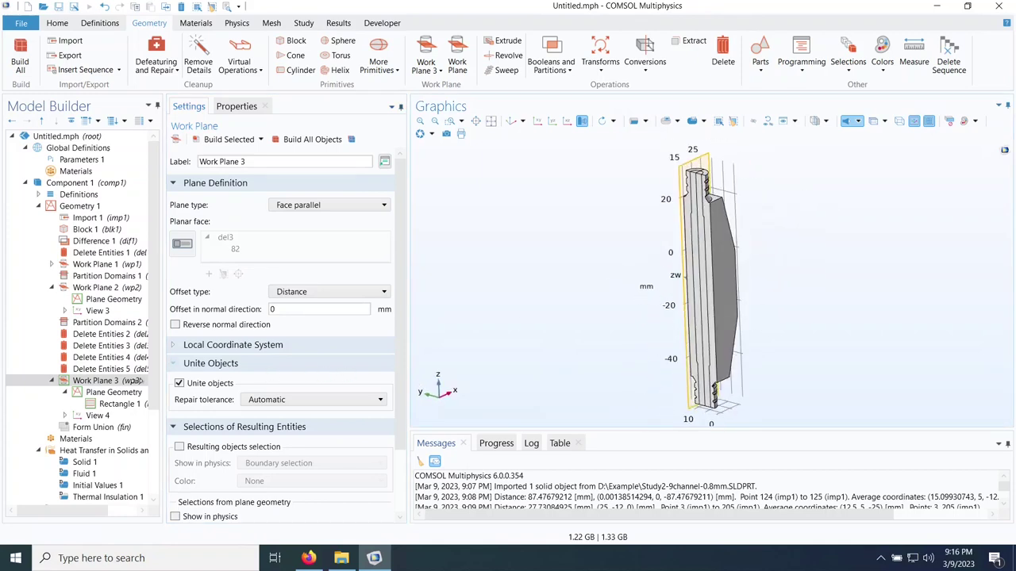
click(52, 287)
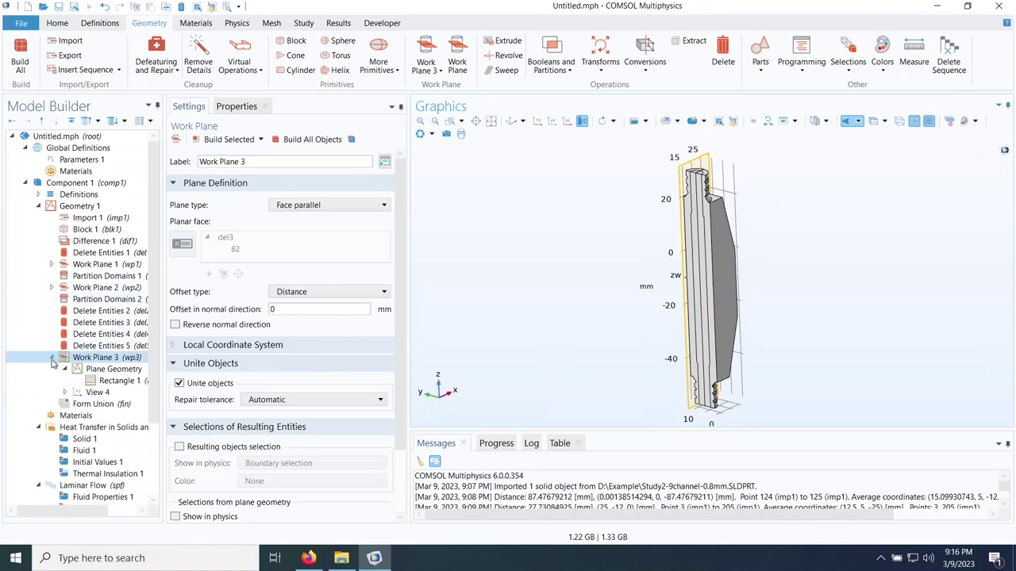
Step: Add a Rotate transform that turns del3, del5 and wp3 about the x-axis
click(52, 358)
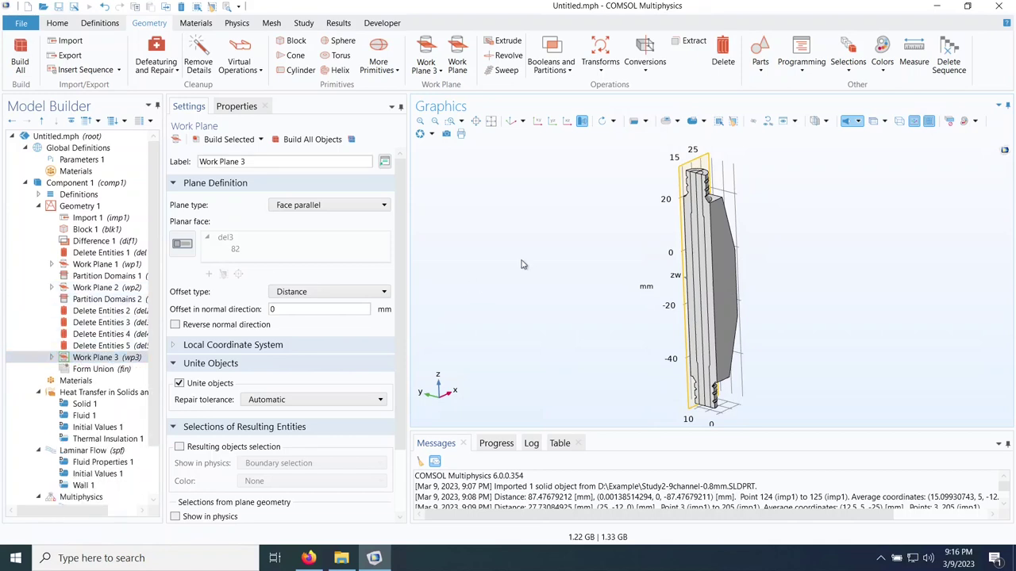
click(516, 123)
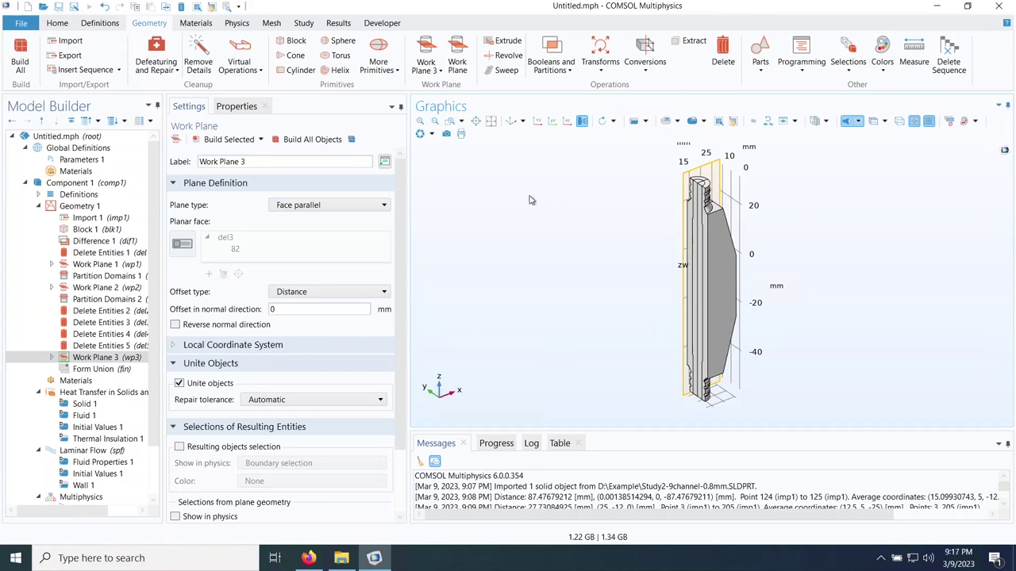
click(602, 68)
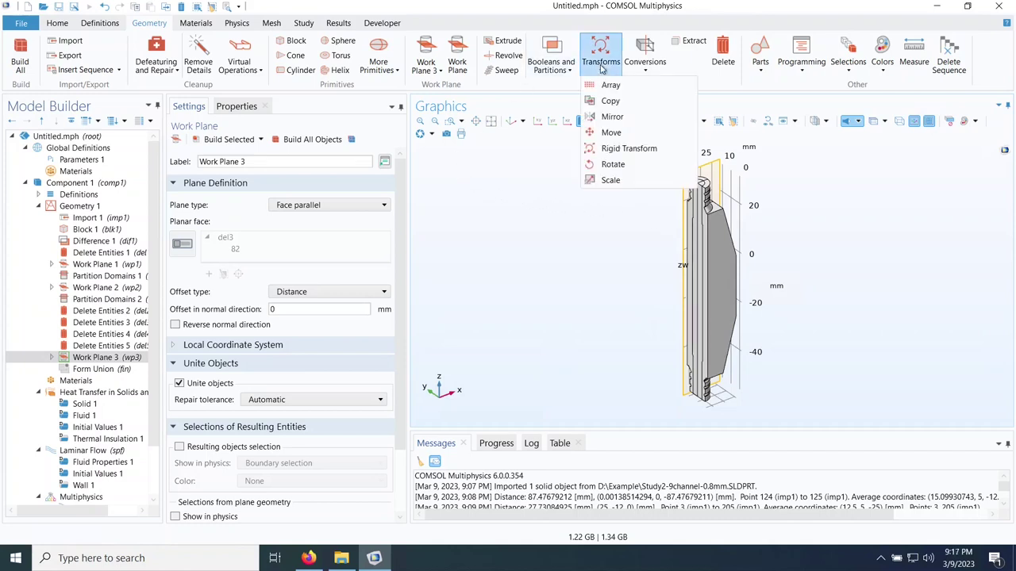
click(612, 164)
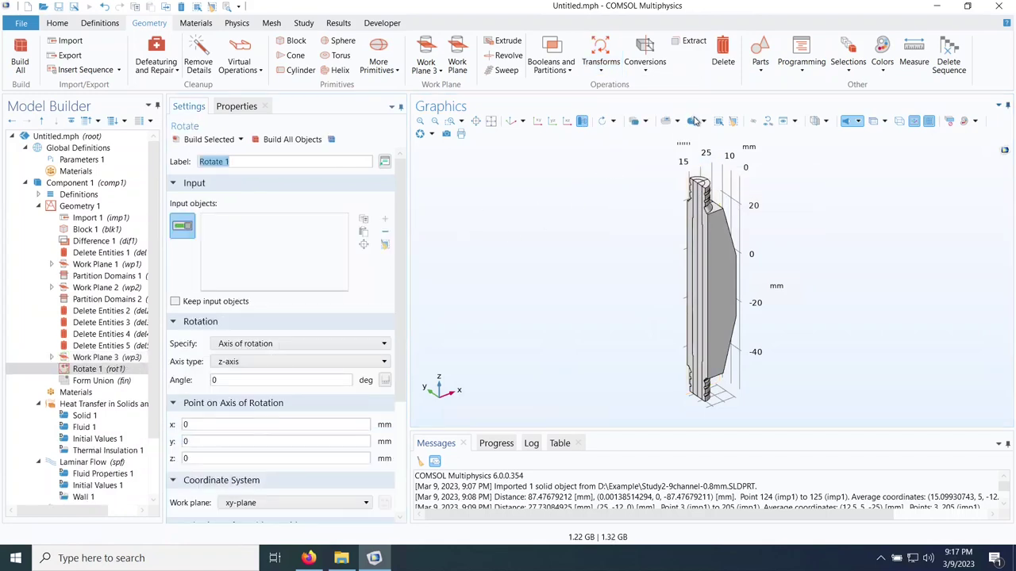
click(665, 120)
drag(641, 151, 792, 424)
click(252, 362)
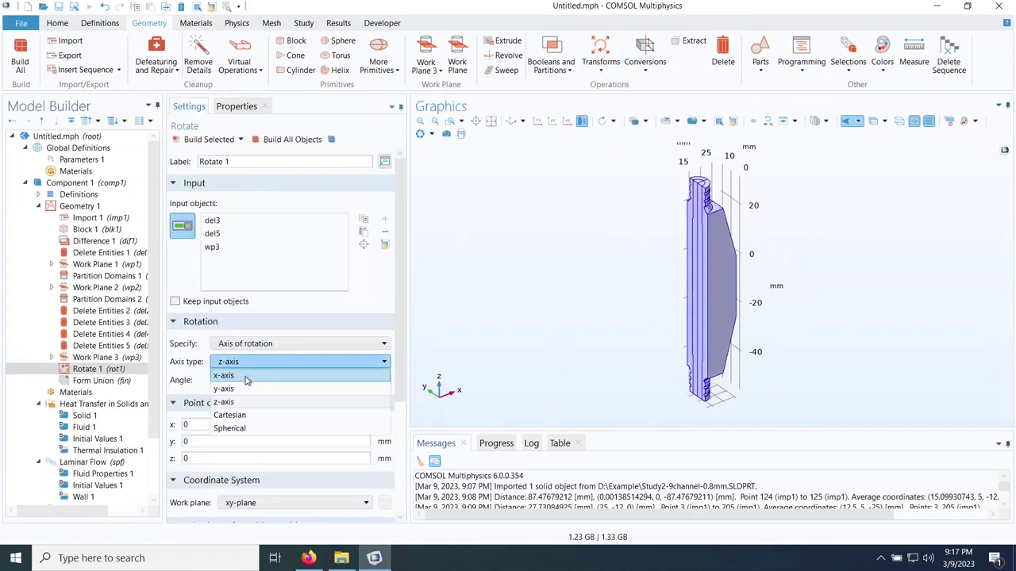
click(242, 376)
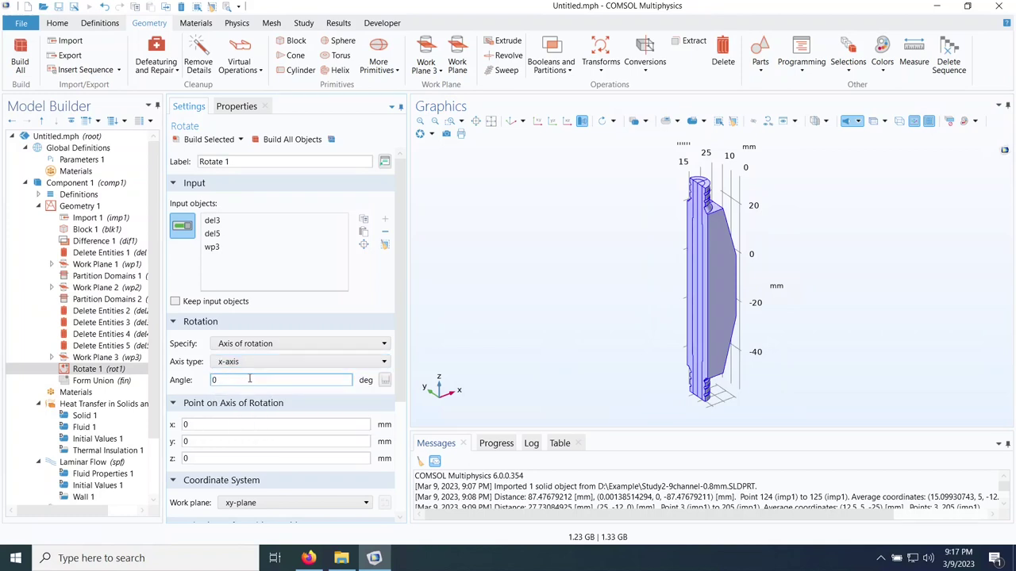
Step: Try a rotation angle of 90 degrees and build Rotate 1
click(220, 380)
text(90)
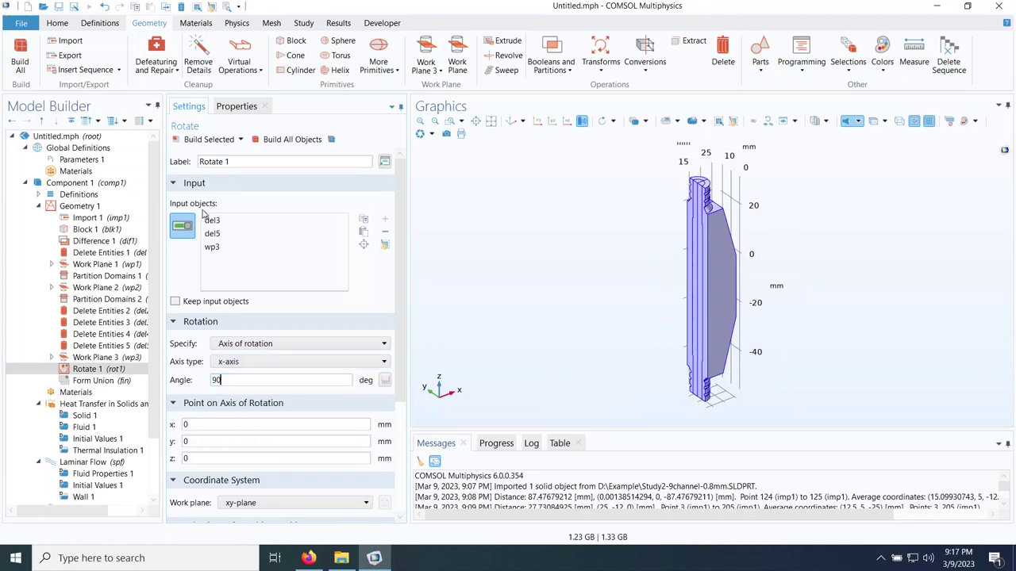
click(193, 141)
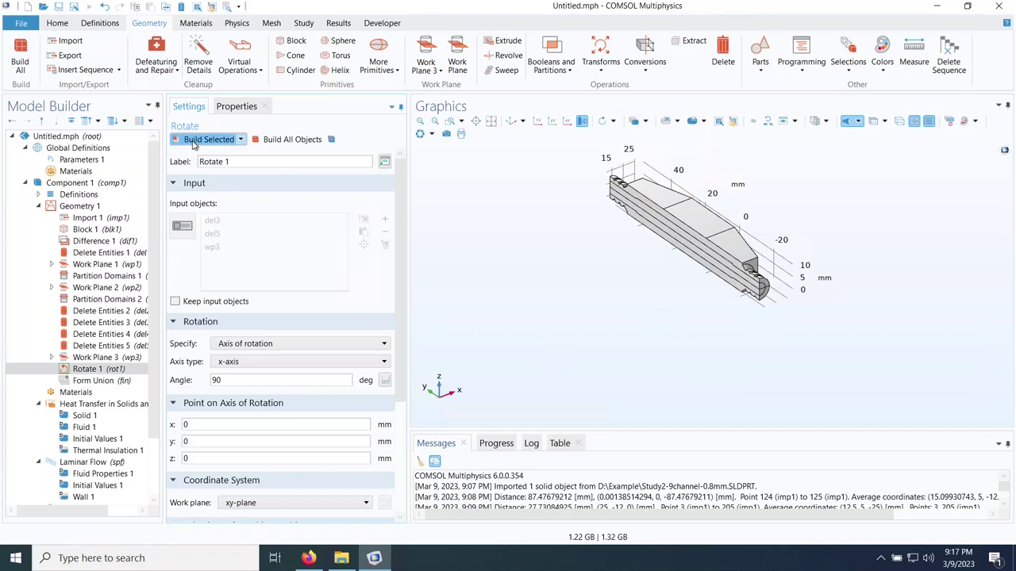
Step: Set the rotation angle to -90 degrees and rebuild Rotate 1
click(220, 381)
click(234, 407)
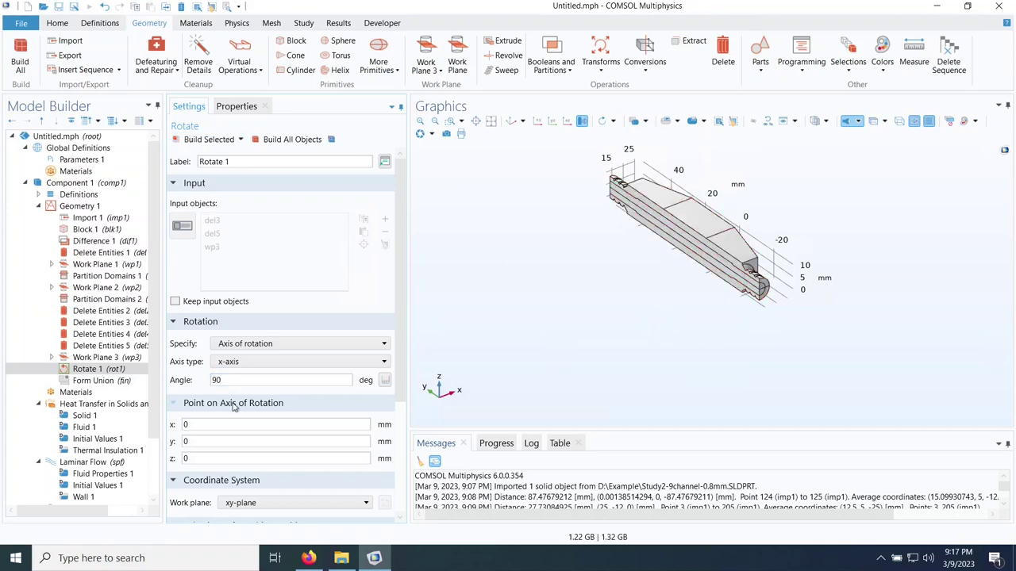
click(199, 139)
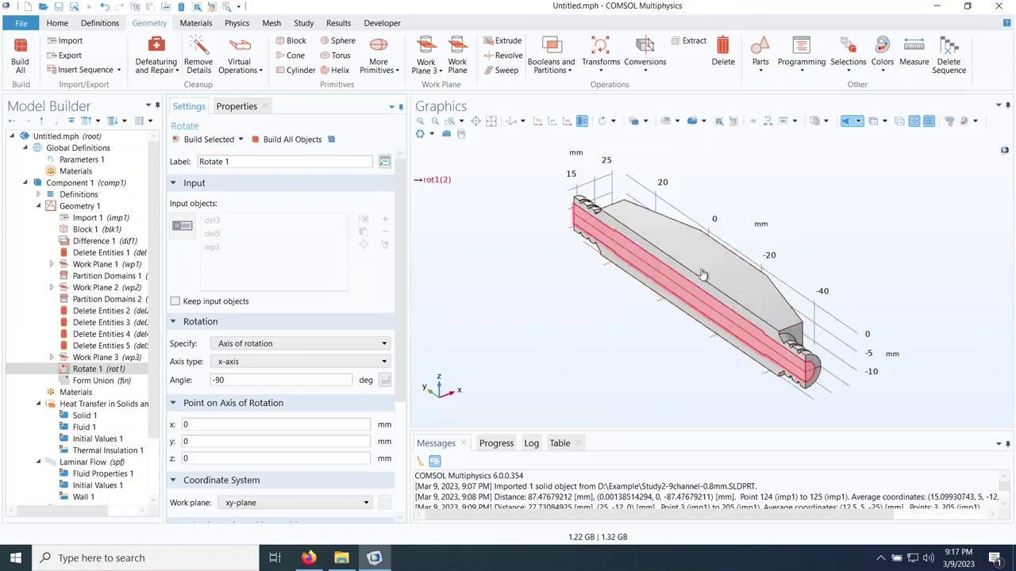
Step: Build the complete Geometry 1 sequence and collapse its node in the model tree
click(70, 207)
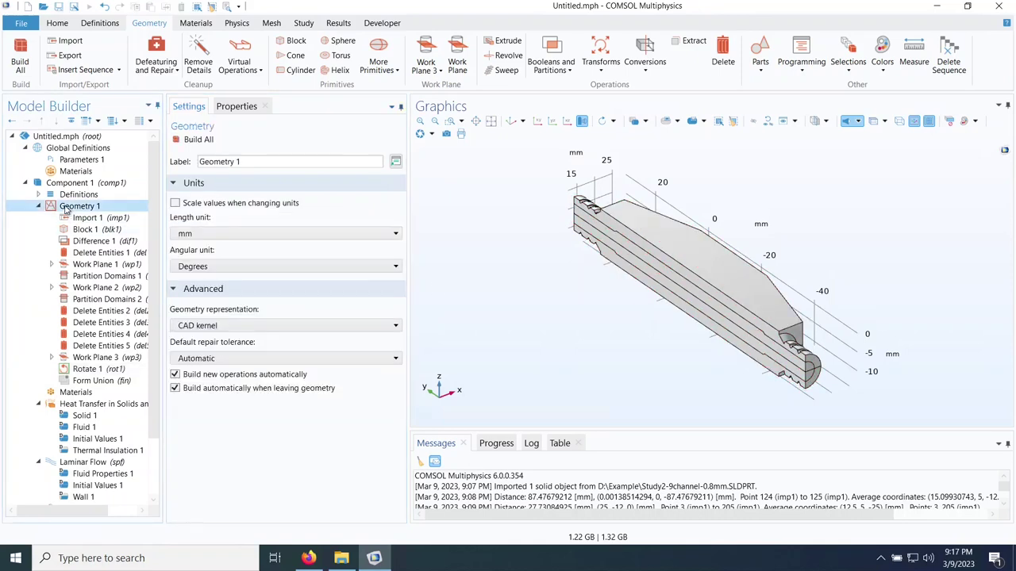
click(198, 139)
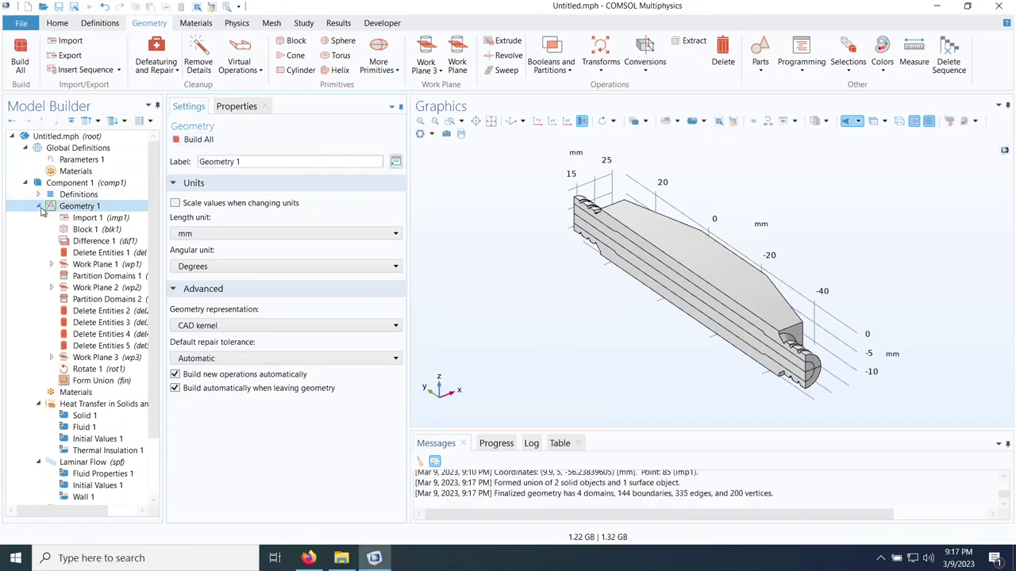
click(38, 207)
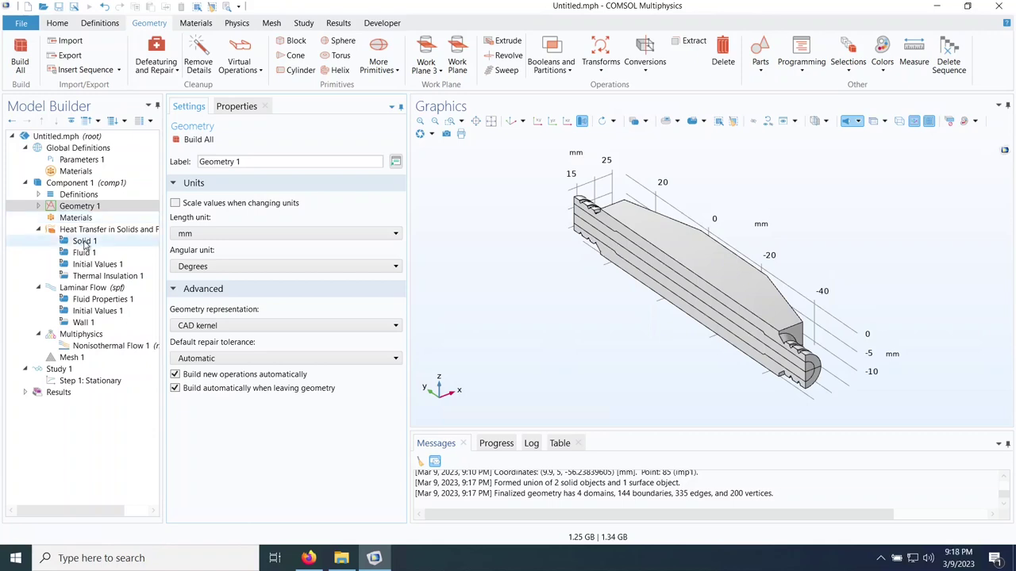
Step: Assign the inner channel domains 2 and 3 to the Fluid 1 feature of the heat transfer interface
click(84, 242)
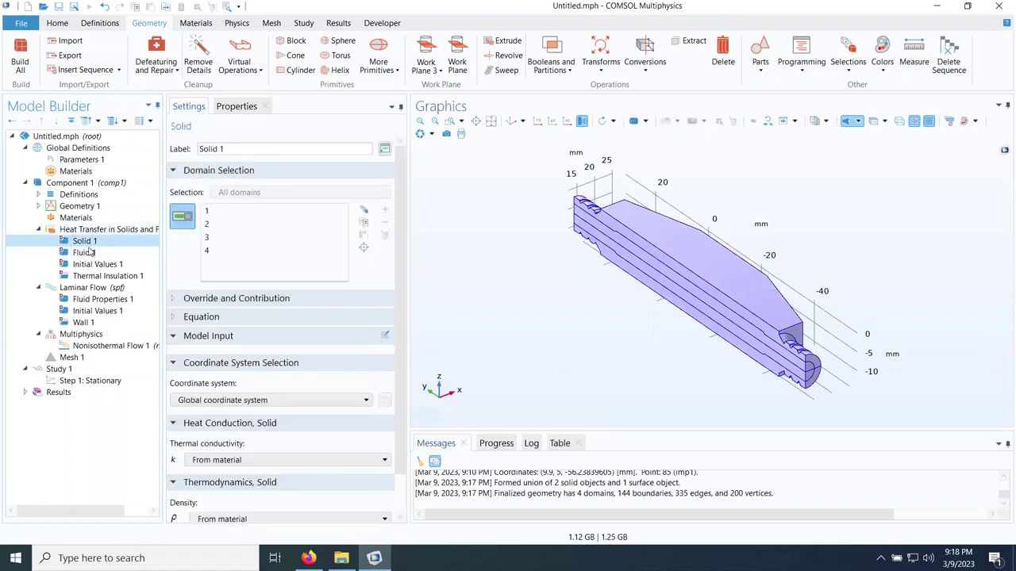
click(80, 253)
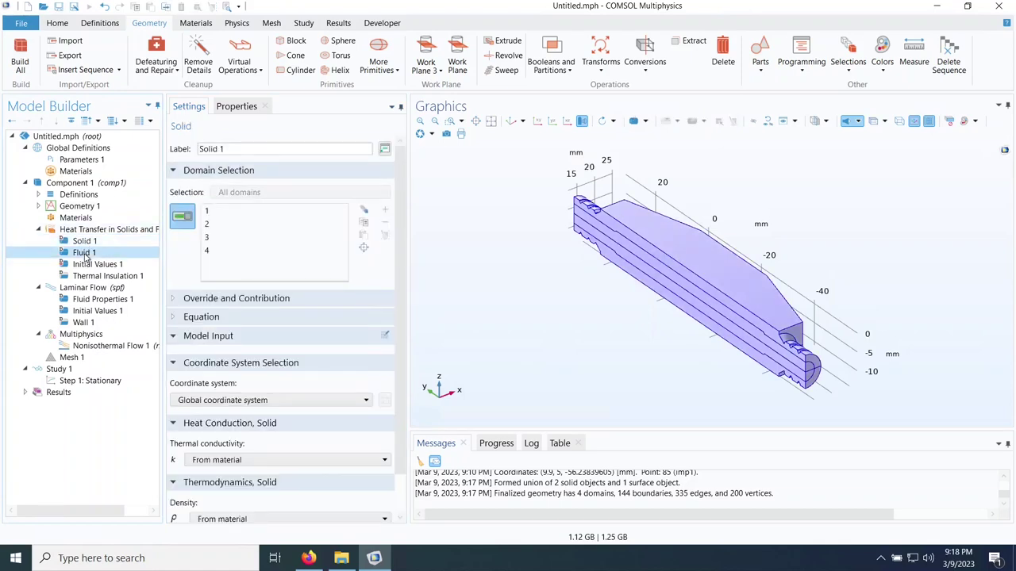
click(805, 379)
click(805, 380)
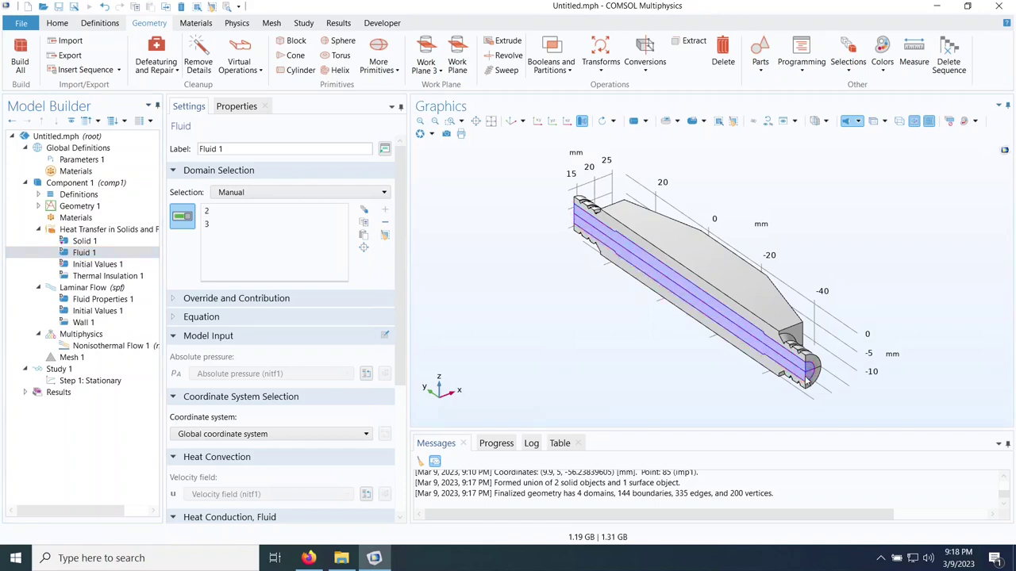
Step: Check the domains of Solid 1 and restrict the Laminar Flow interface to the channel domains 2 and 3
click(83, 241)
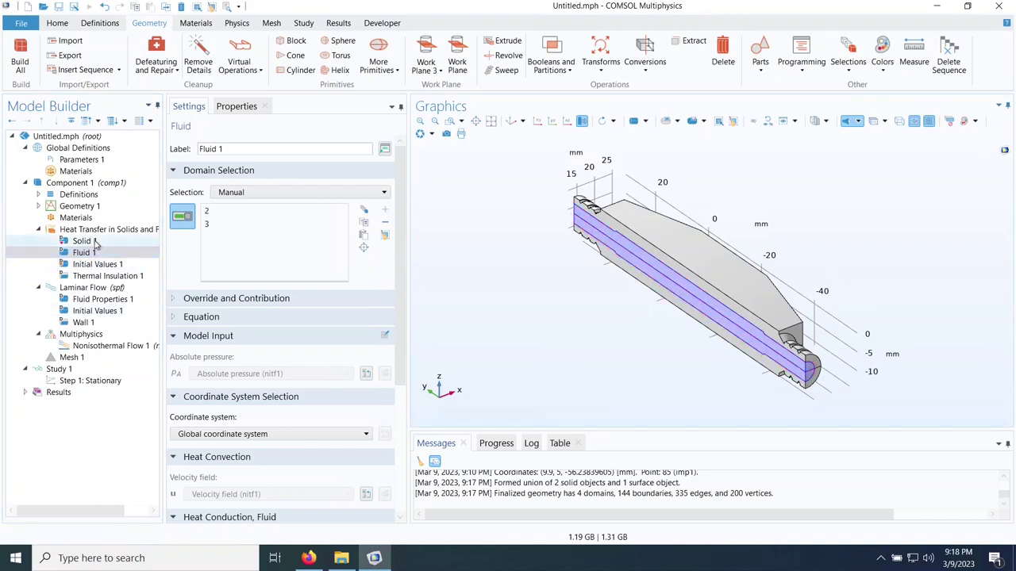
click(91, 288)
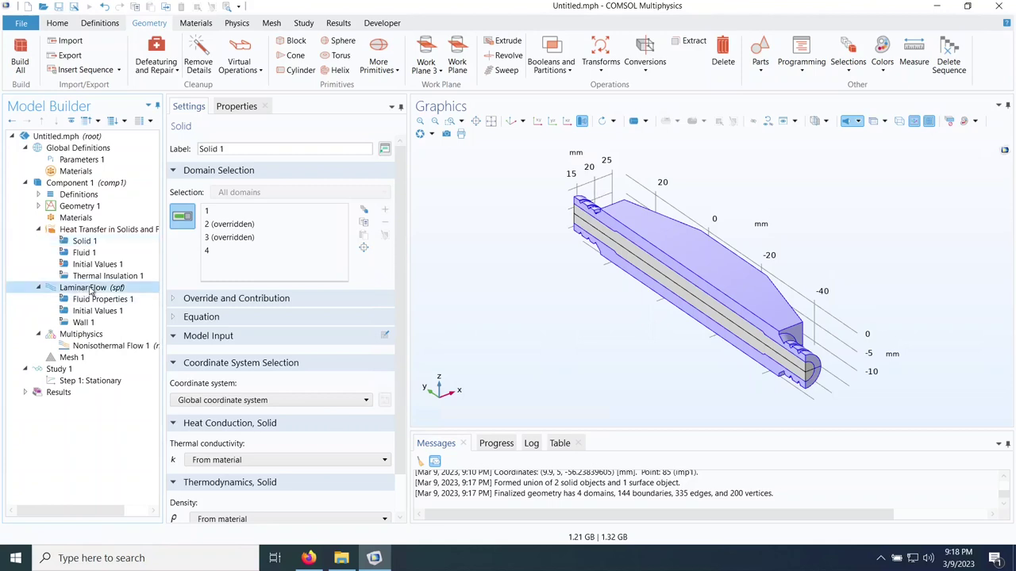
click(717, 312)
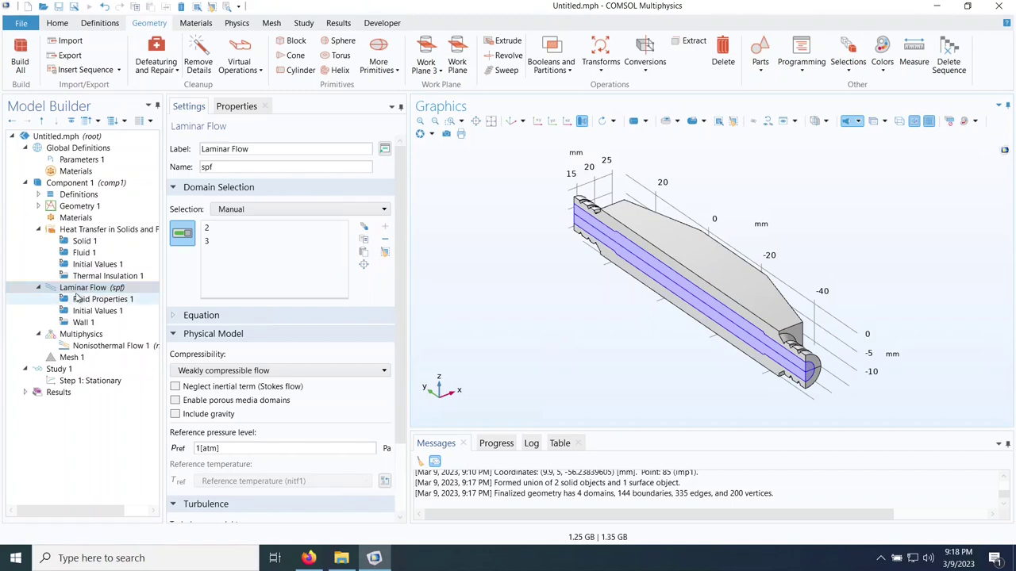
Step: Add the built-in Copper material to Component 1 and apply it only to the solid domains 1 and 4
right_click(93, 223)
click(99, 230)
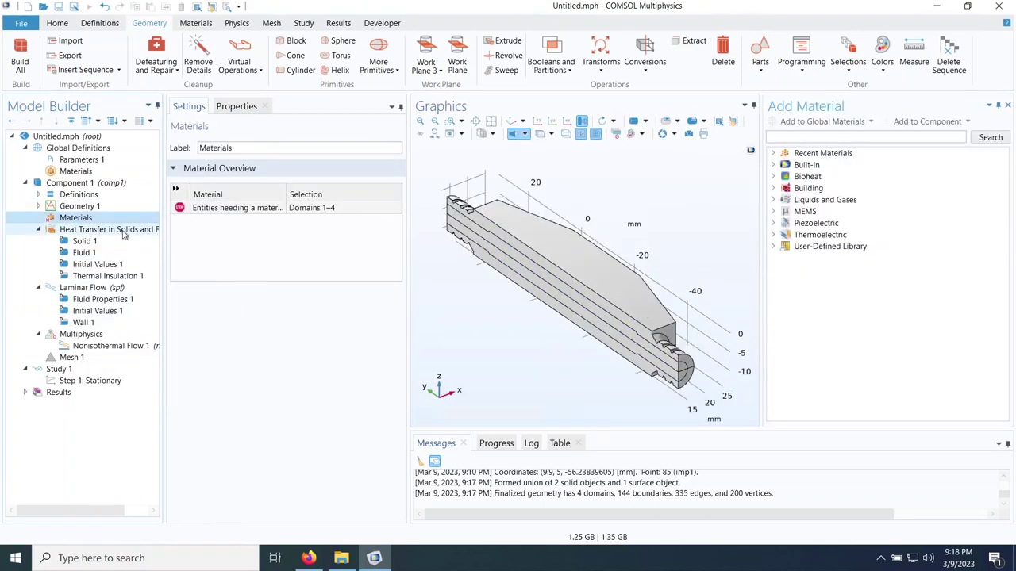
click(772, 165)
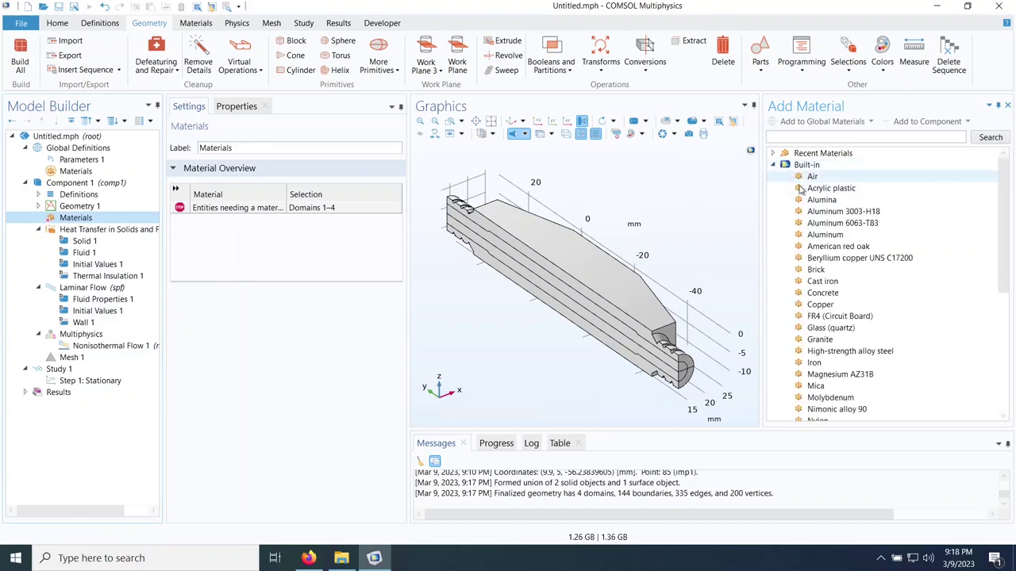
scroll(1001, 229, down, 2)
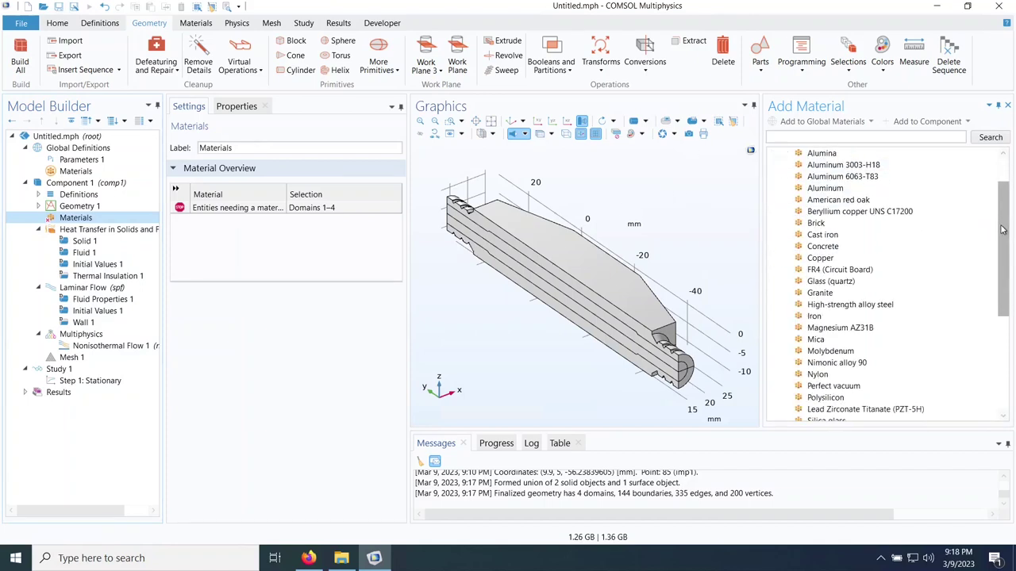
click(833, 258)
double_click(833, 258)
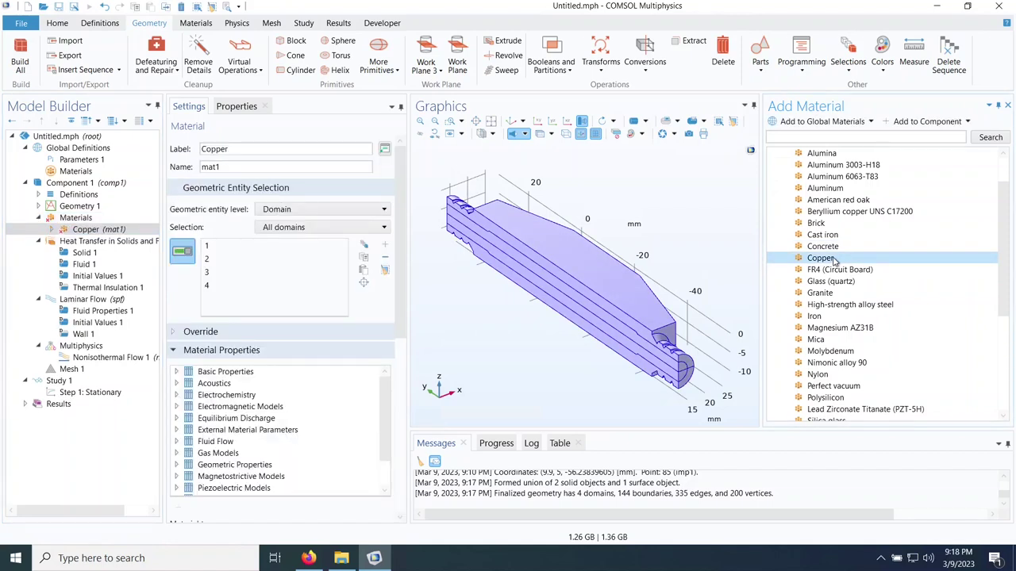
click(674, 378)
click(680, 370)
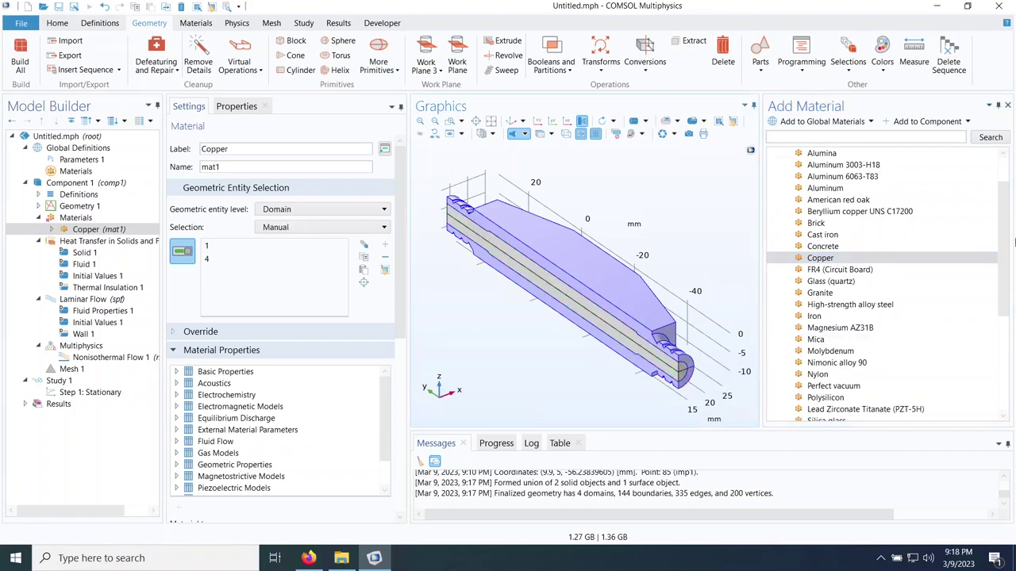
Step: Add the built-in Water, liquid material on channel domains 2 and 3, then close the material library and collapse the Materials node
scroll(873, 361, down, 4)
double_click(829, 386)
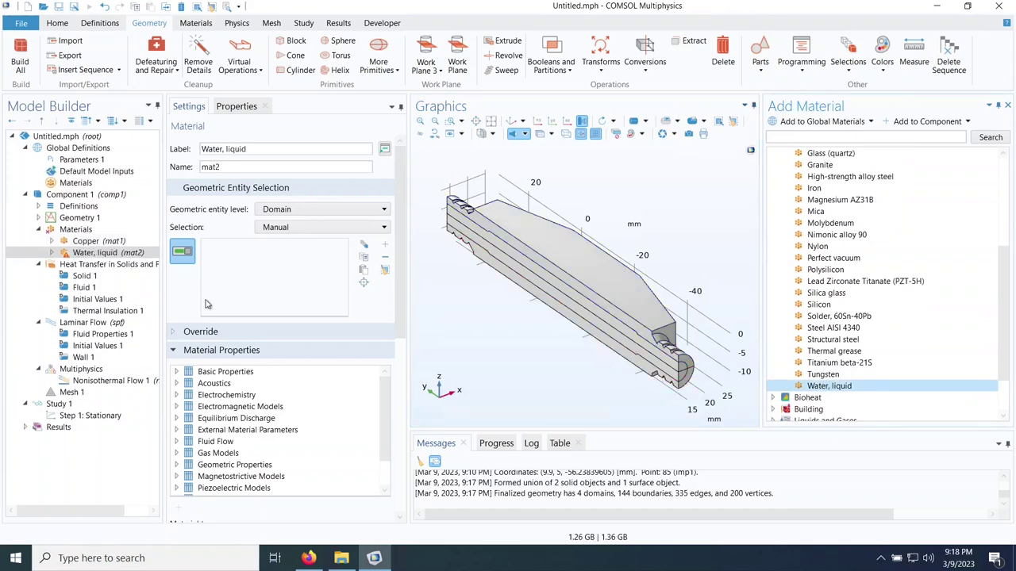
click(669, 375)
click(672, 376)
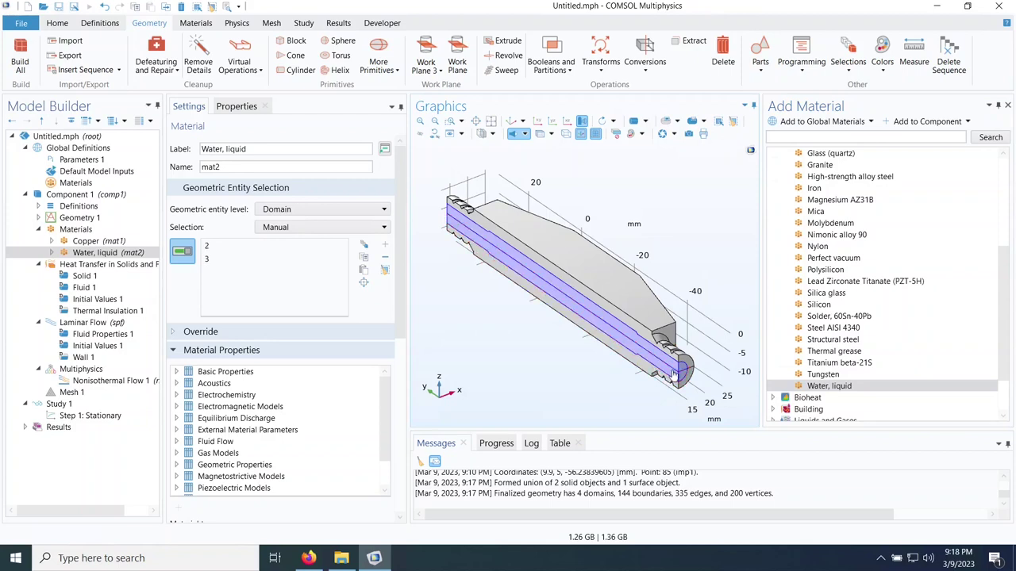
click(1007, 105)
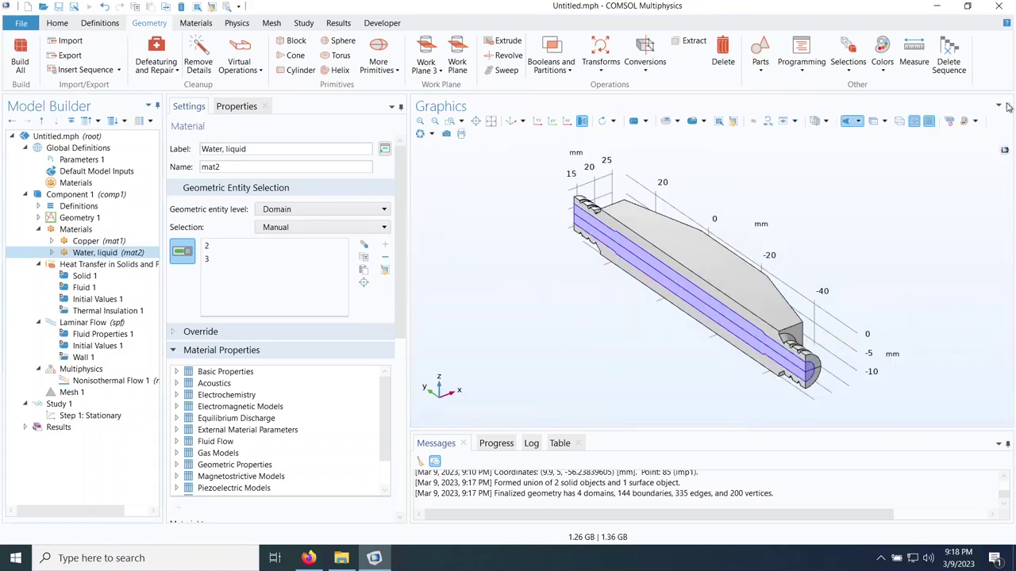
click(38, 230)
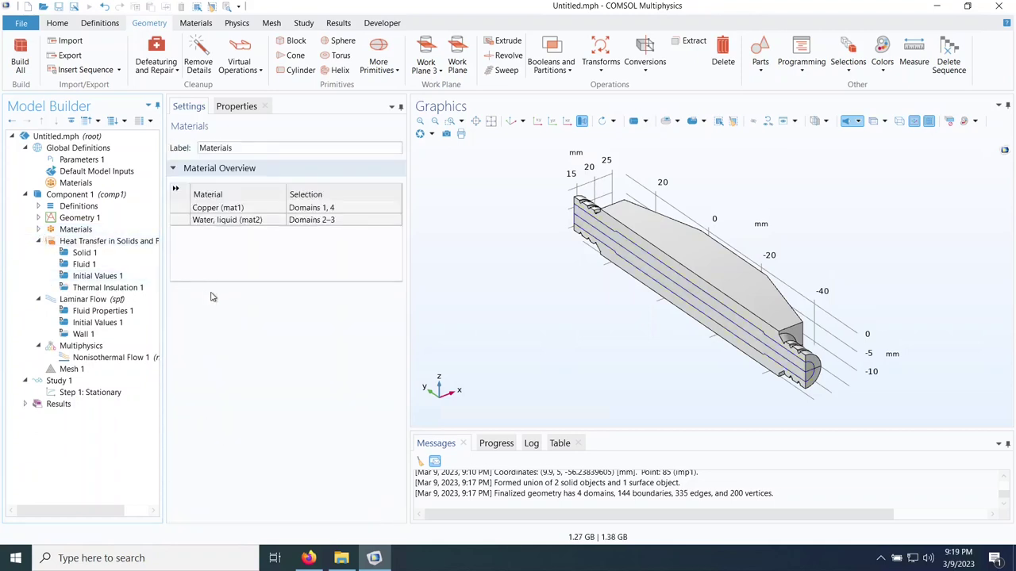
Step: Add a Symmetry condition to Heat Transfer in Solids and Fluids on cut-plane boundaries 1, 4, 7 and 10
click(80, 243)
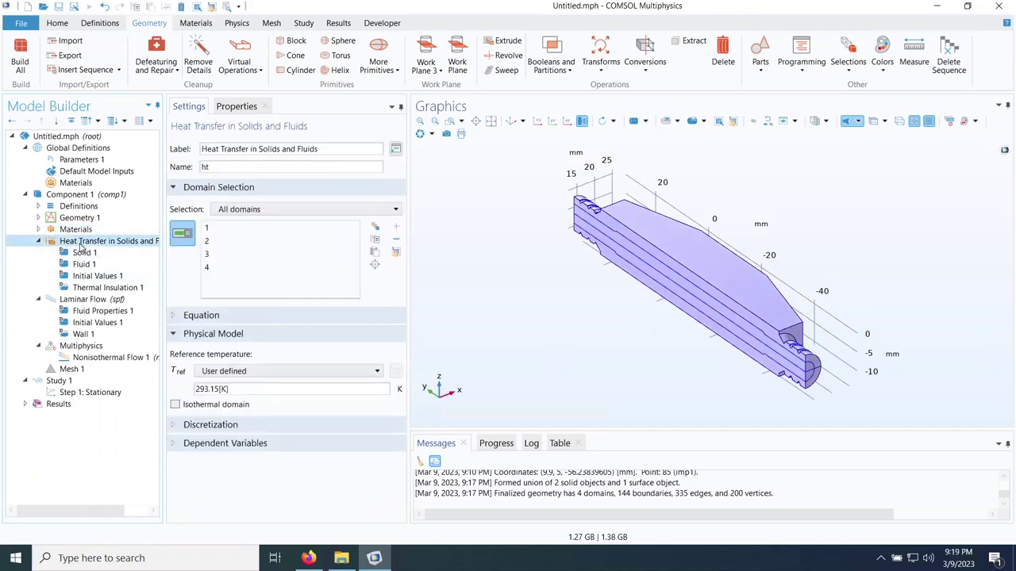
right_click(80, 246)
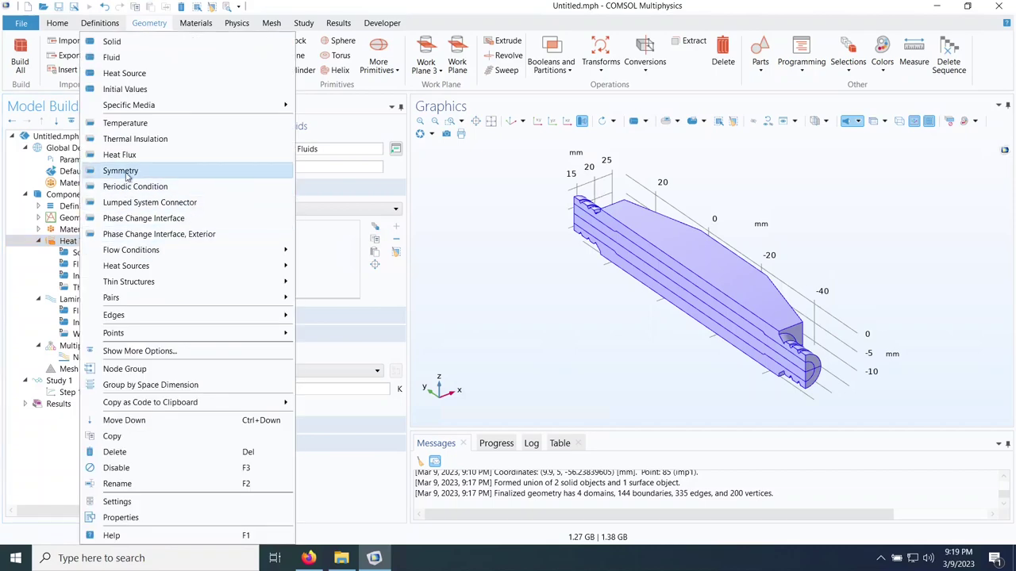
right_click(59, 243)
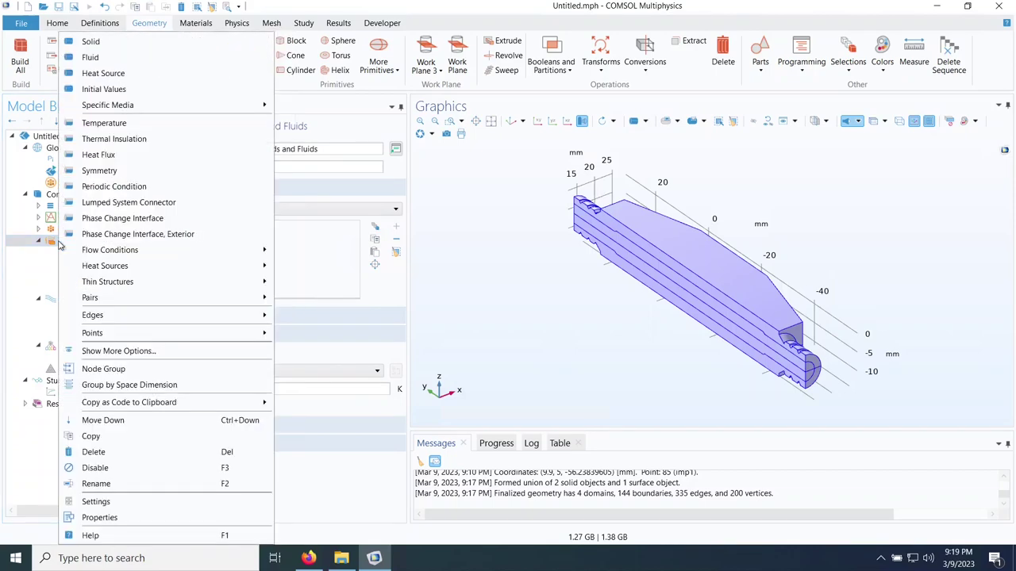
click(93, 173)
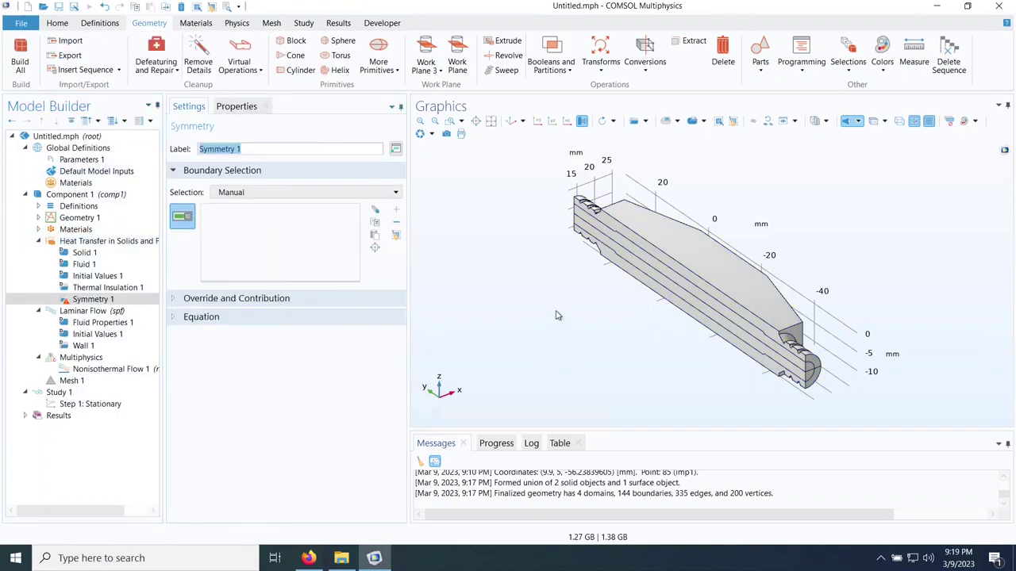
click(612, 229)
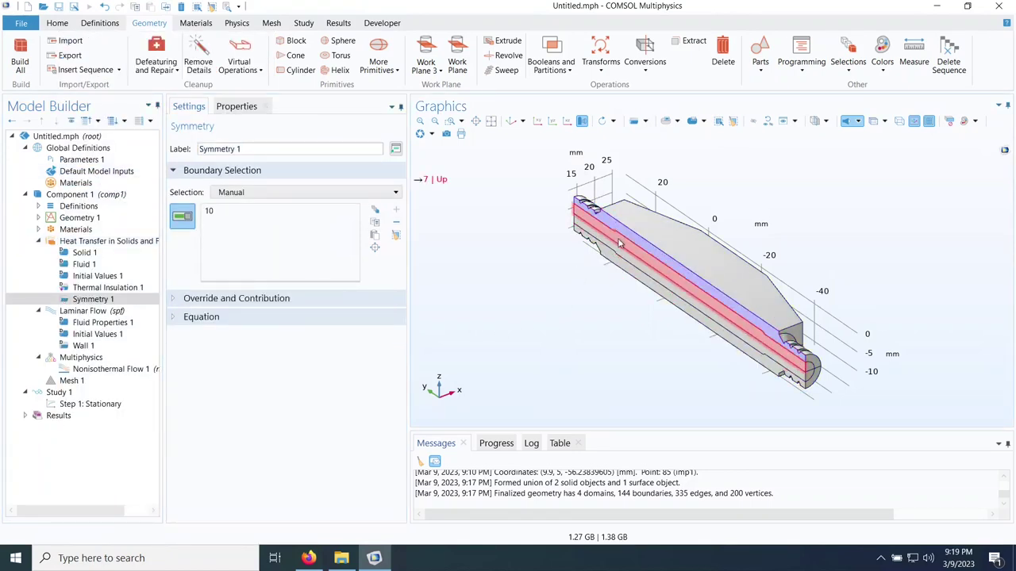
click(619, 246)
click(622, 266)
click(622, 269)
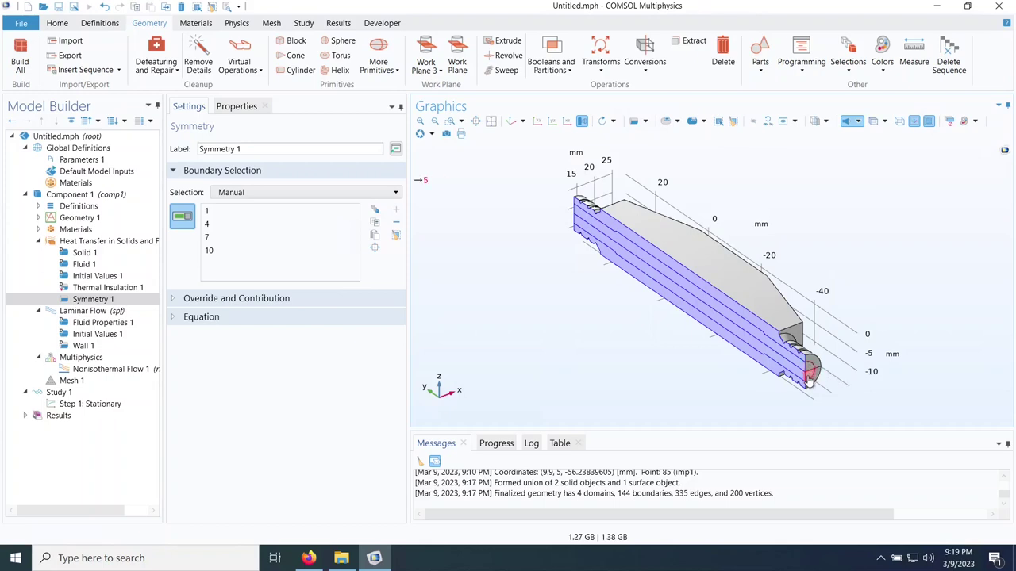
Step: Add an Inflow condition to Heat Transfer in Solids and Fluids on channel end faces 5 and 8, keeping the upstream temperature at 293.15[K]
click(77, 242)
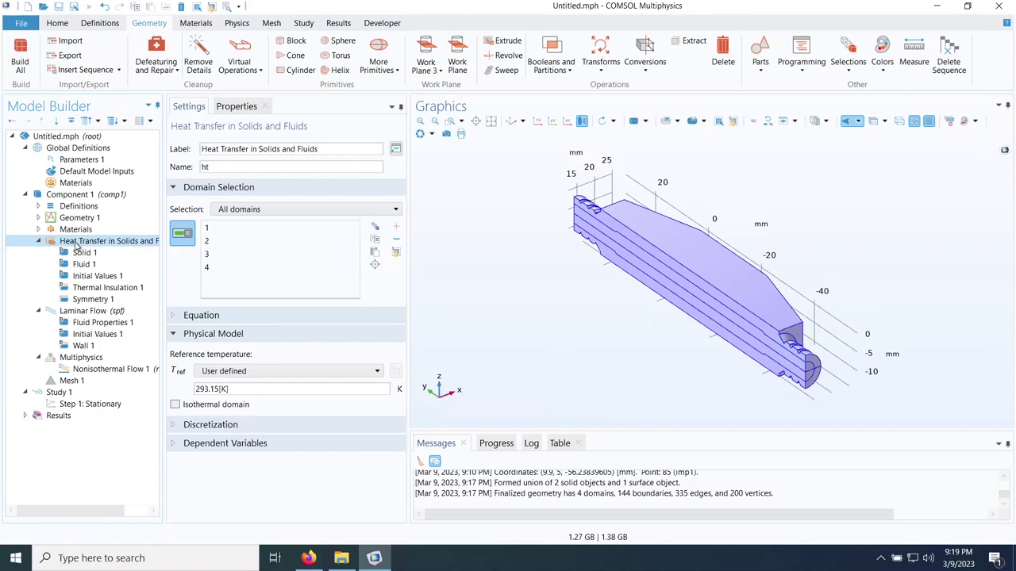
right_click(77, 247)
mouse_move(126, 255)
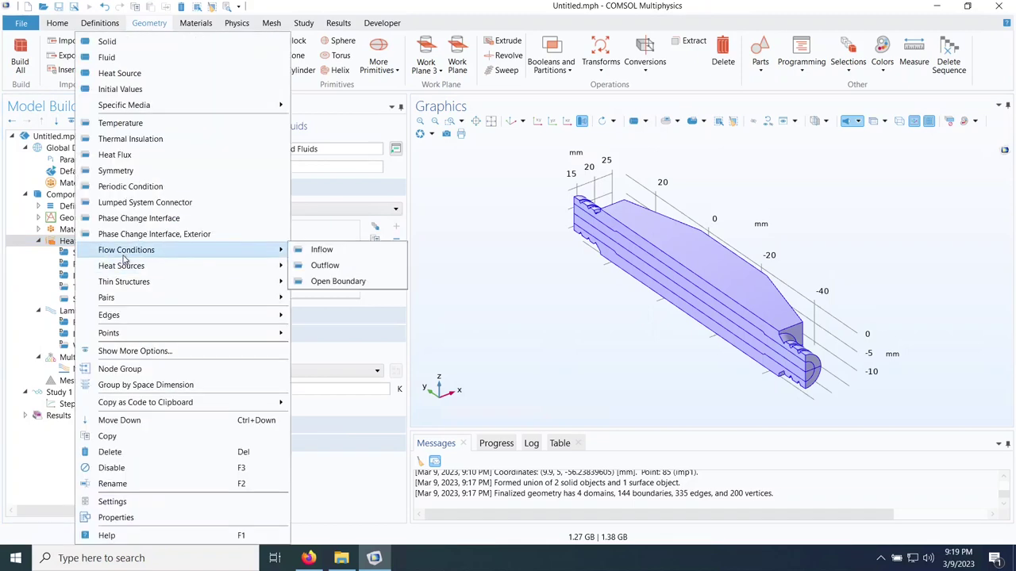
click(317, 251)
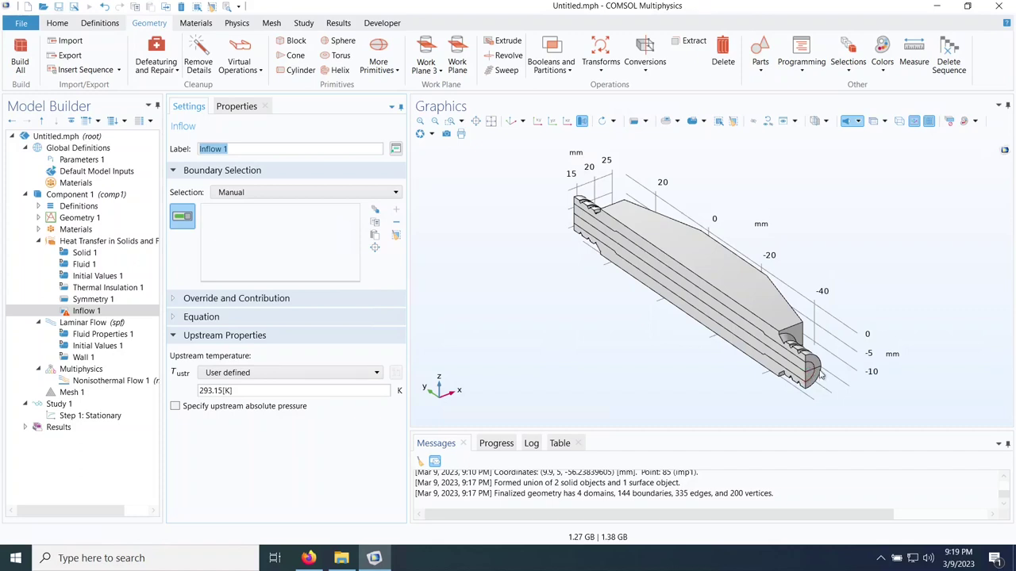
scroll(809, 373, up, 6)
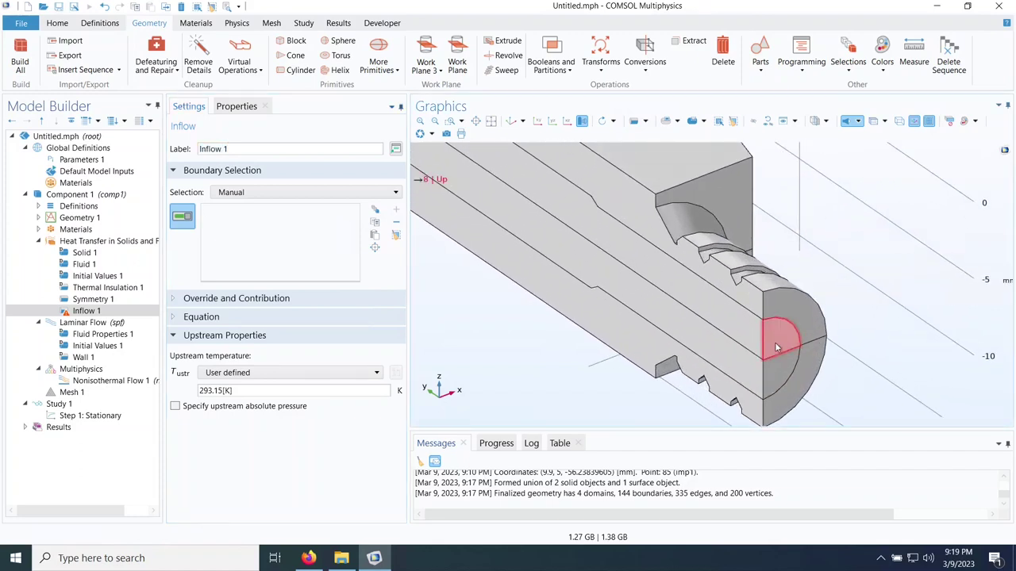
click(776, 347)
click(776, 376)
click(213, 390)
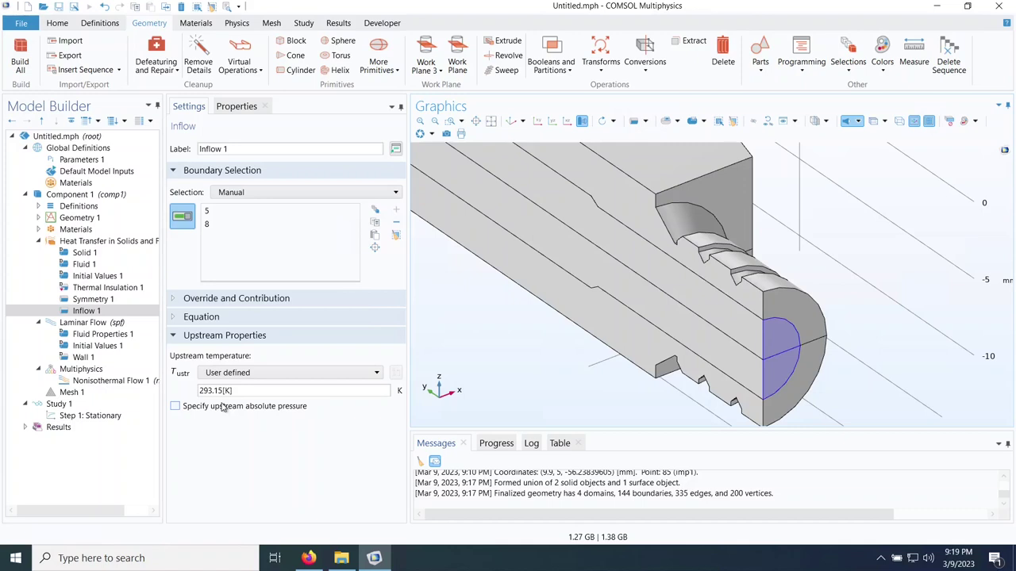
Step: Add an Inlet condition to Laminar Flow on channel end faces 5 and 8 with a normal inflow velocity of 0.1 m/s
scroll(559, 358, down, 2)
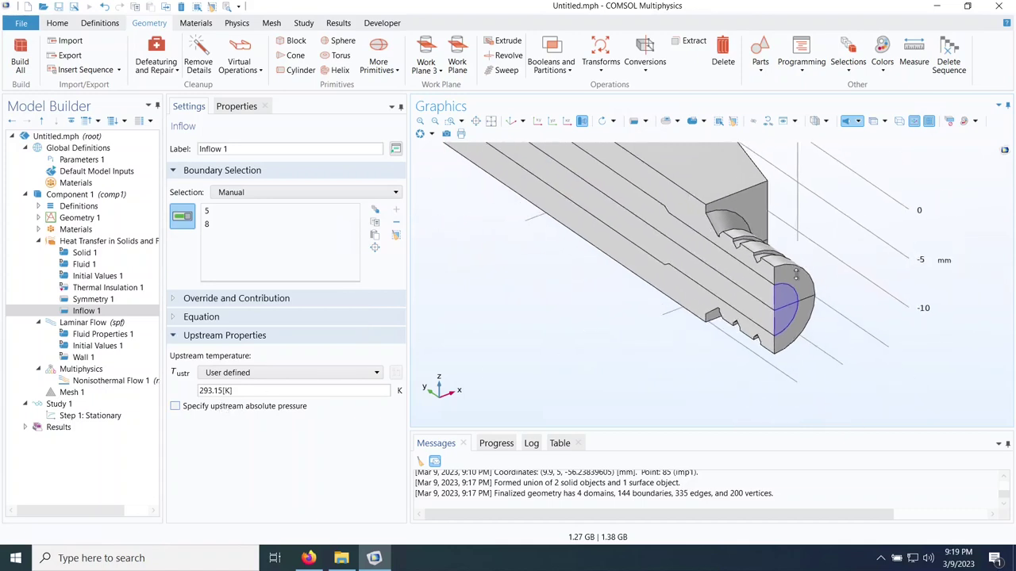
click(79, 324)
right_click(79, 324)
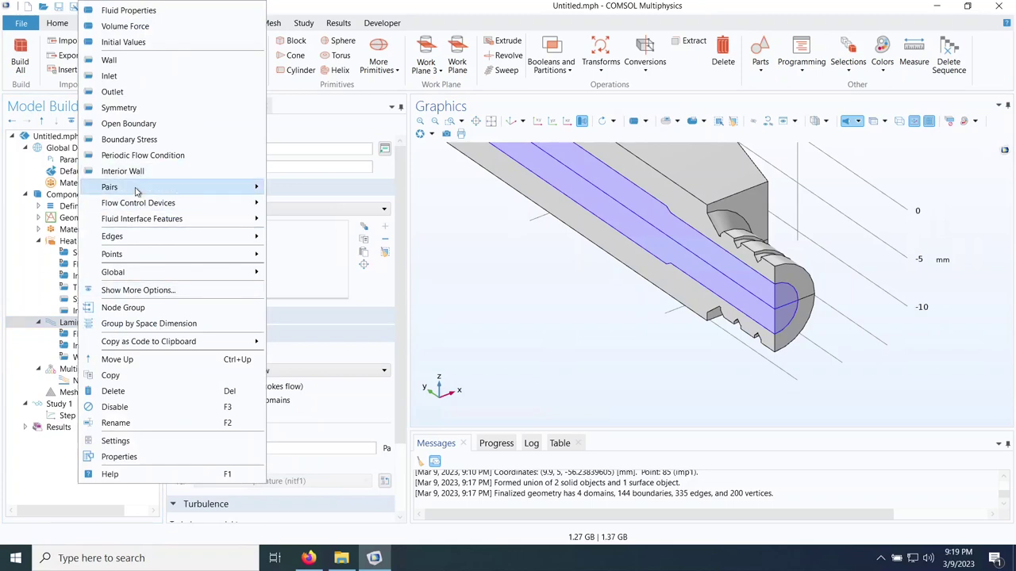
click(109, 76)
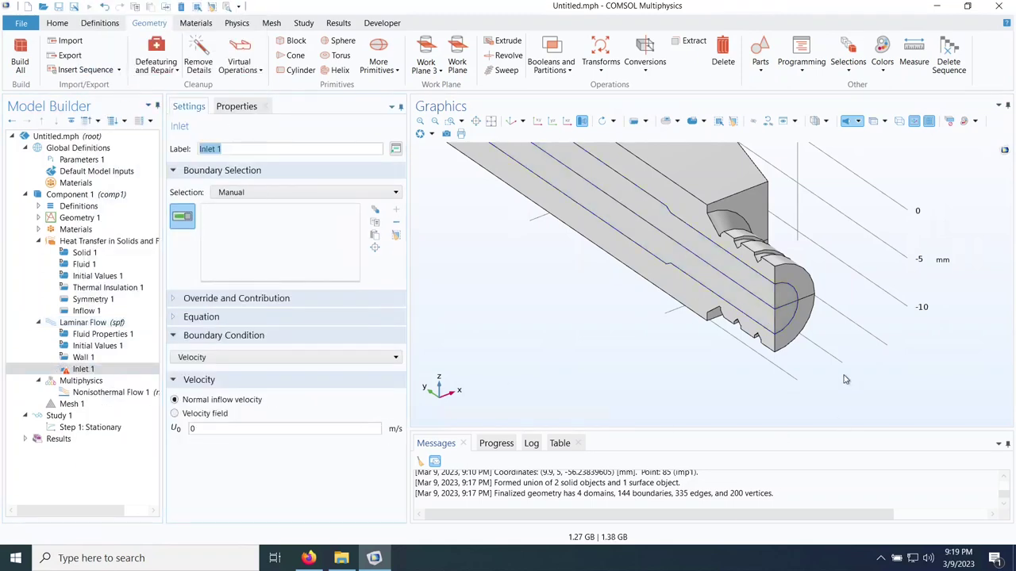
click(784, 295)
click(784, 319)
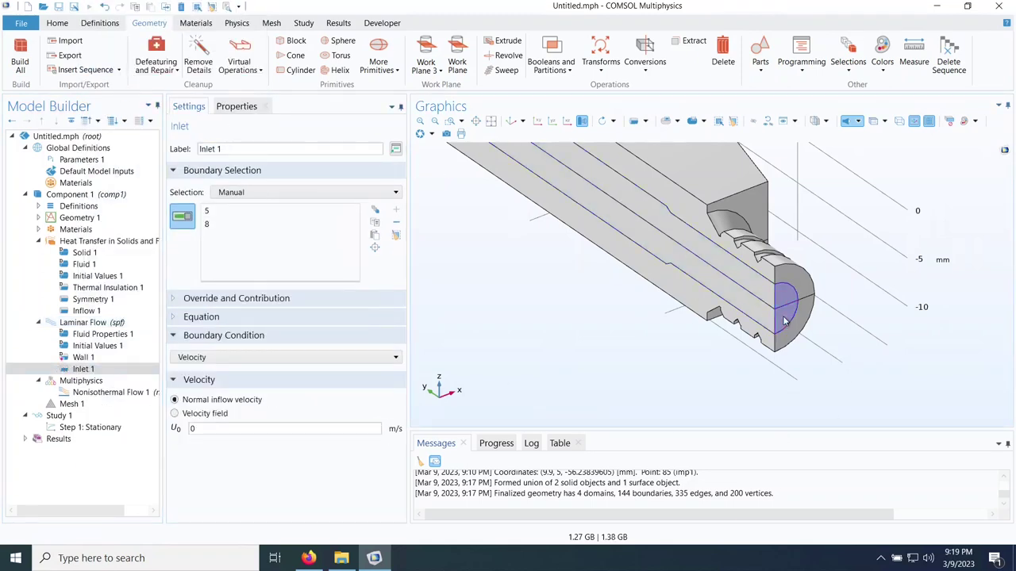
click(204, 430)
Step: Add a Symmetry condition to Laminar Flow on the channel's cut-plane boundaries 4 and 7
scroll(674, 354, down, 3)
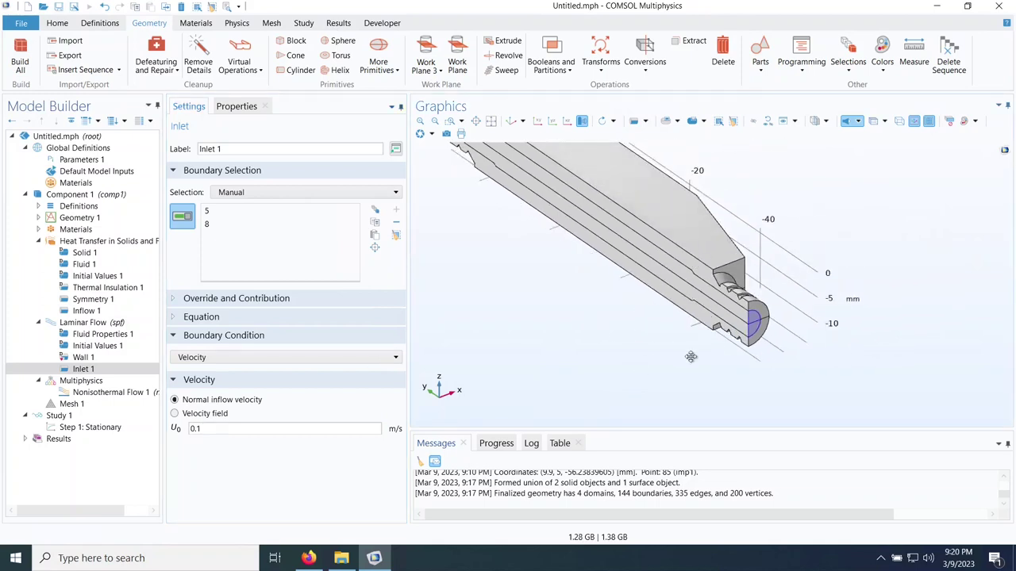
right_drag(756, 380, 783, 385)
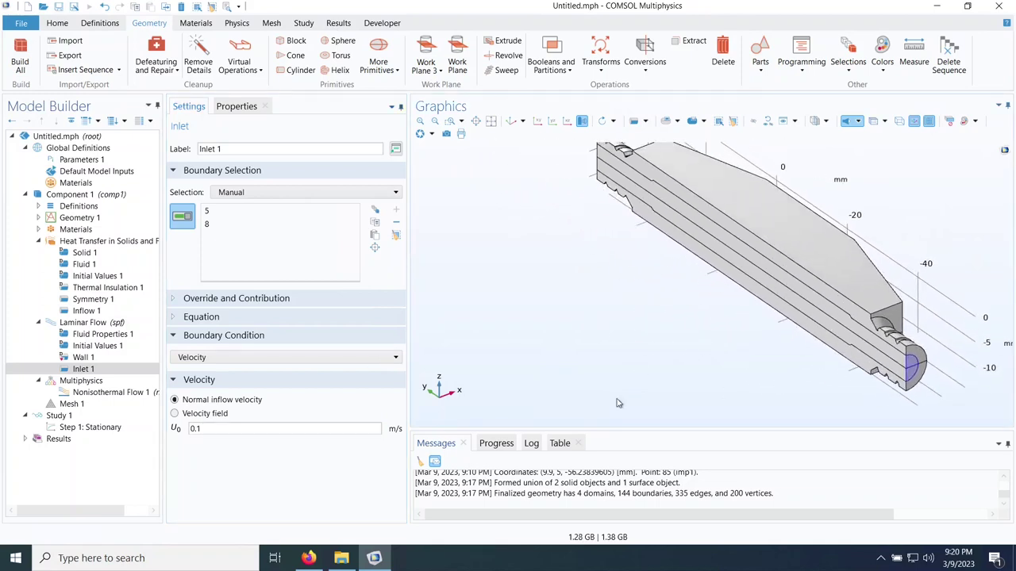
click(96, 326)
right_click(95, 326)
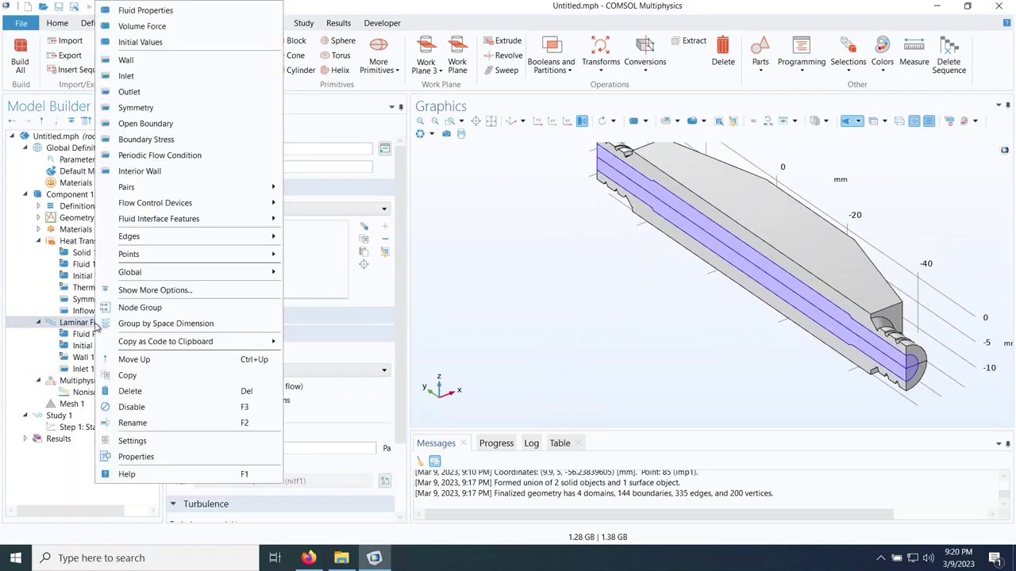
click(135, 107)
click(748, 257)
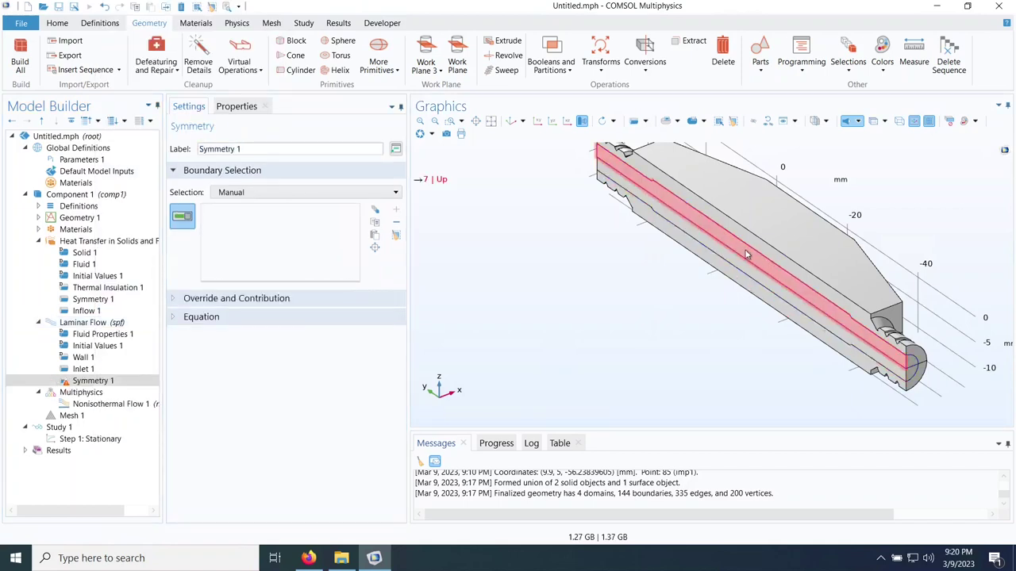
click(743, 269)
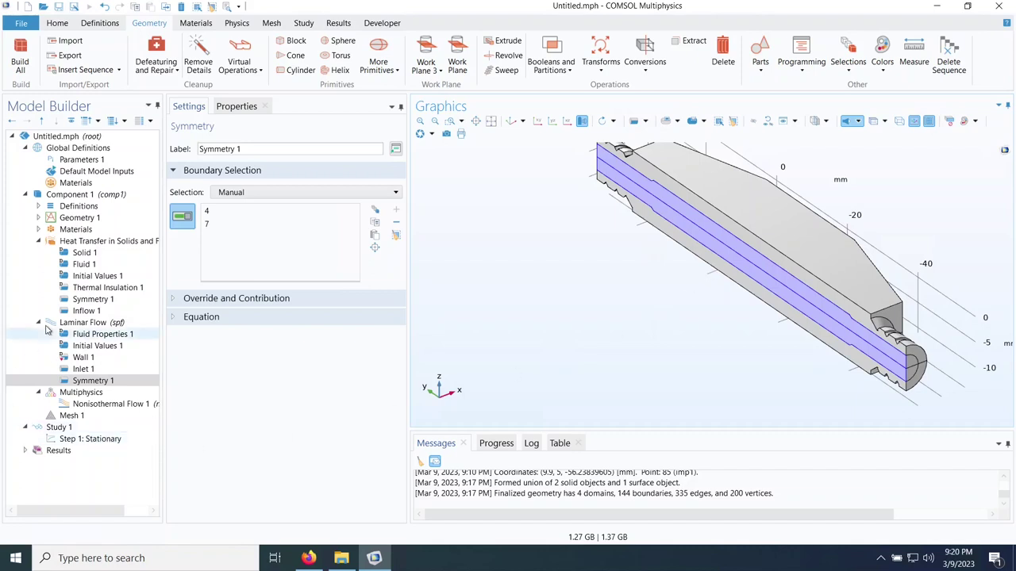
Step: Add an Outflow condition to Heat Transfer in Solids and Fluids on the opposite channel end faces 89 and 90
click(73, 326)
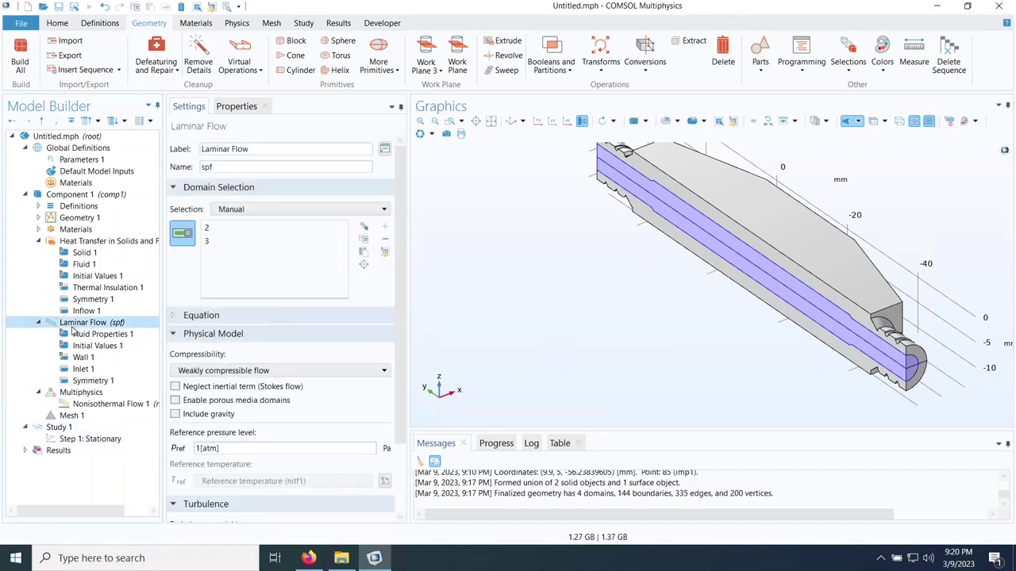
drag(595, 311, 607, 373)
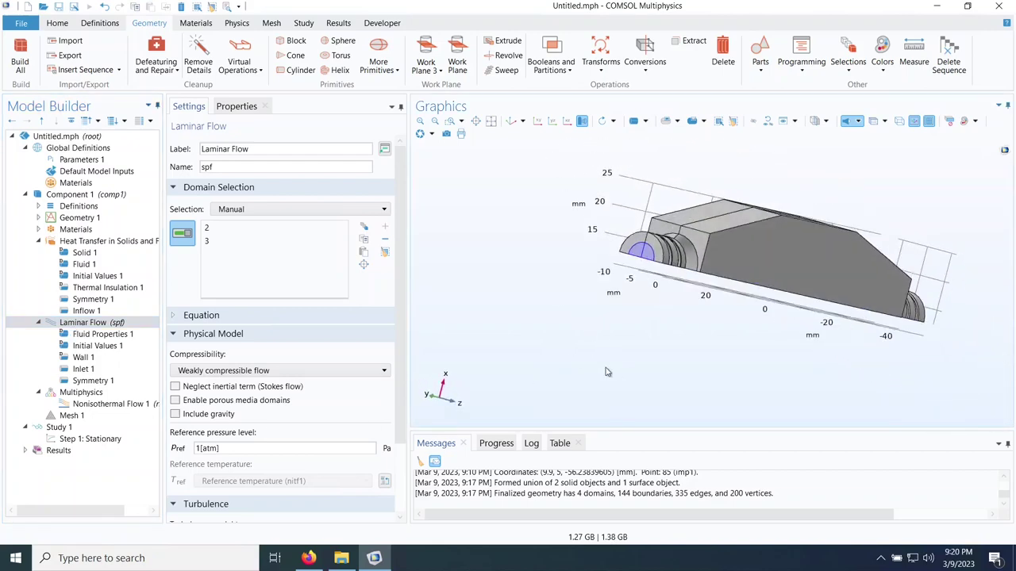
click(84, 243)
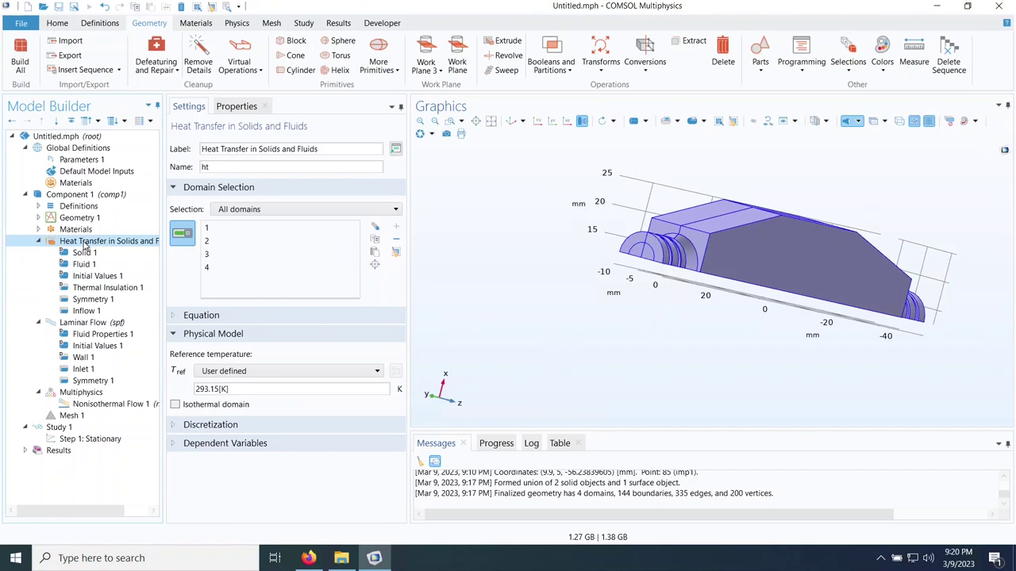
right_click(84, 246)
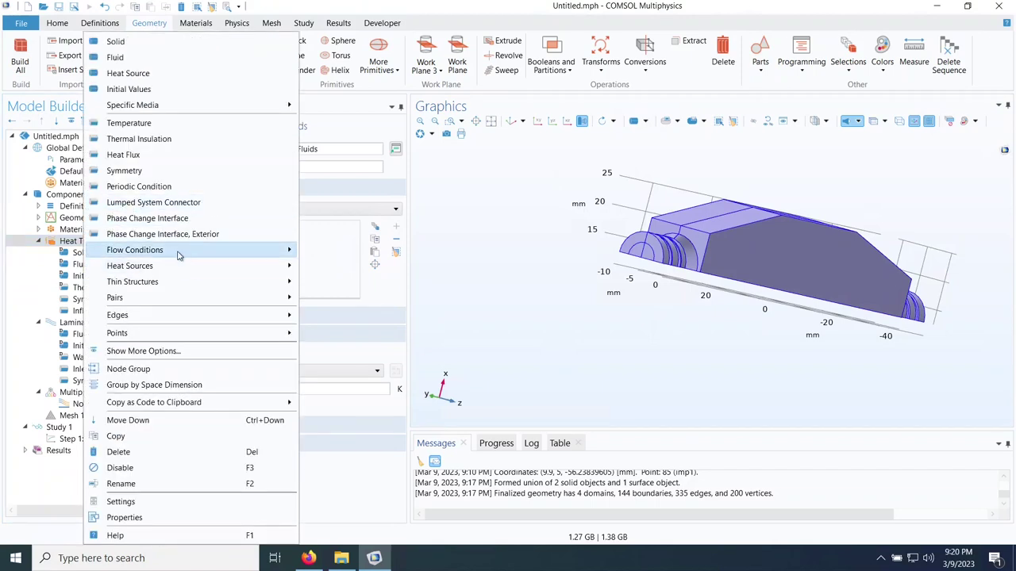
mouse_move(177, 252)
click(378, 265)
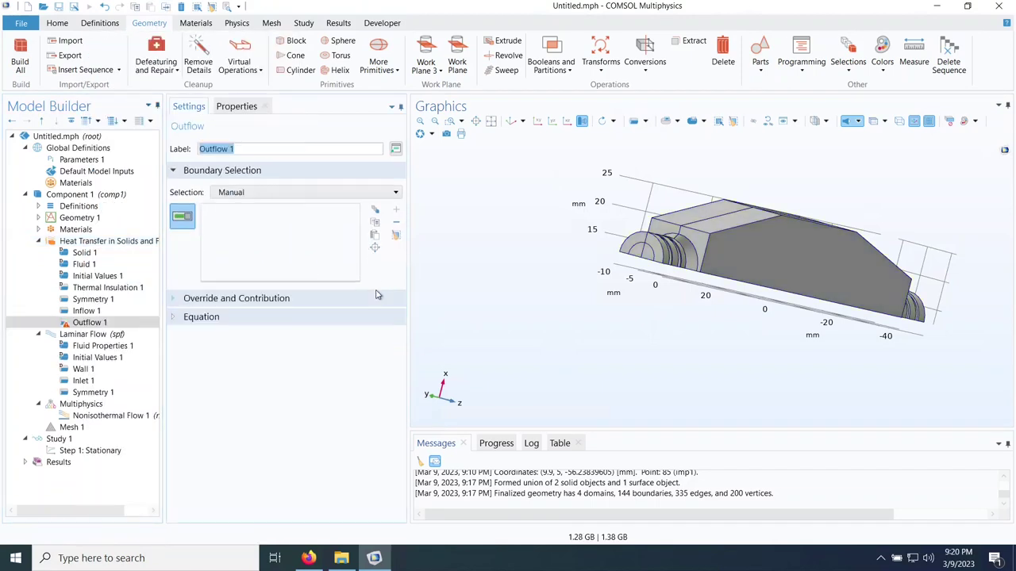
scroll(617, 289, up, 3)
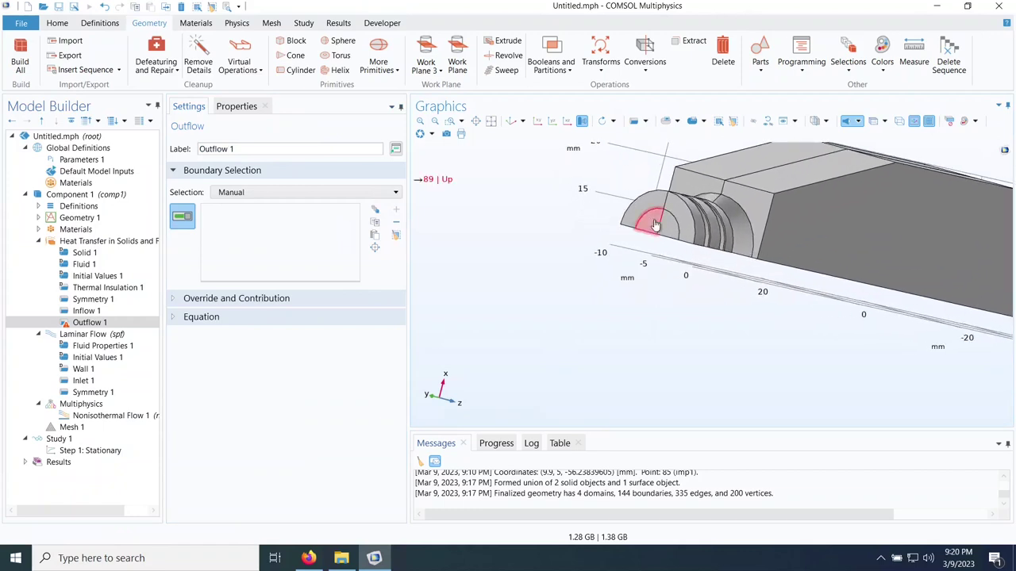
click(655, 224)
click(670, 231)
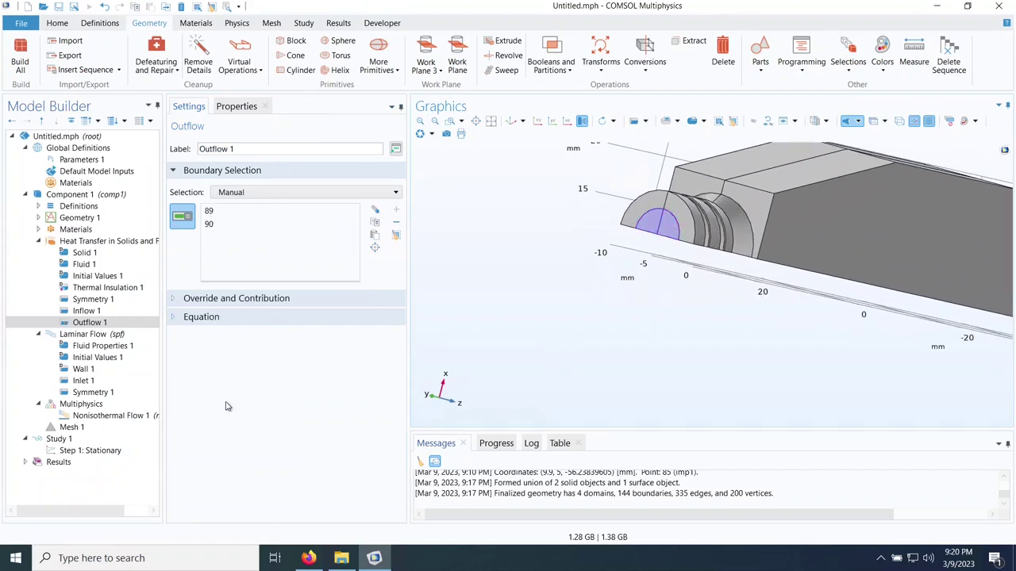
Step: Add an Outlet condition to Laminar Flow on channel end faces 89 and 90, keeping the pressure at 0 Pa
click(58, 337)
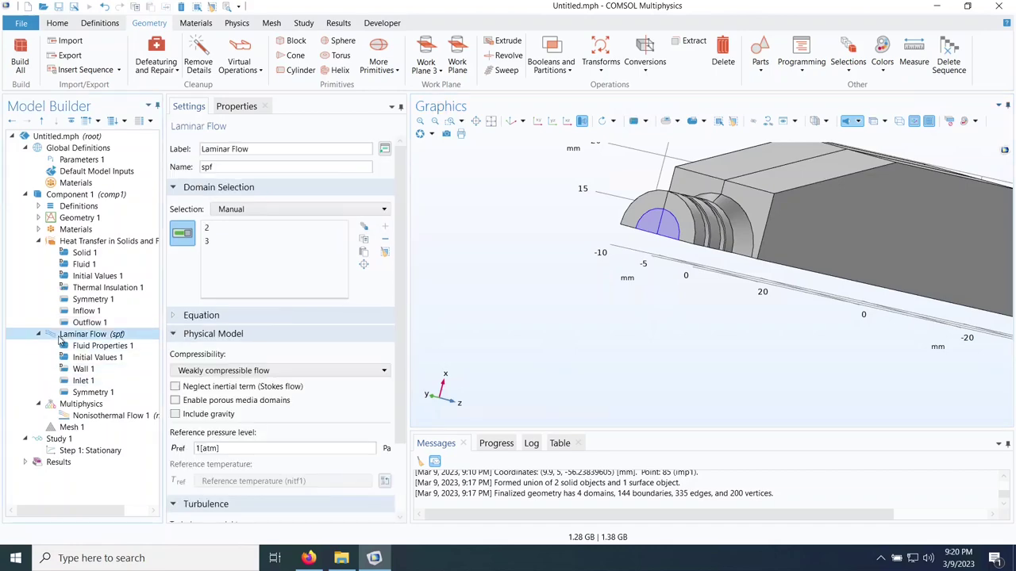
right_click(59, 338)
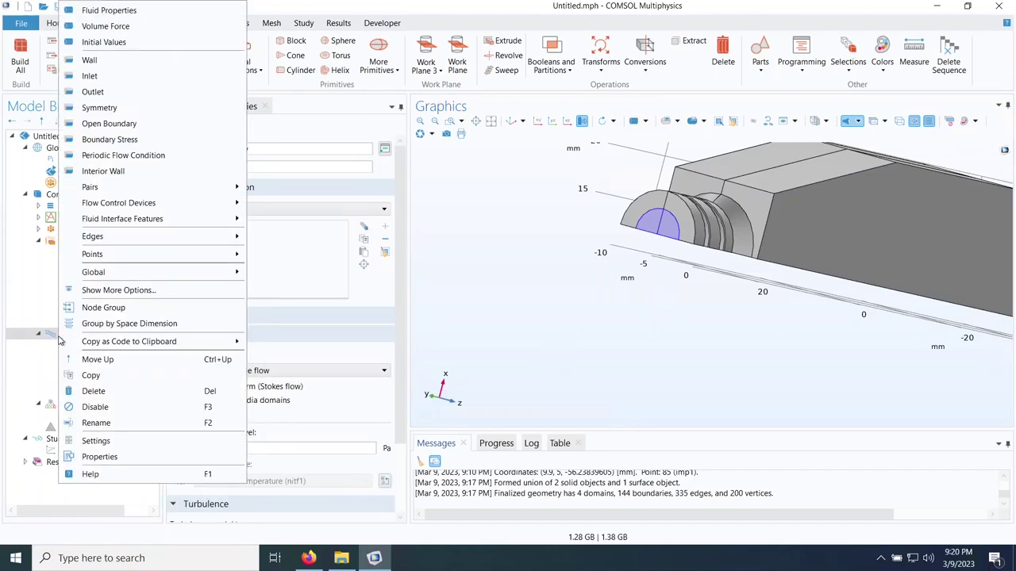
click(93, 91)
click(667, 226)
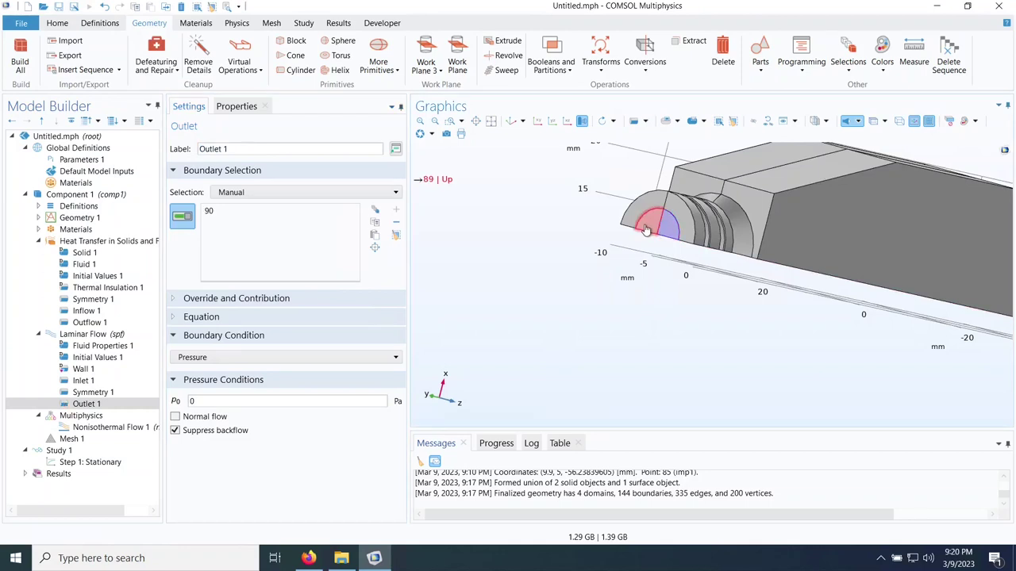
click(647, 228)
click(201, 402)
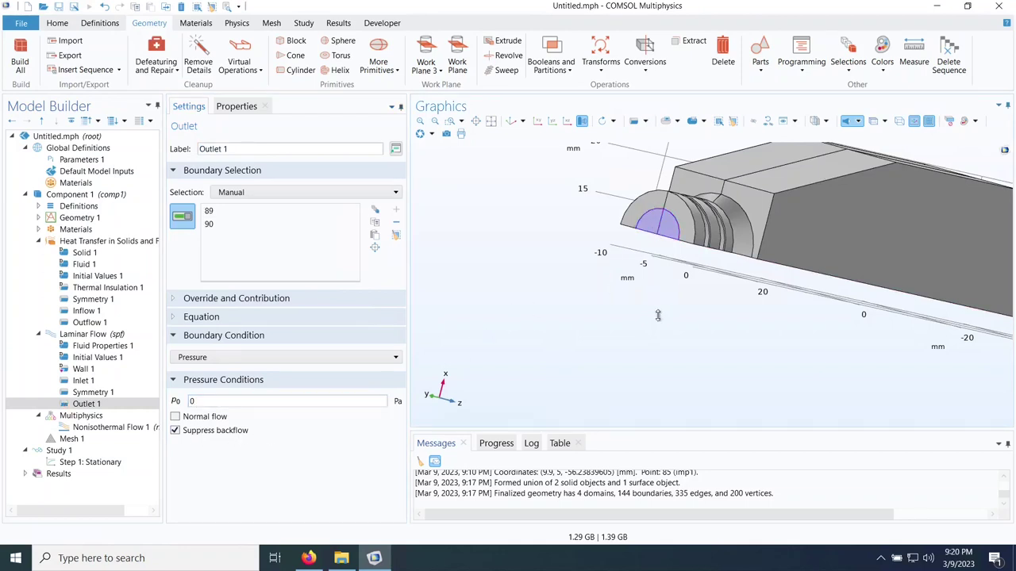
Step: Add a Heat Flux condition to Heat Transfer in Solids and Fluids on the large flat face, boundary 50, with a heat rate of 40 W
scroll(658, 316, down, 3)
key(Right)
key(Right)
key(Right)
key(Right)
key(Right)
key(Right)
key(Right)
key(Right)
key(Right)
key(Right)
key(Right)
key(Right)
key(Right)
key(Right)
key(Right)
key(Right)
key(Right)
key(Right)
key(Right)
key(Right)
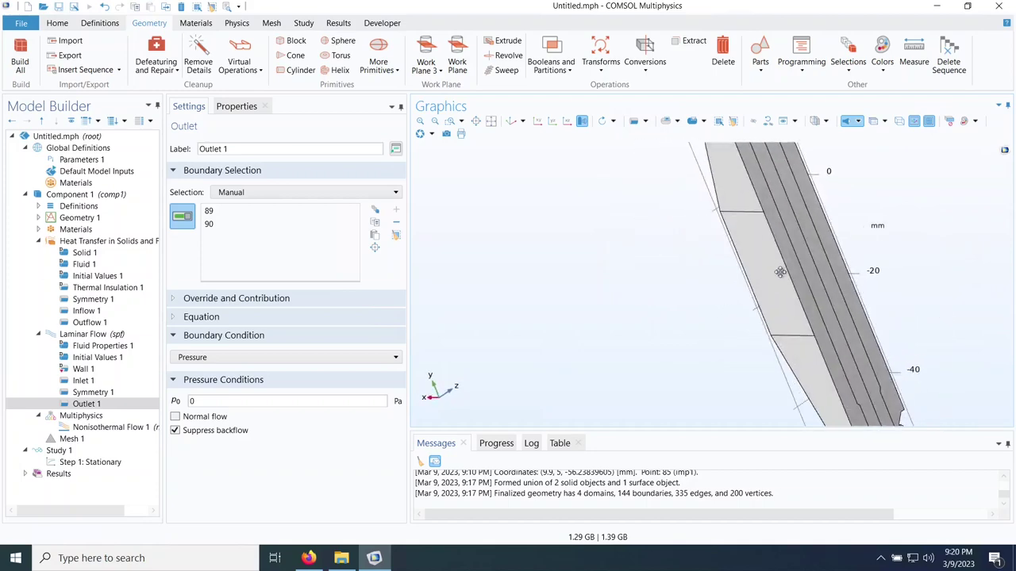
key(Down)
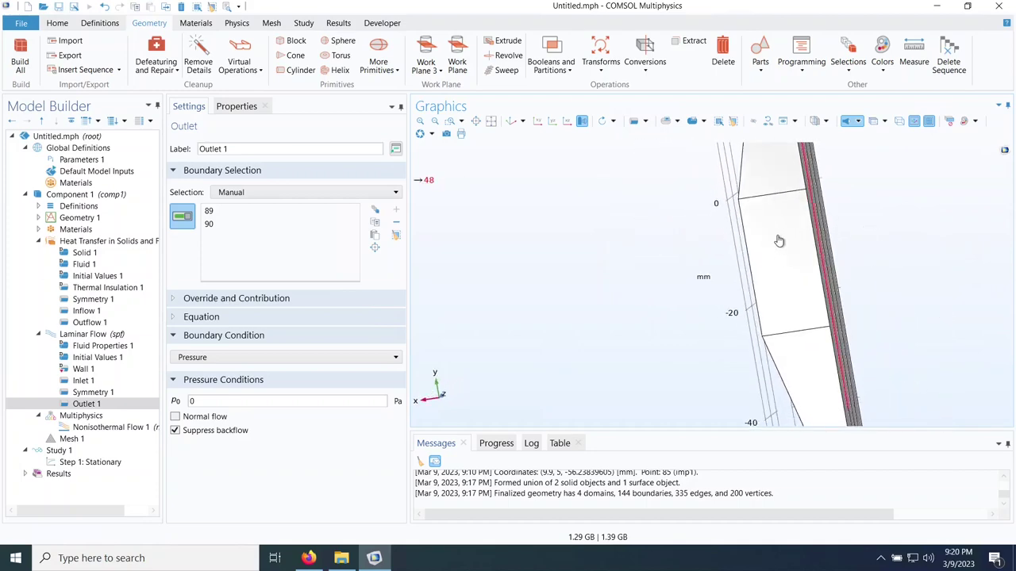
click(77, 242)
right_click(77, 242)
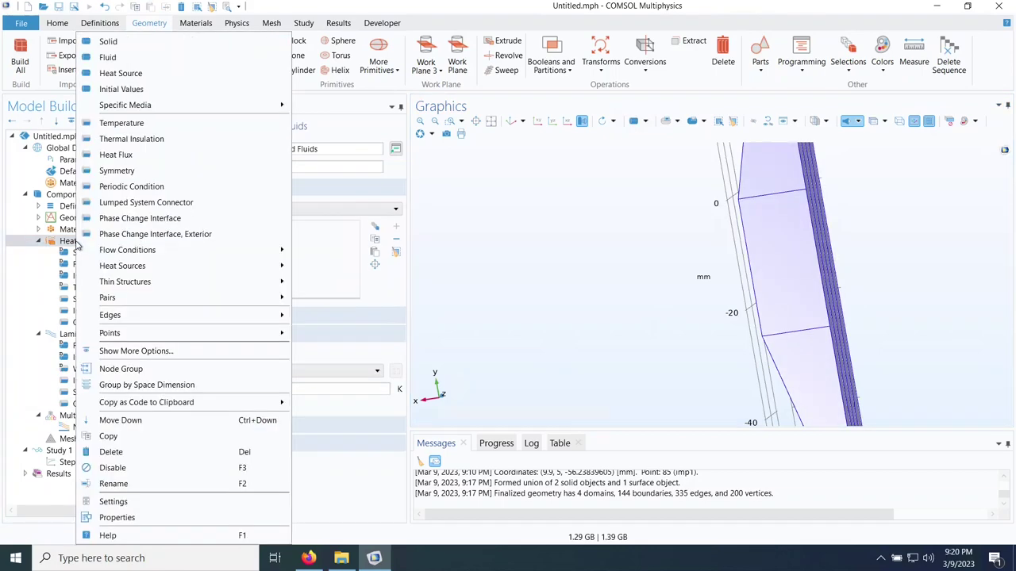
click(115, 156)
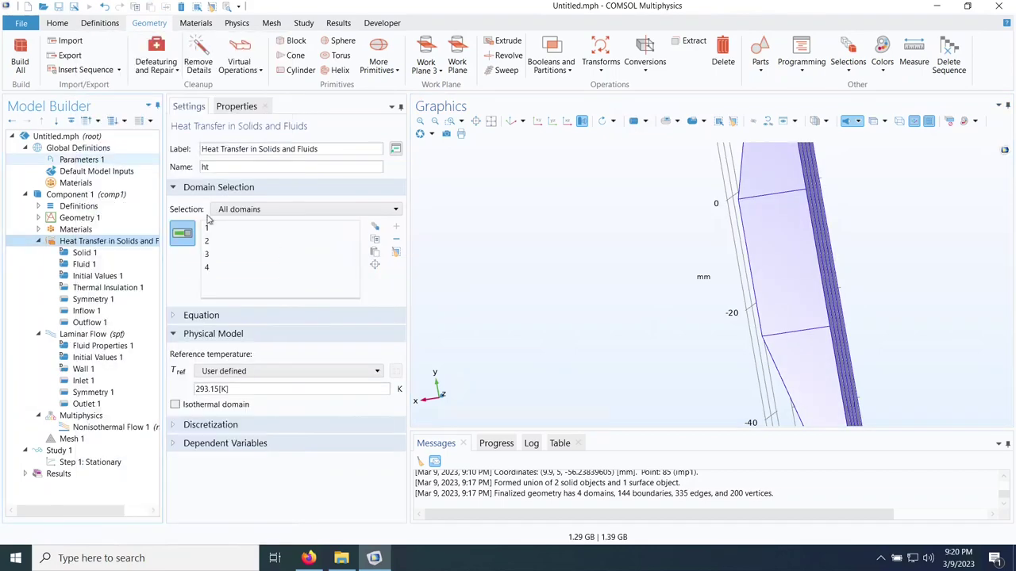
click(251, 432)
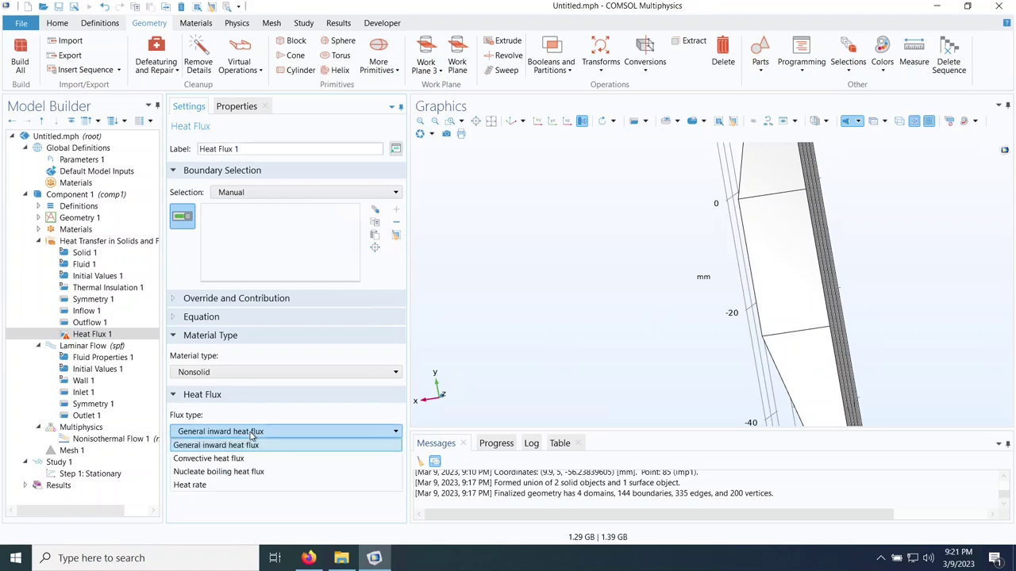
click(232, 484)
click(227, 450)
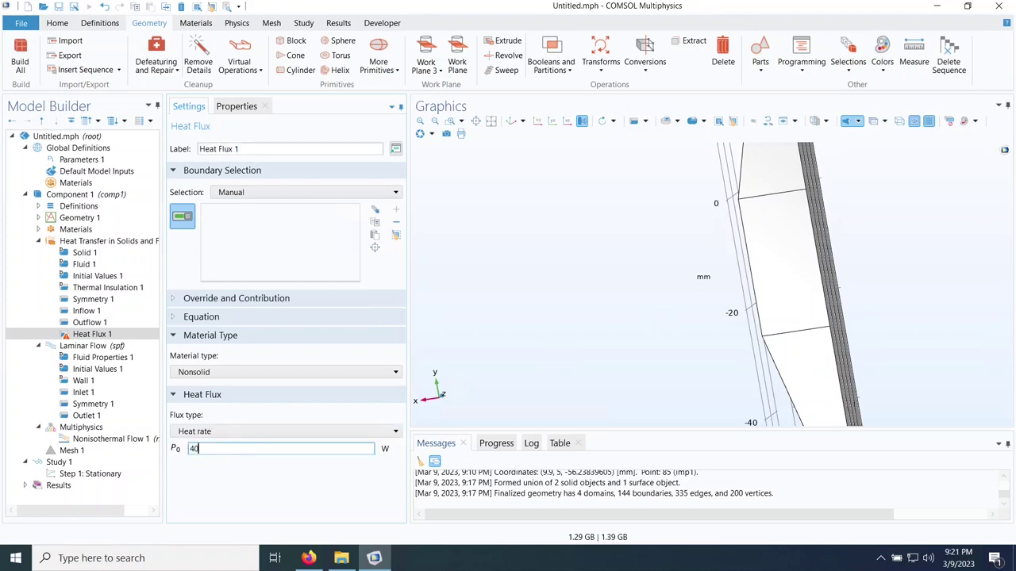
click(784, 260)
Step: Collapse the Heat Transfer in Solids and Fluids and Laminar Flow nodes in the model tree
drag(659, 287, 543, 262)
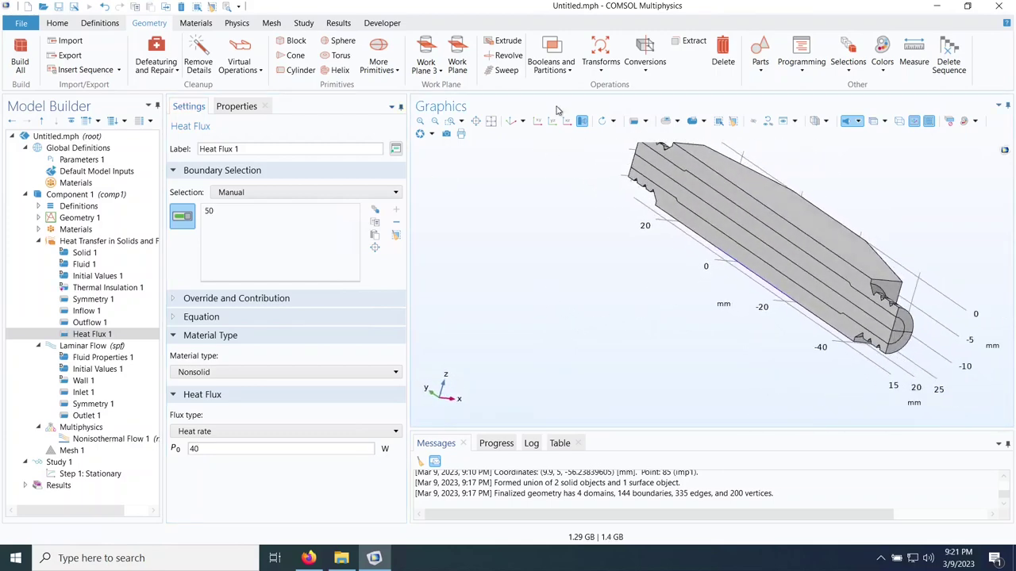
click(511, 121)
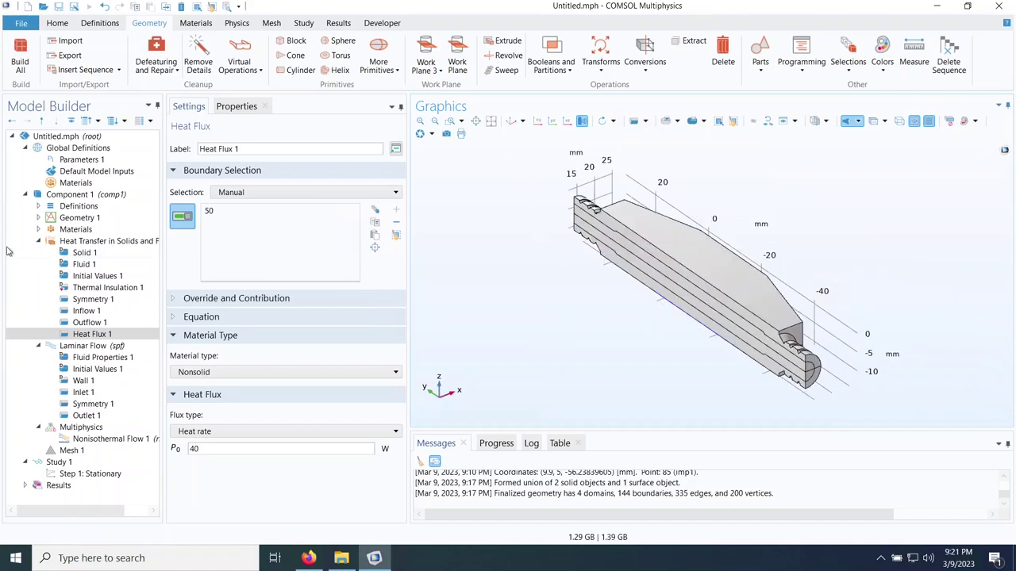
click(38, 241)
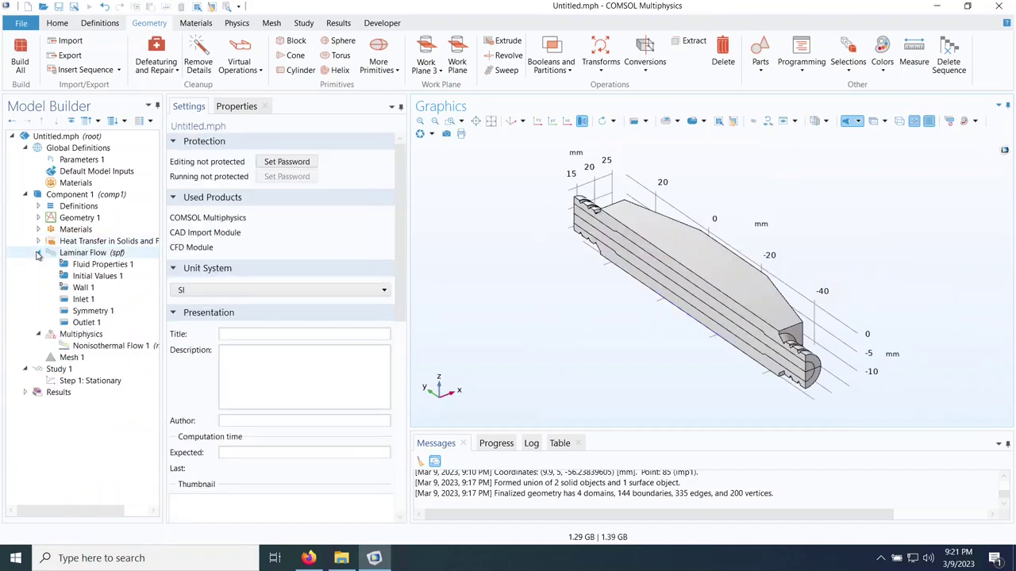
click(38, 253)
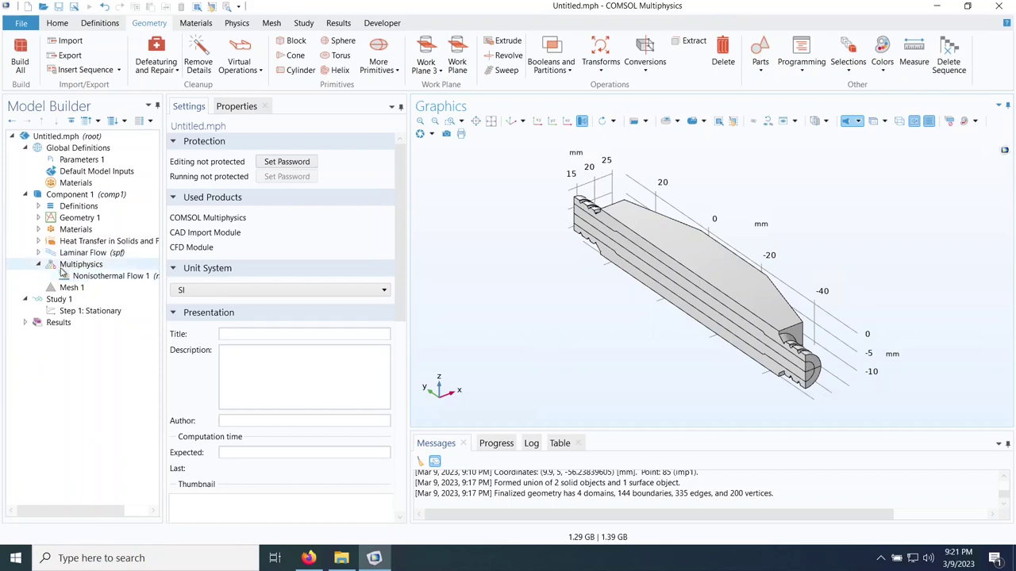
Step: Inspect the domain selection and coupled interfaces of the Nonisothermal Flow 1 coupling in wireframe display
click(79, 277)
click(899, 120)
drag(911, 252, 933, 259)
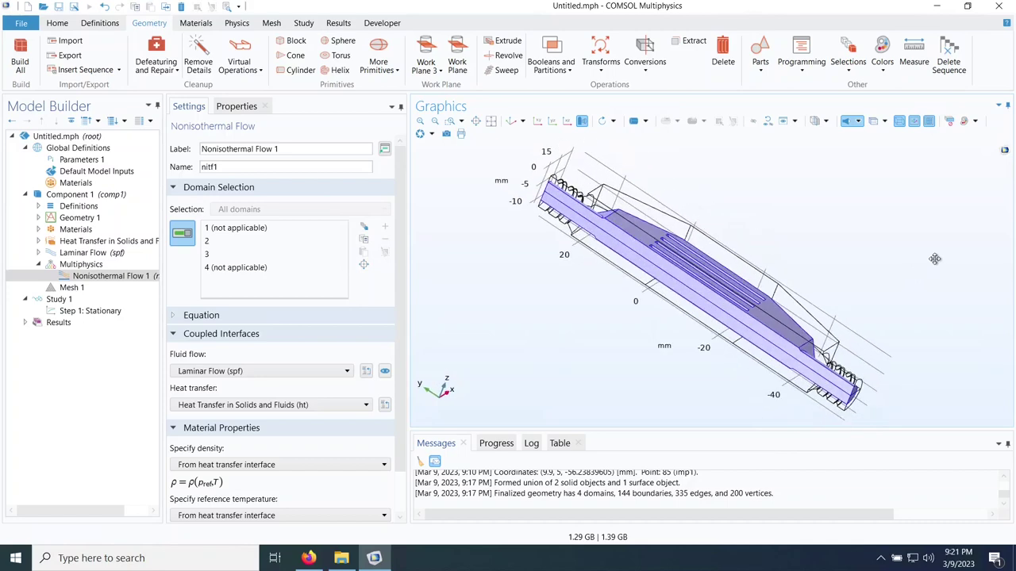
click(899, 121)
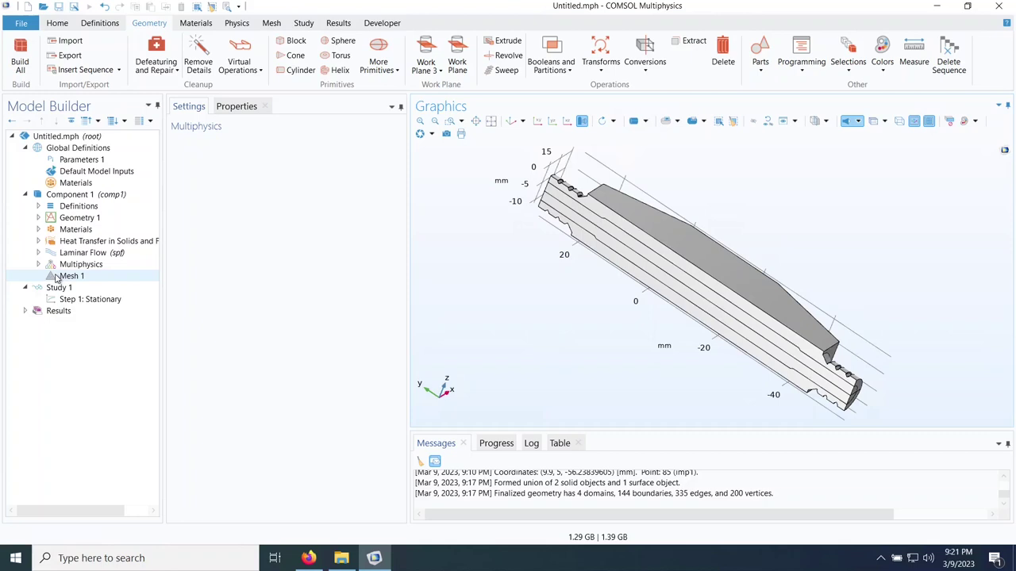
Step: Set the element size of the physics-controlled mesh to Coarse and build the mesh
click(57, 277)
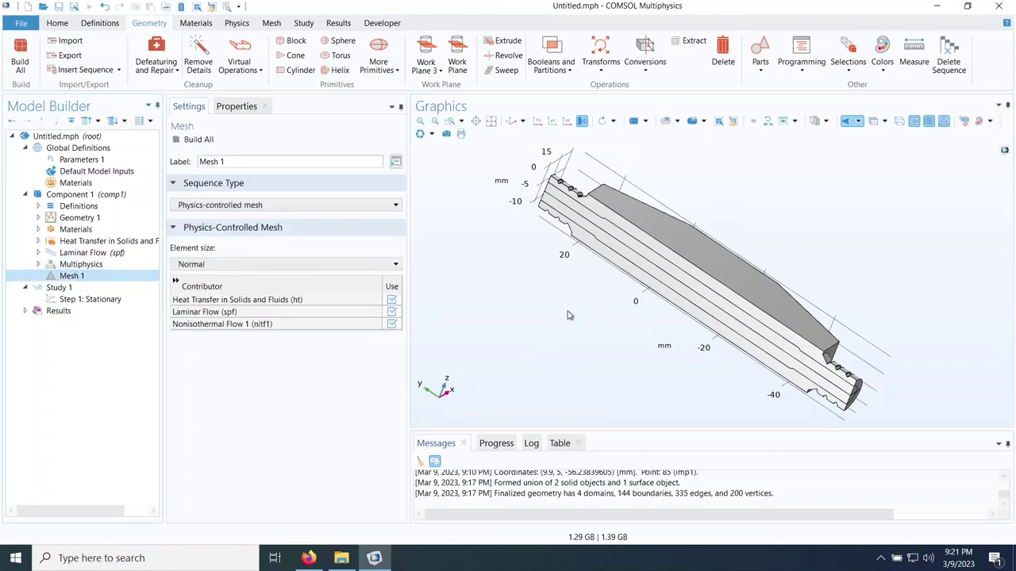
click(220, 265)
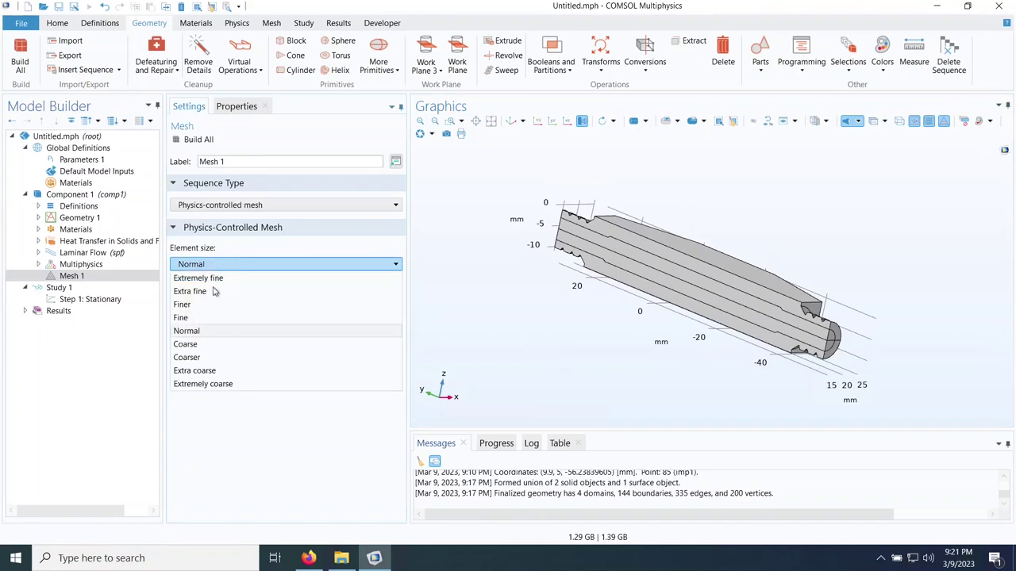
click(203, 346)
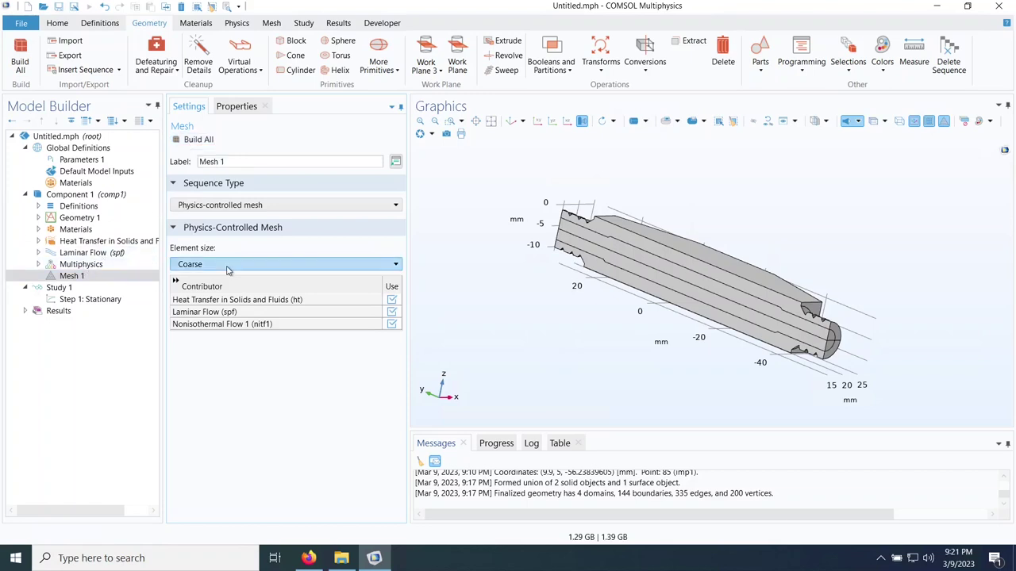
click(192, 140)
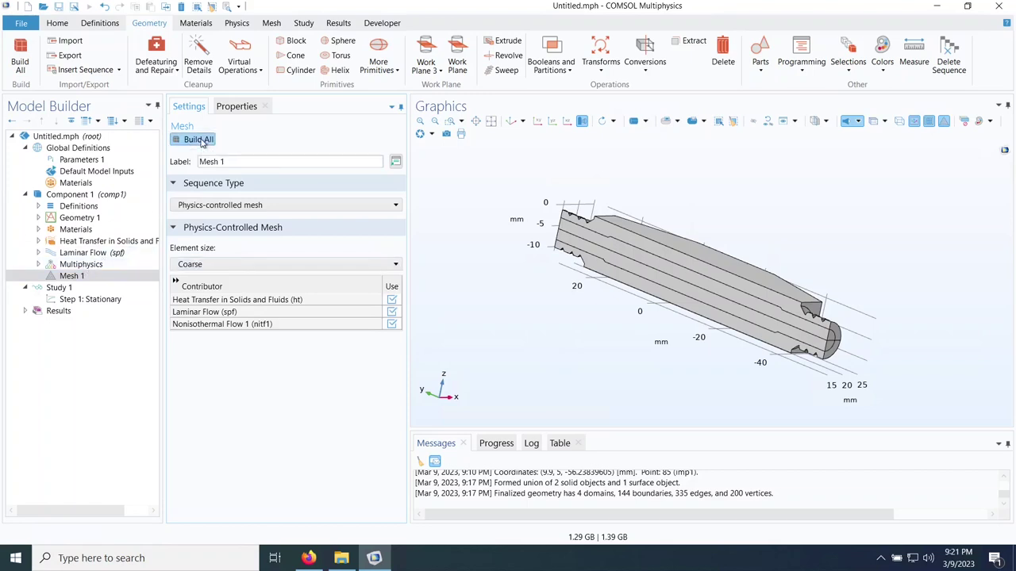
Step: Examine the mesh build message, the mesh's Information 2 node and the mesh's element size setting
drag(657, 432, 650, 365)
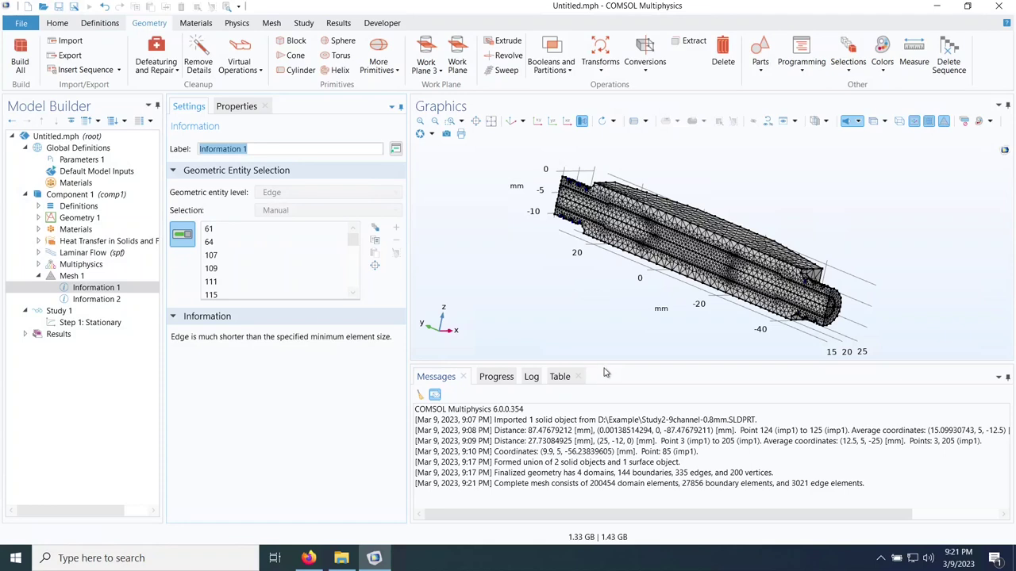
drag(613, 362, 614, 442)
click(80, 301)
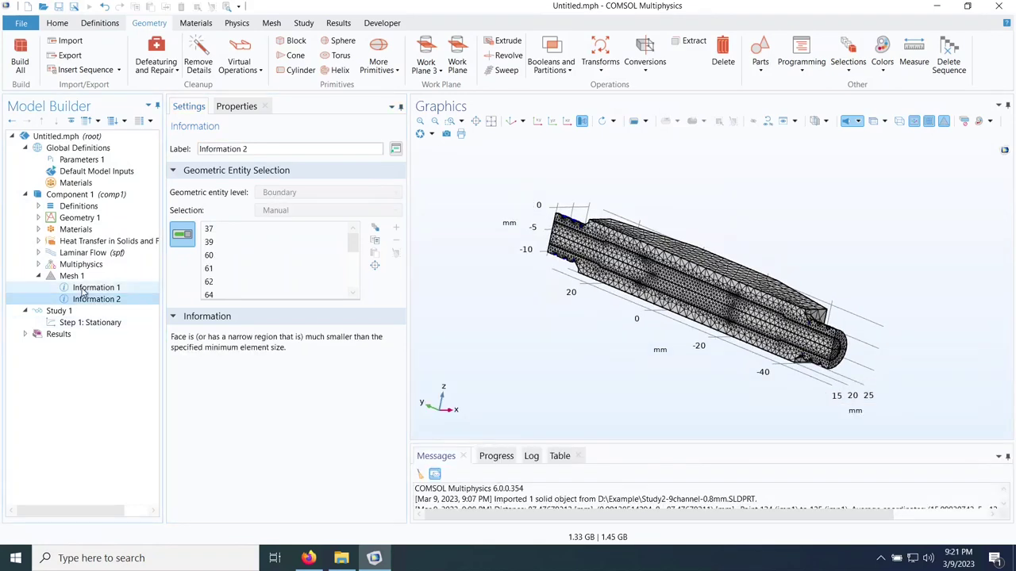
click(72, 276)
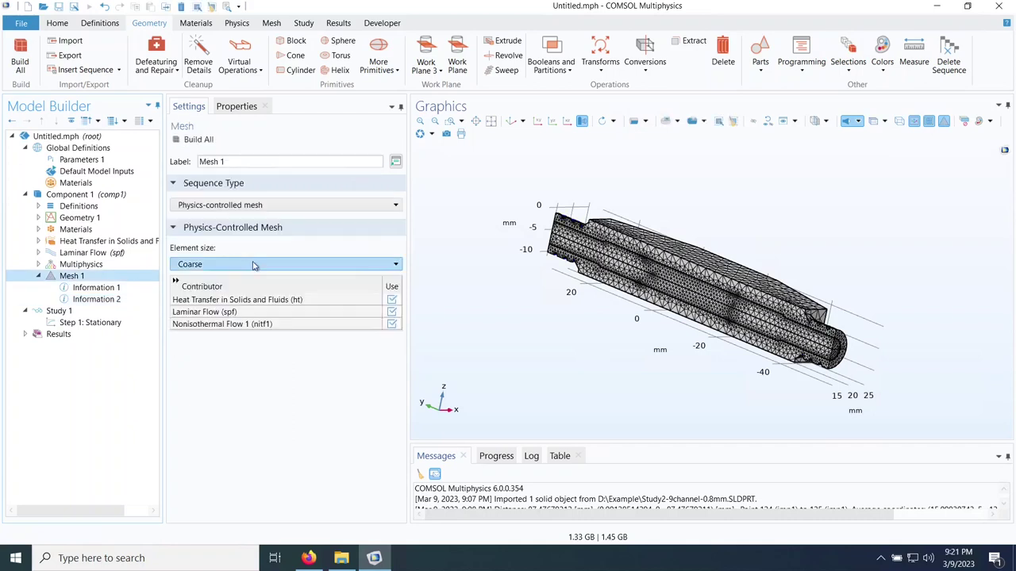
click(203, 268)
click(627, 362)
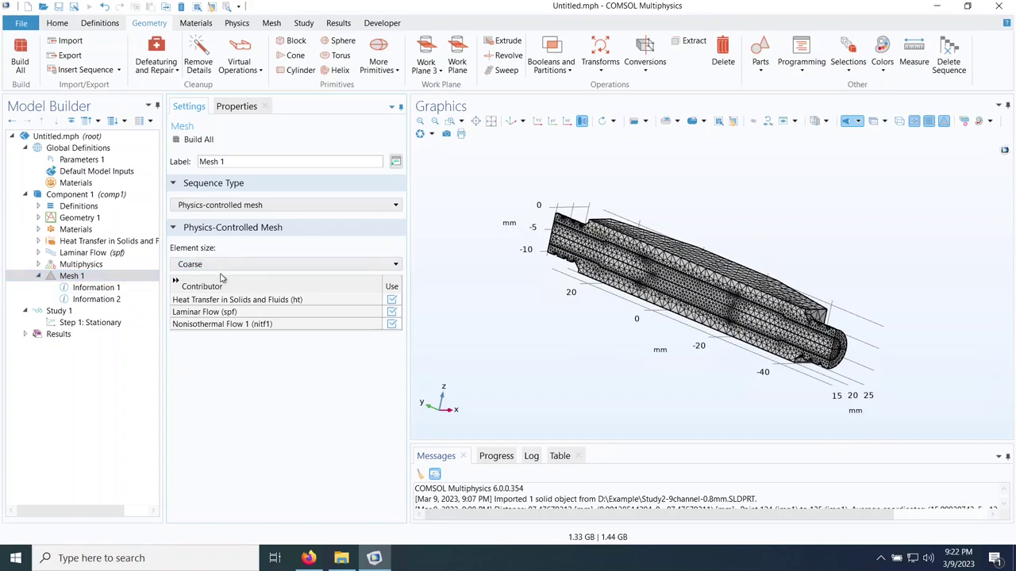
Step: Compute Study 1, following the solver progress and checking the study's computation time
click(40, 277)
click(55, 288)
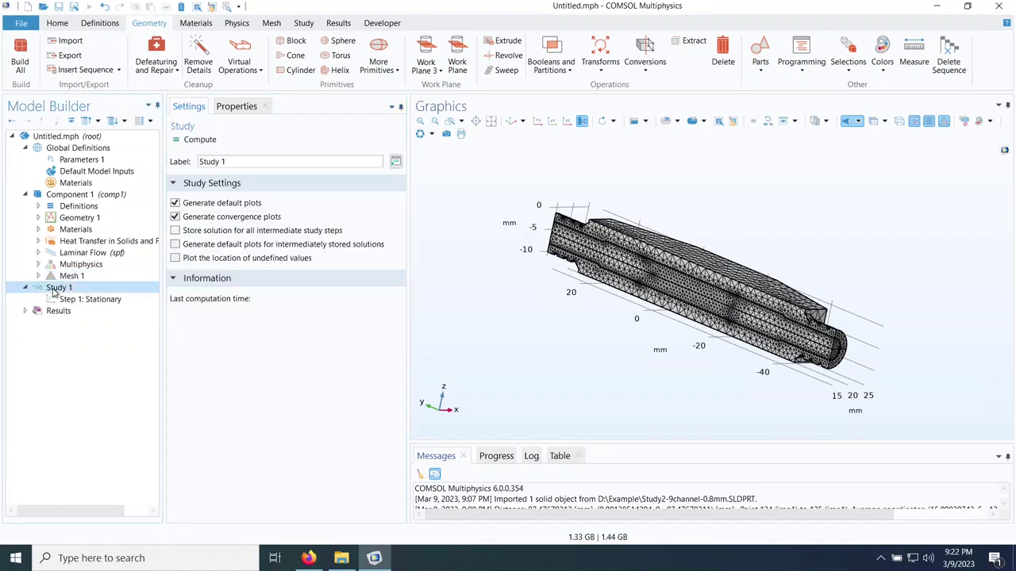
click(200, 140)
drag(658, 441, 637, 366)
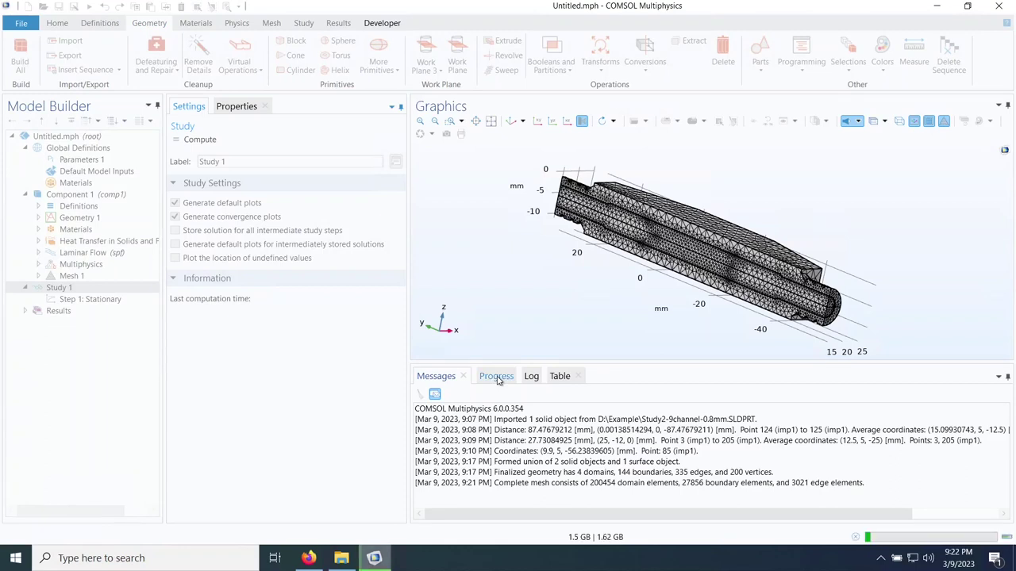
click(498, 378)
click(454, 377)
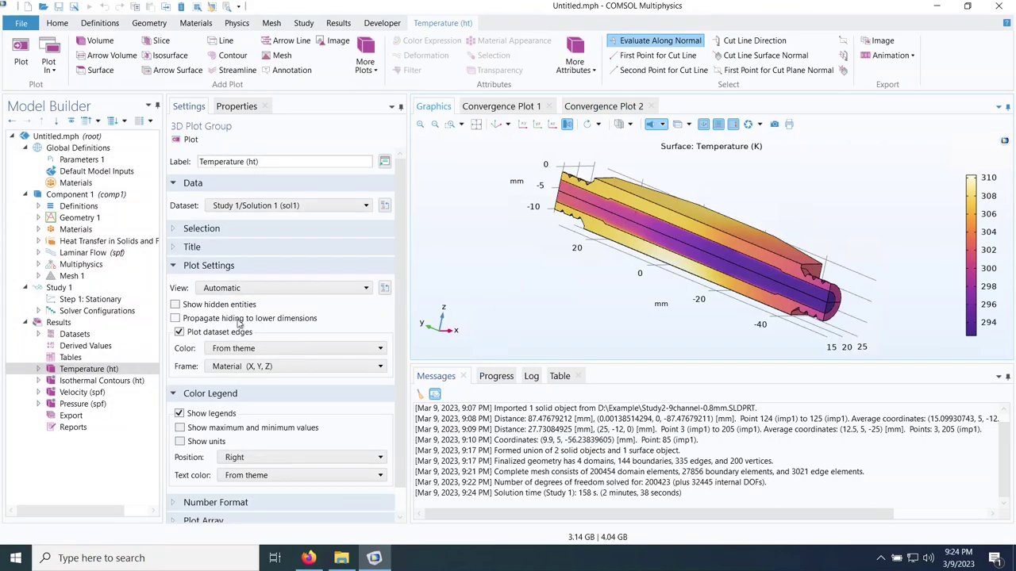
click(57, 288)
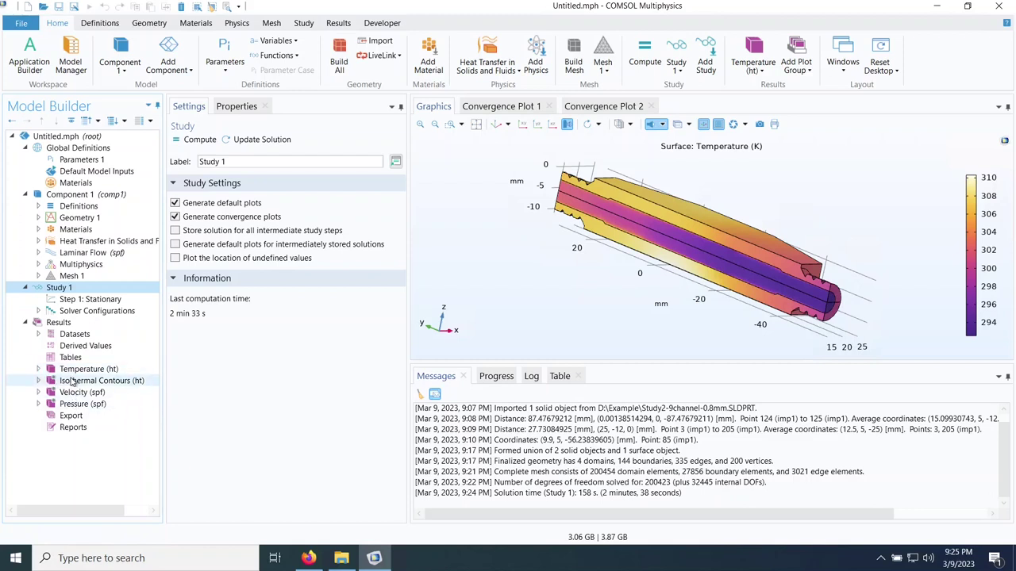
Step: Delete the Isothermal Contours, Velocity and Pressure plot groups from the results
click(71, 381)
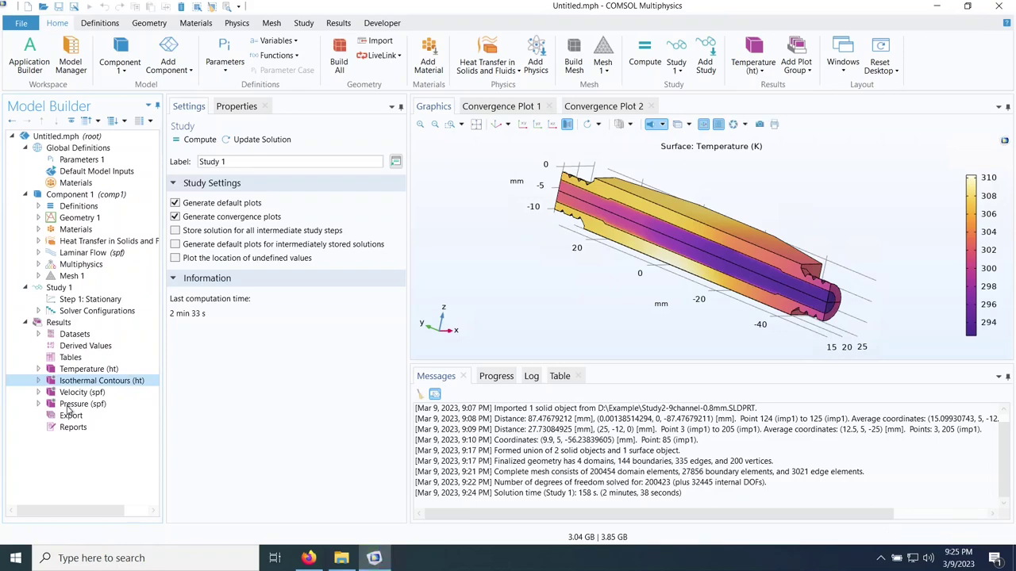
shift+click(69, 406)
right_click(69, 409)
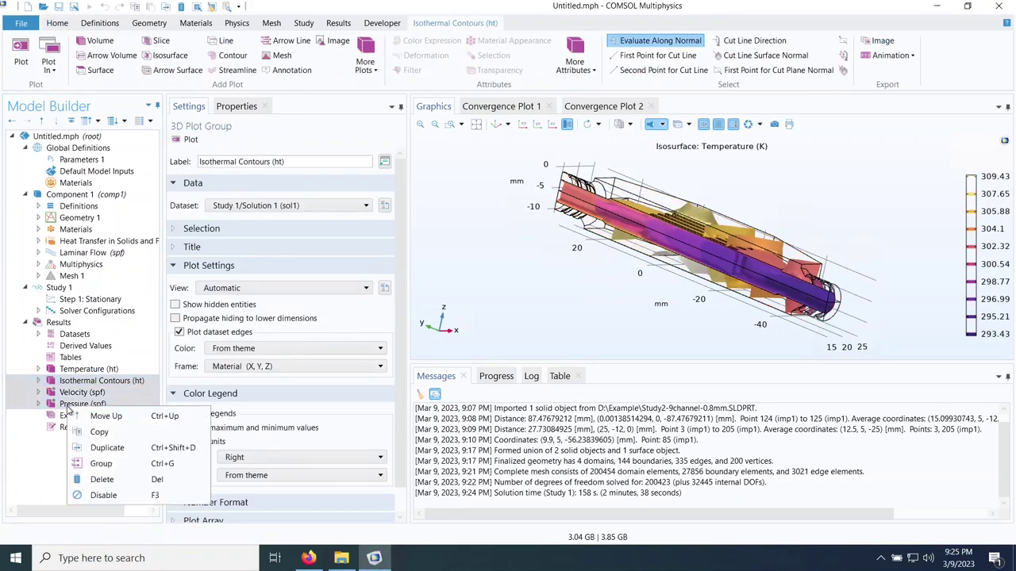
click(97, 479)
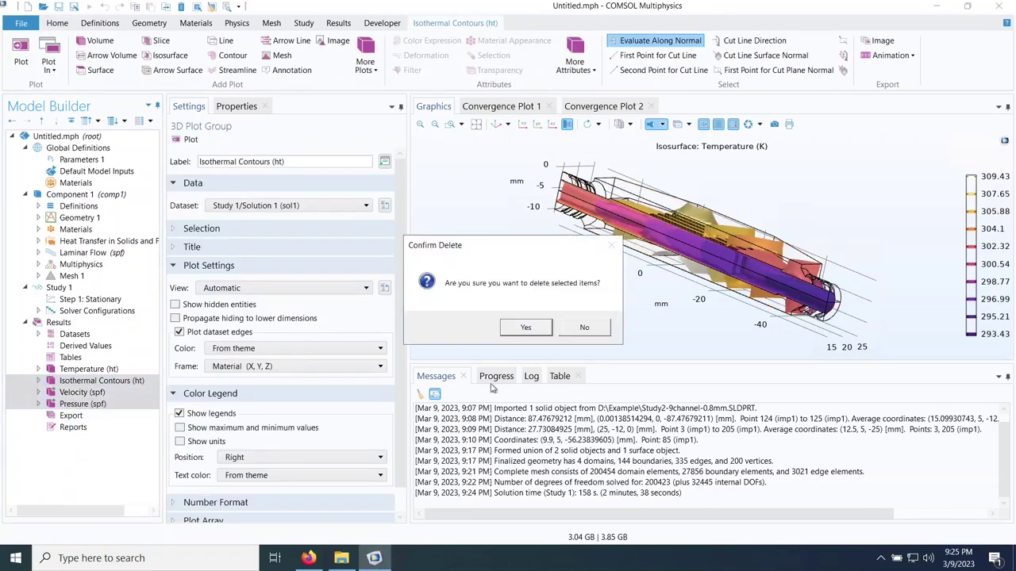
click(547, 328)
Step: Change the color table of the Temperature plot's surface to RainbowClassic and enlarge the plot area
click(79, 371)
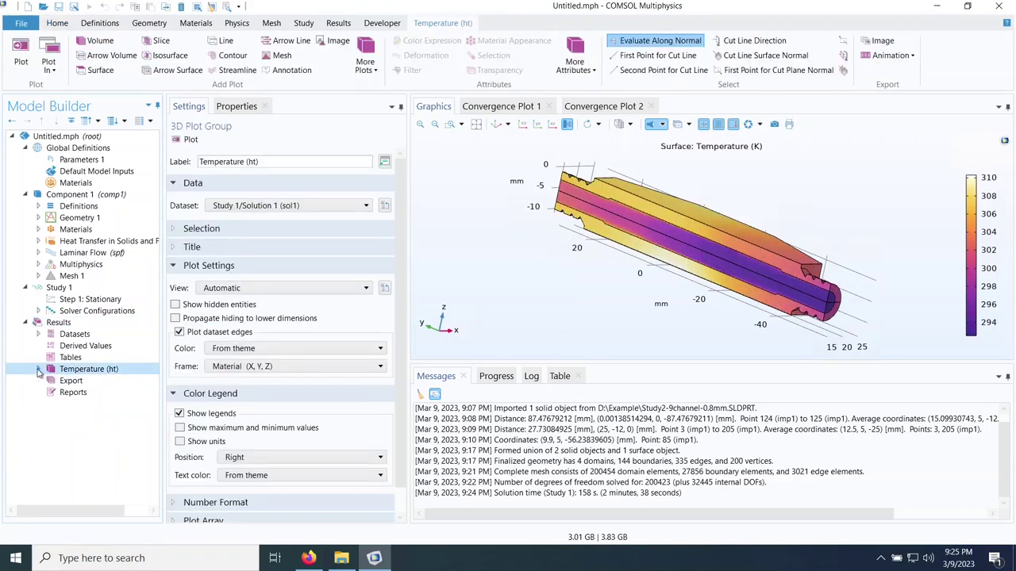
click(38, 369)
click(121, 382)
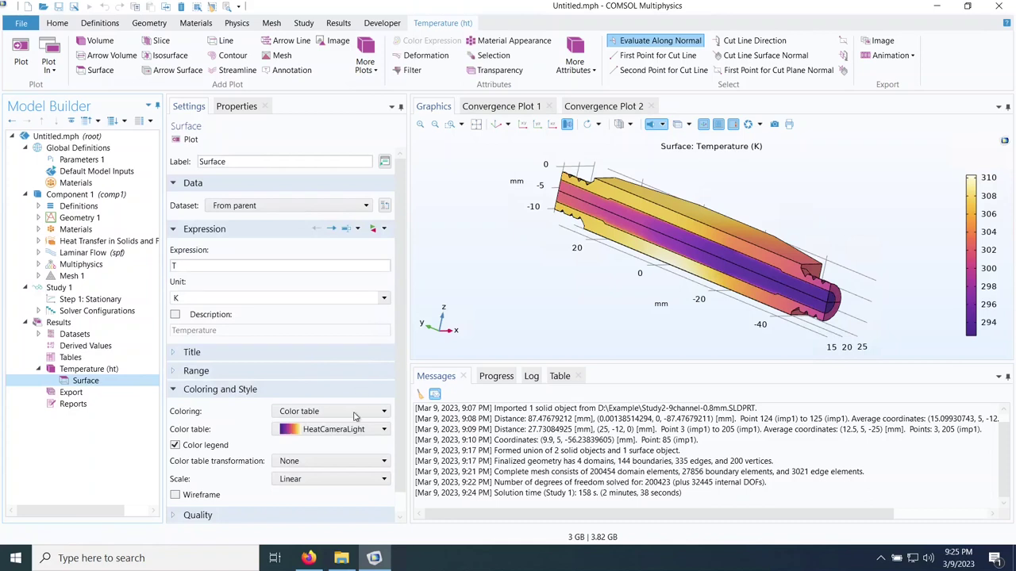
click(323, 429)
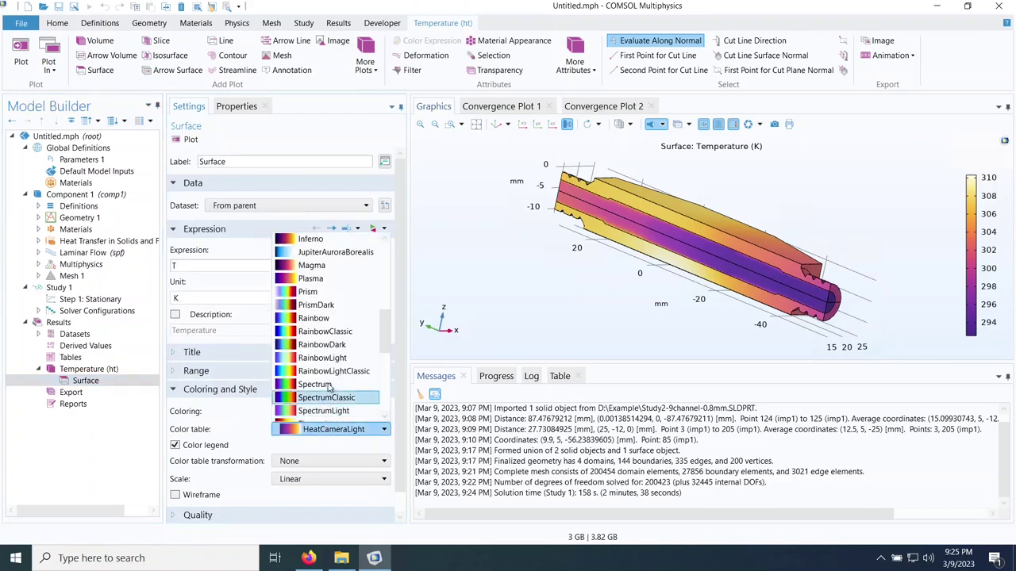
click(338, 334)
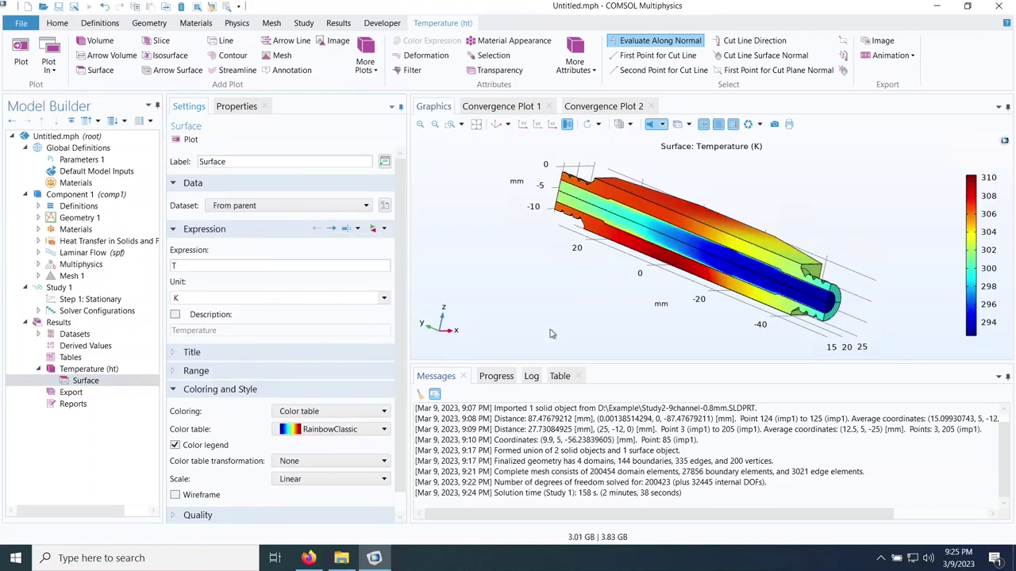
drag(598, 363, 599, 448)
drag(589, 363, 584, 373)
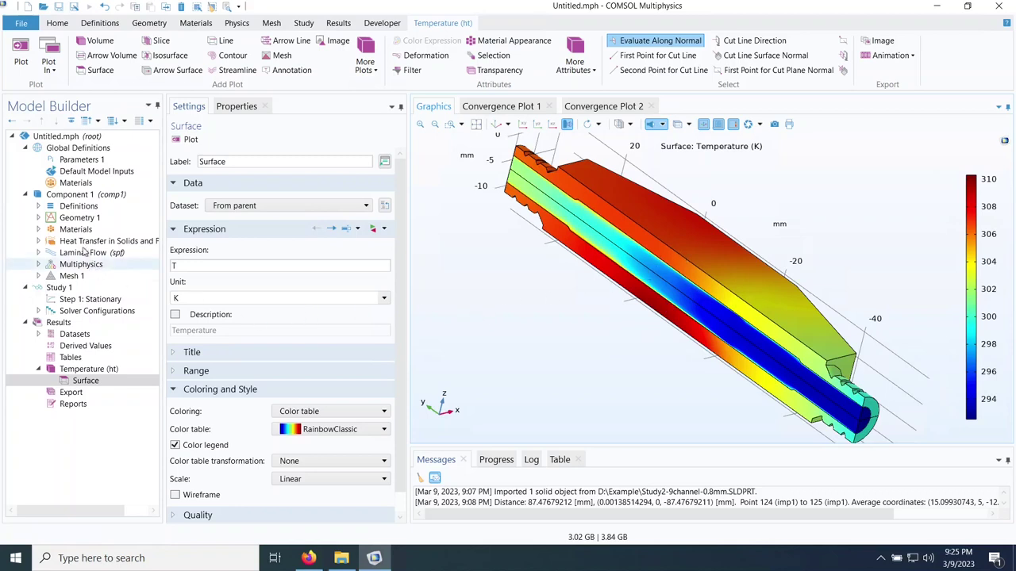
Step: Hide the upper solid, domain 4, in the geometry view so the internal channels are exposed
click(79, 219)
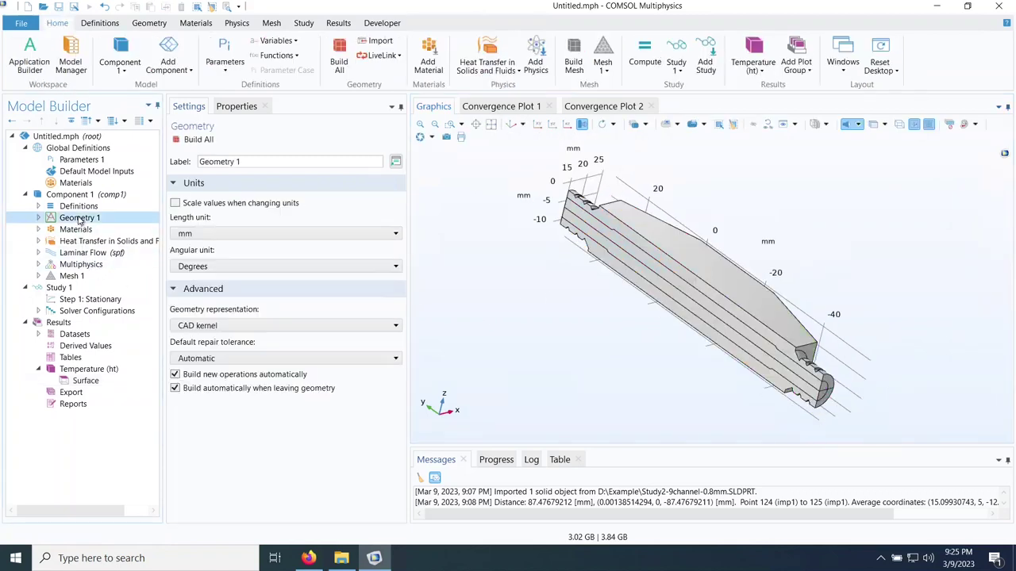
click(754, 125)
click(645, 126)
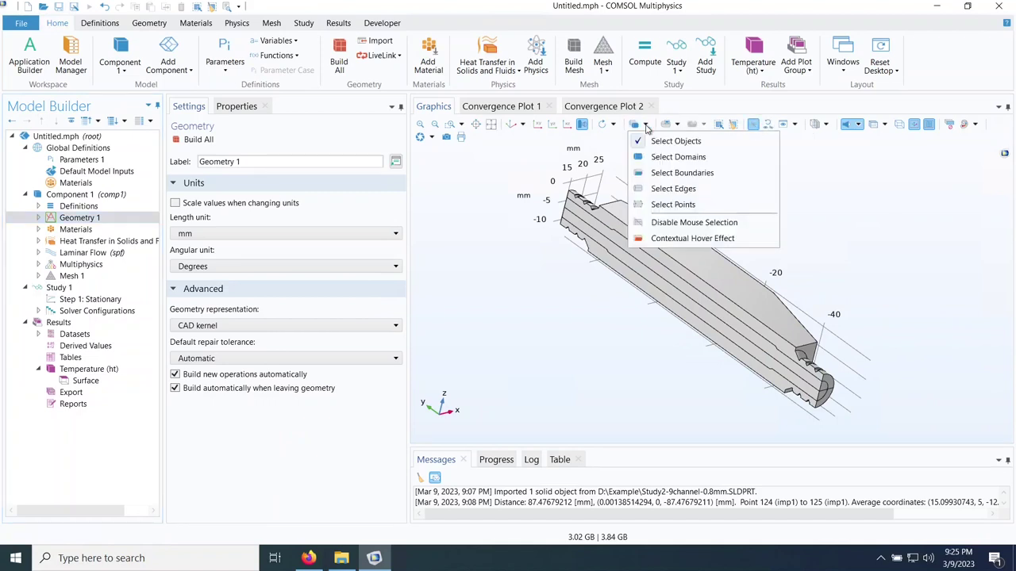
click(682, 154)
click(768, 128)
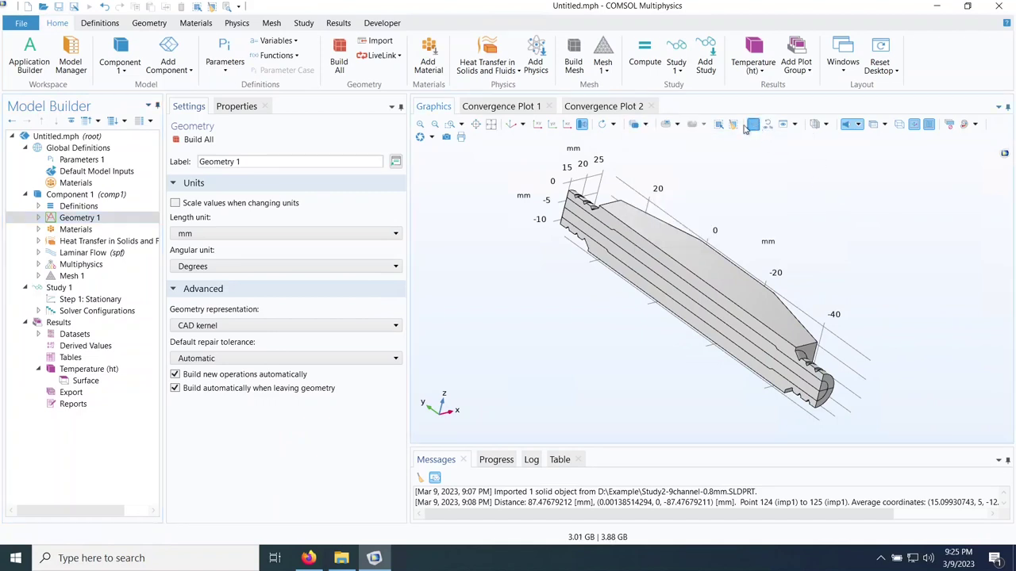
click(647, 127)
click(687, 156)
click(754, 127)
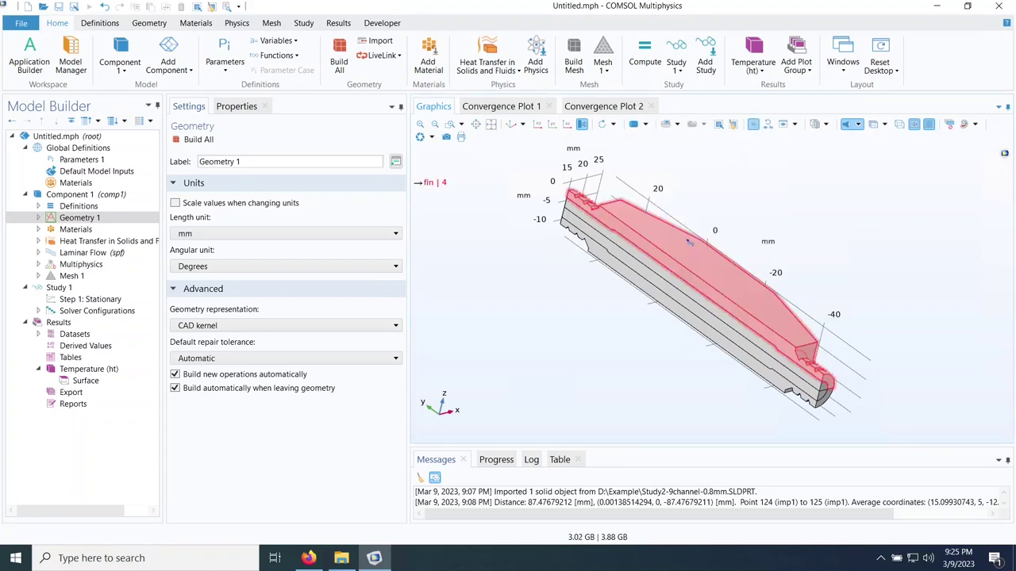
click(680, 260)
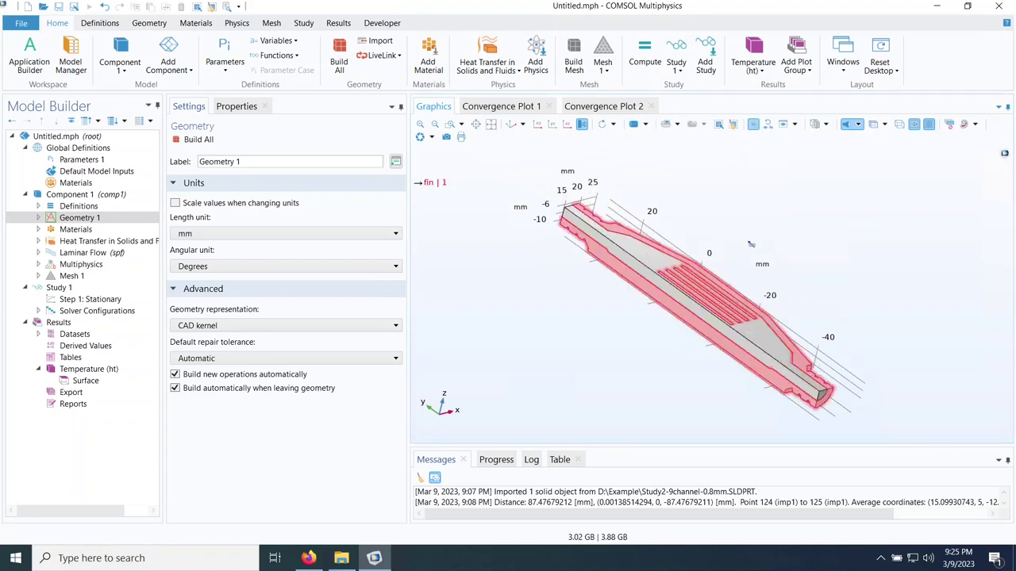
click(754, 127)
Step: Add a Surface dataset from Study 1/Solution 1 with all displayed boundaries of the lower part selected, and label it "bottom half"
click(38, 334)
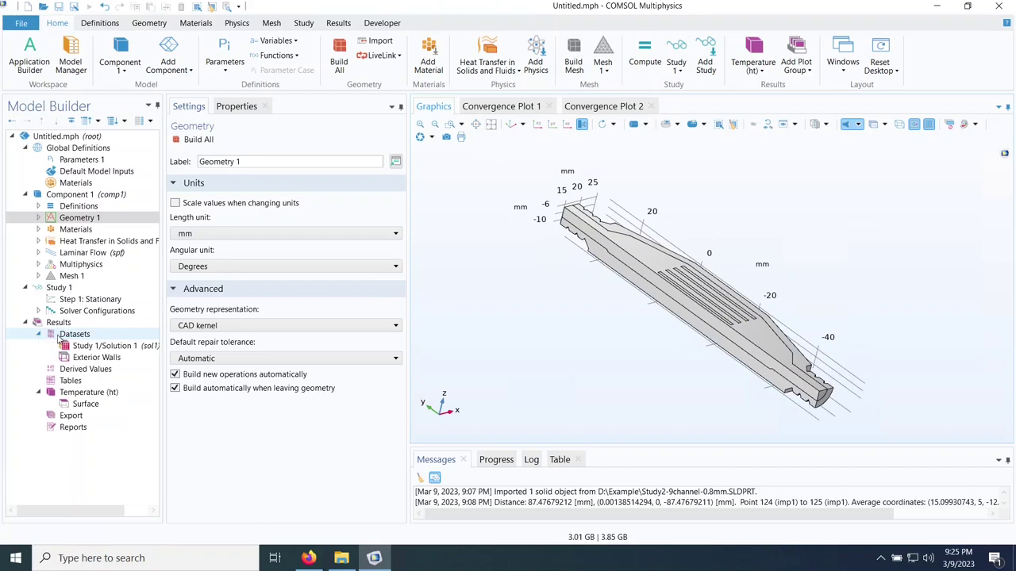
click(69, 340)
right_click(69, 340)
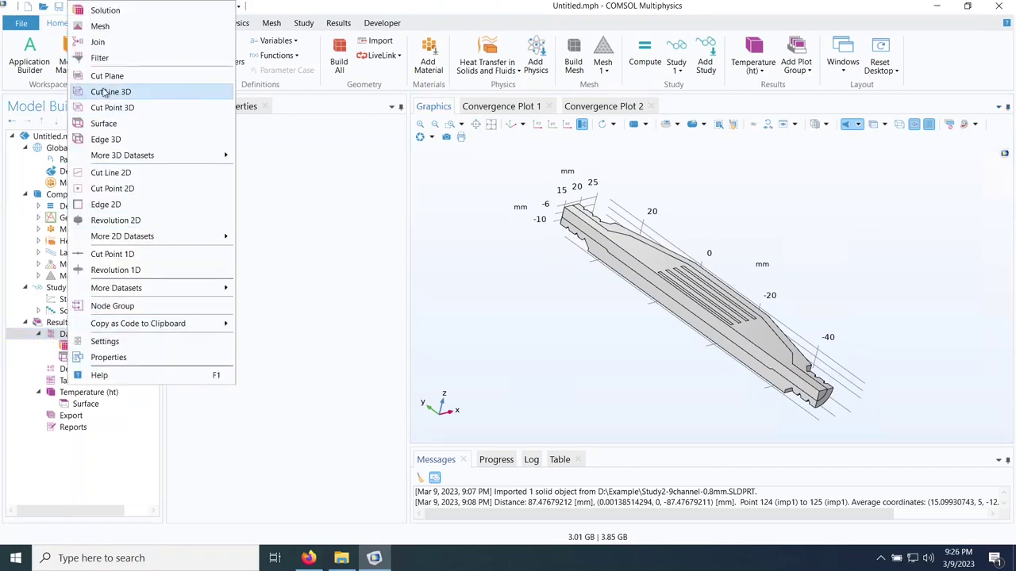
click(103, 125)
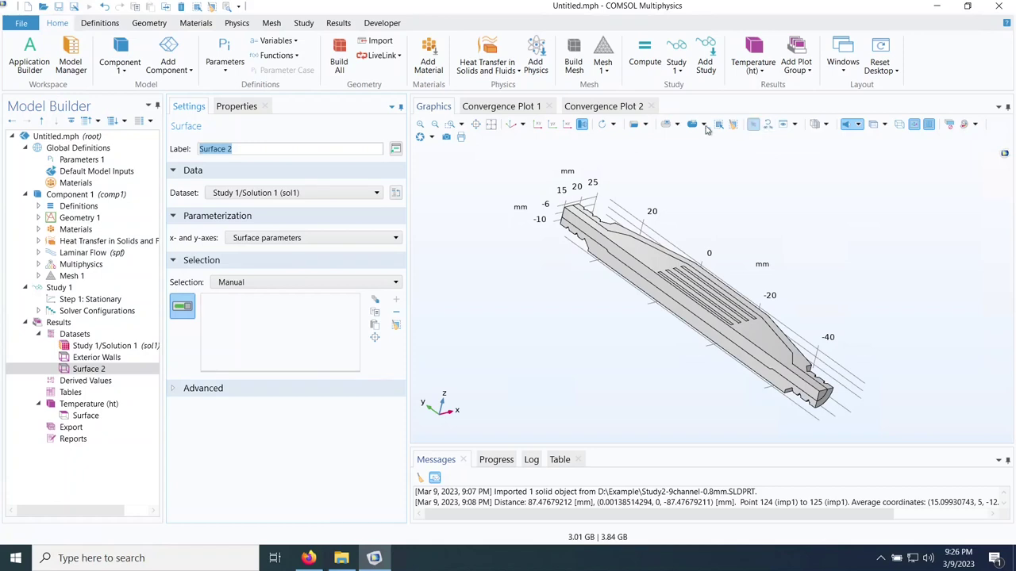
click(670, 124)
drag(510, 172, 890, 438)
click(254, 149)
key(ctrl+a)
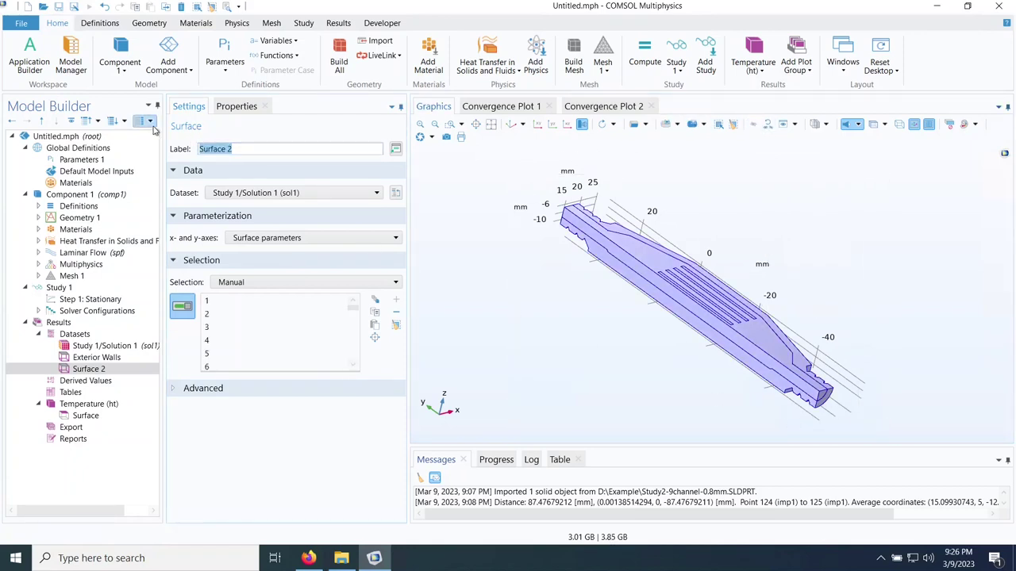
text(bottom half)
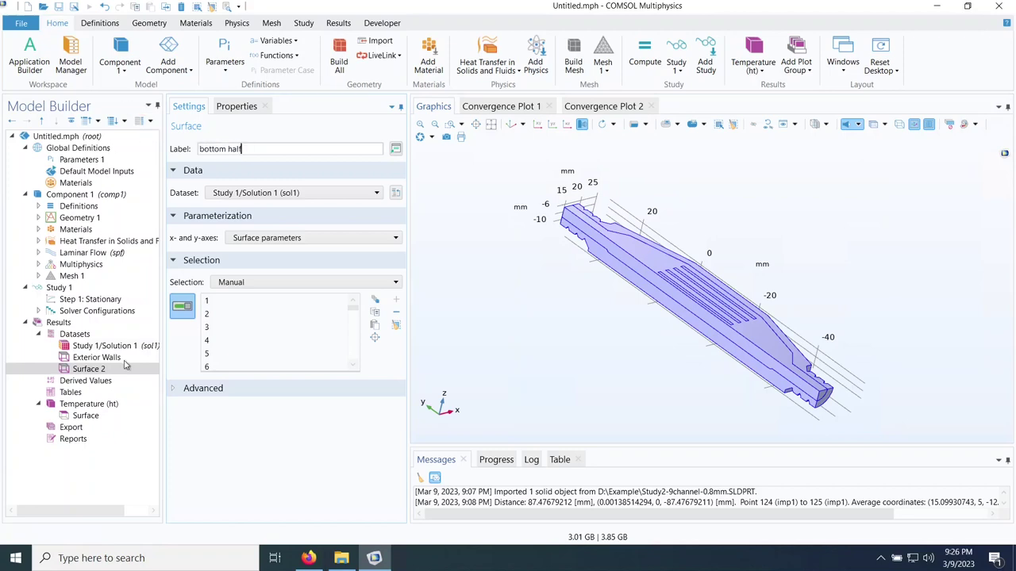
click(99, 358)
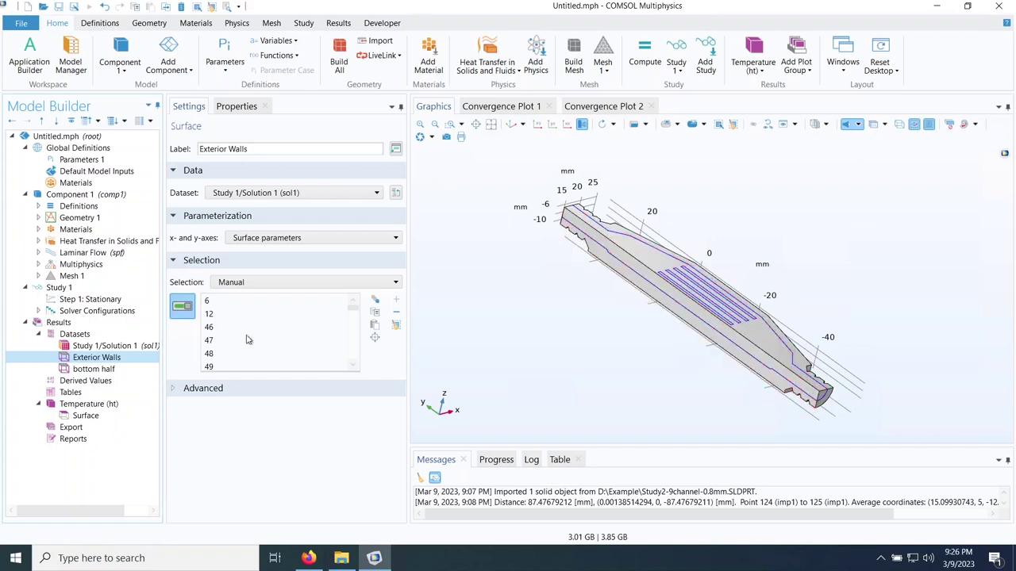
Step: Add a Mirror 3D dataset based on the "bottom half" dataset with yz-planes as the mirror plane, and plot it
click(79, 338)
right_click(79, 338)
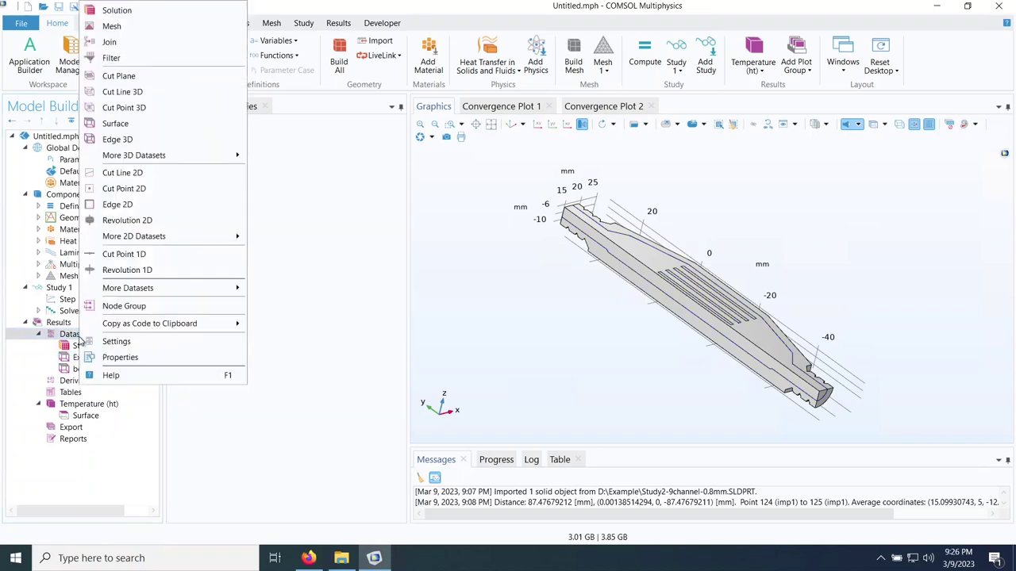
mouse_move(150, 160)
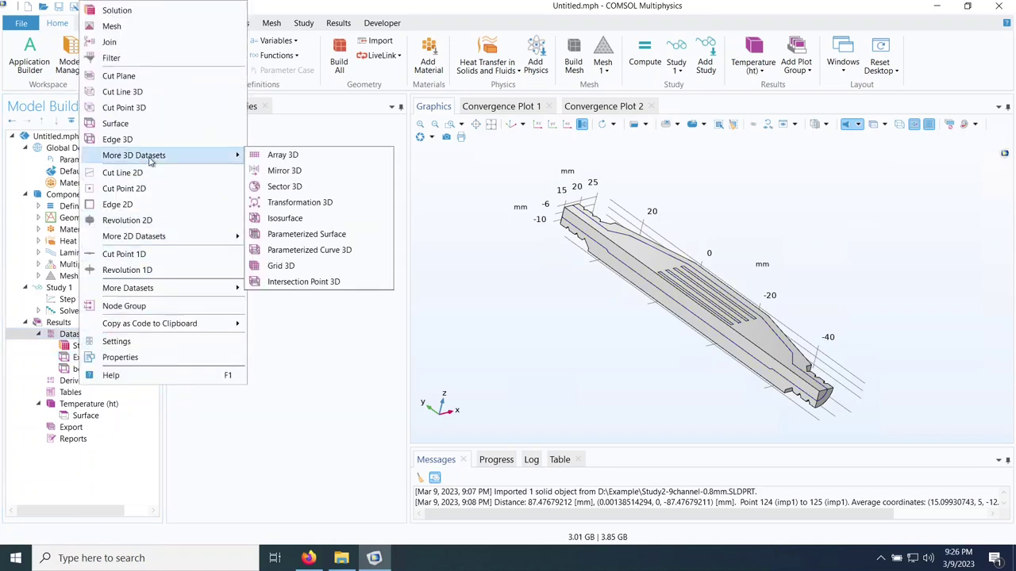
click(293, 172)
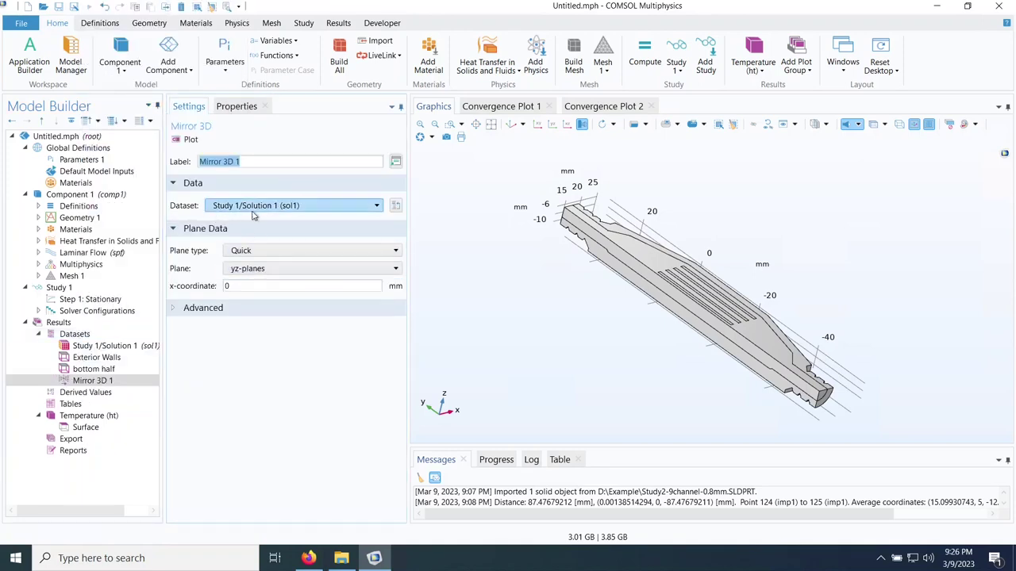
click(254, 207)
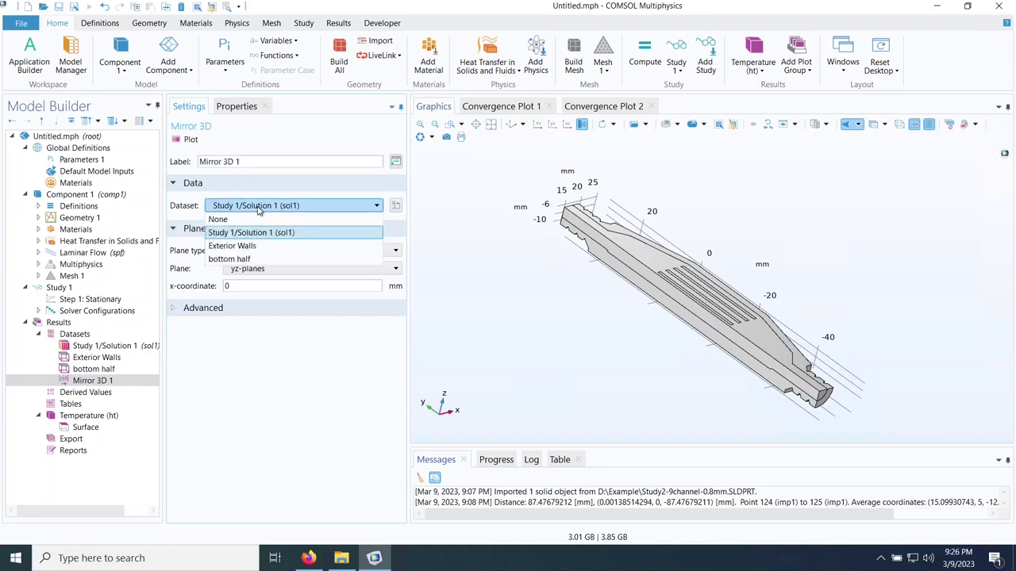
click(240, 260)
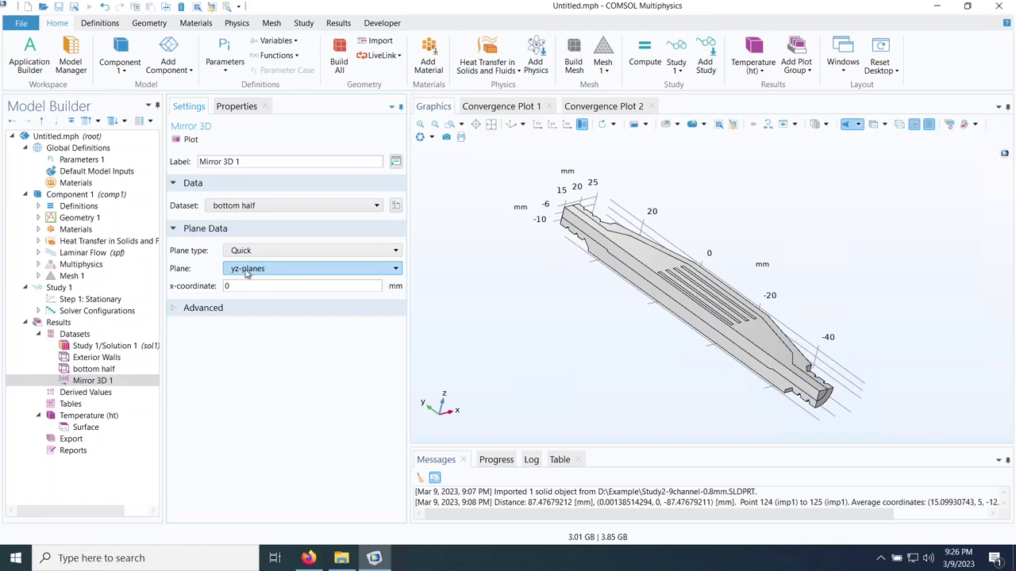
click(189, 139)
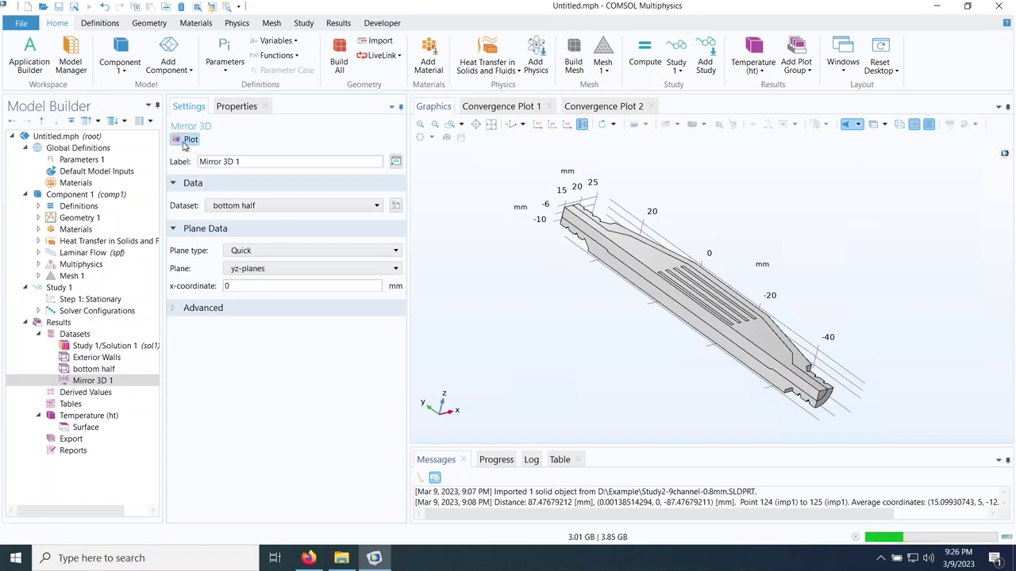
mouse_move(788, 339)
mouse_down()
mouse_move(797, 350)
mouse_move(789, 343)
mouse_up()
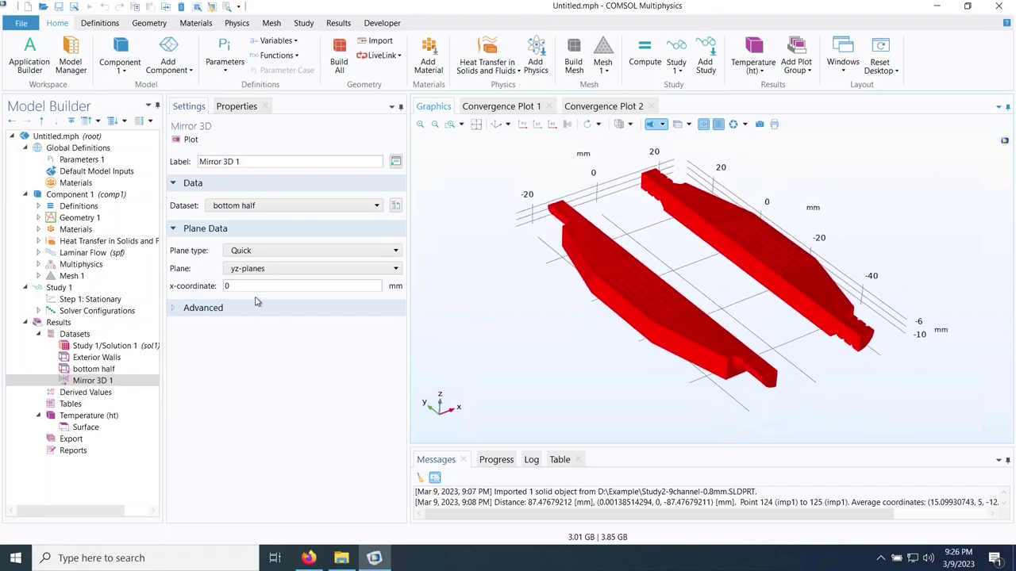
Step: Set the x-coordinate of the mirror dataset's yz-plane to 12.5 mm and replot it
drag(256, 286, 212, 285)
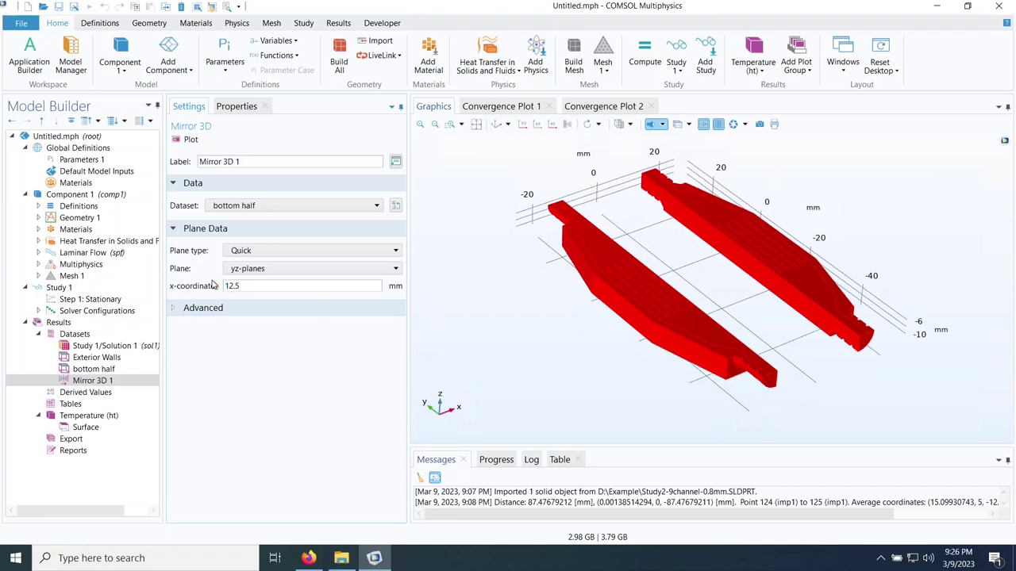
click(260, 250)
click(262, 265)
click(188, 139)
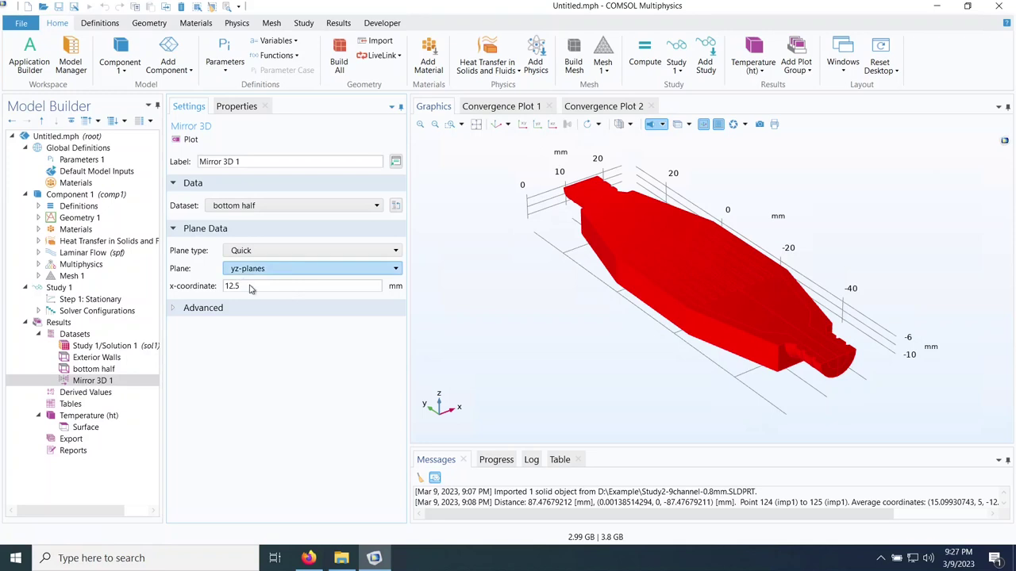
drag(719, 381, 756, 377)
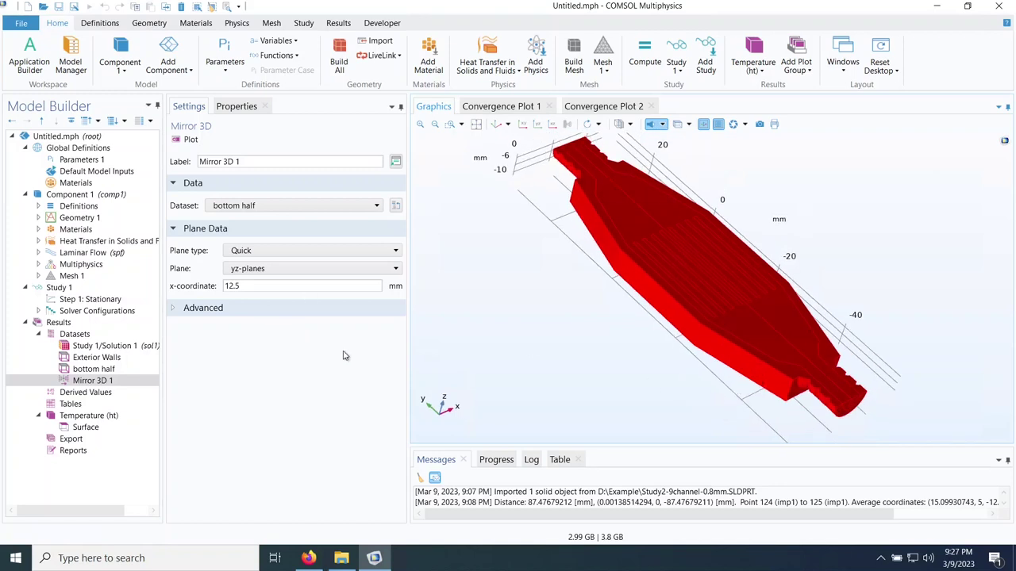
Step: Label the Mirror 3D dataset "bottom half mirrored"
drag(265, 163, 161, 163)
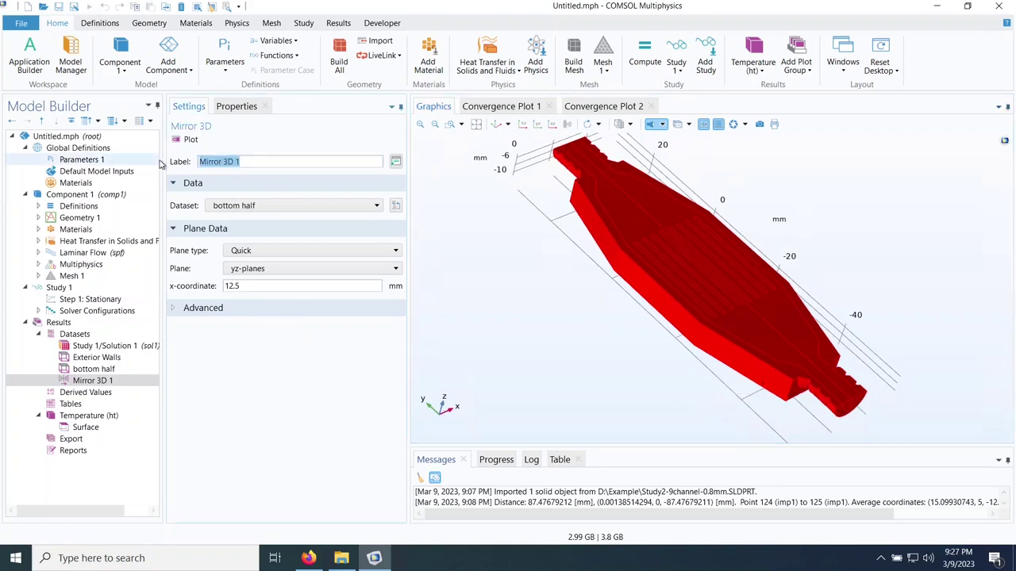
text(co)
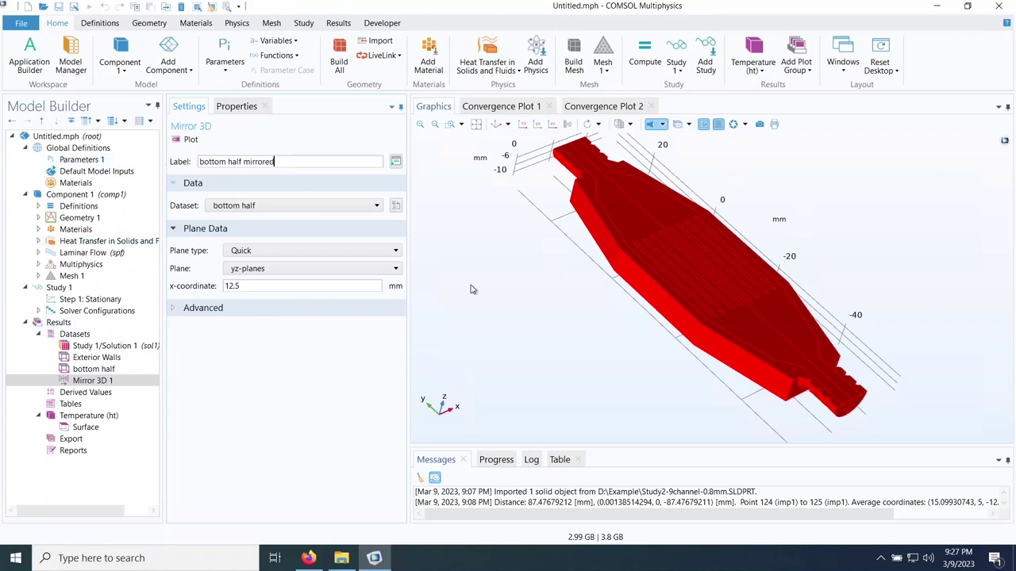
key(Return)
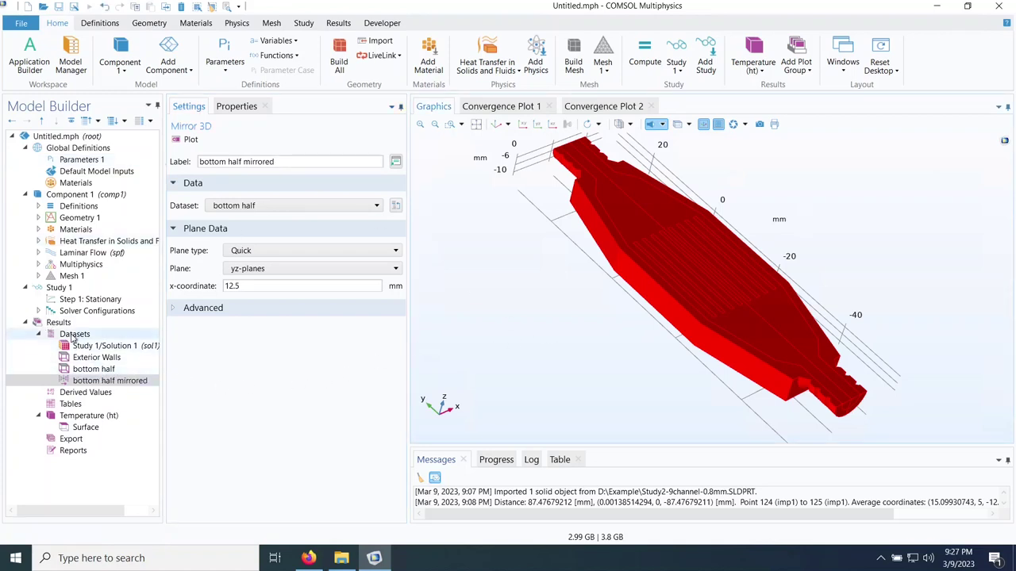
Step: Add a 3D plot group that uses the "bottom half mirrored" dataset
click(339, 24)
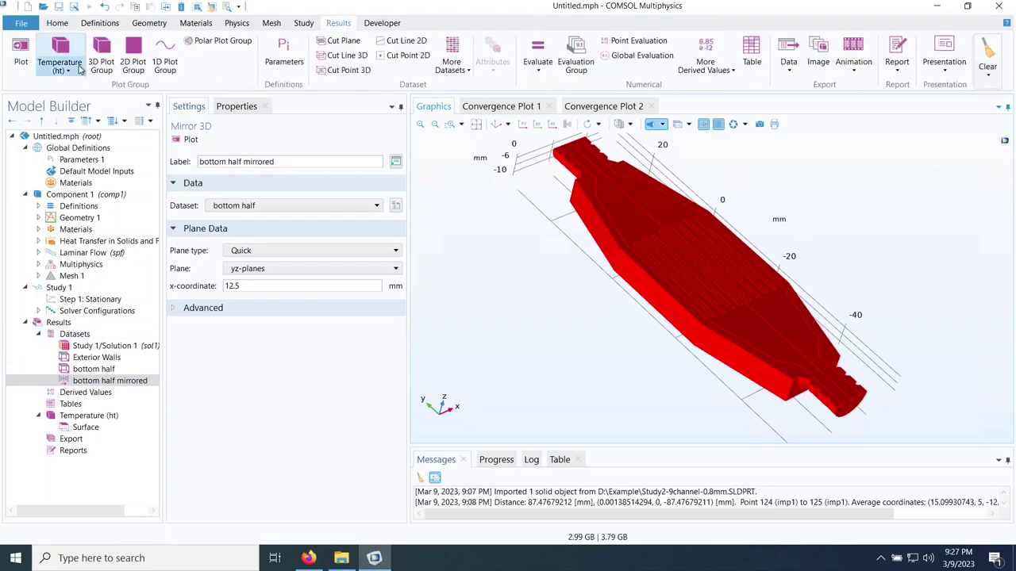
click(102, 52)
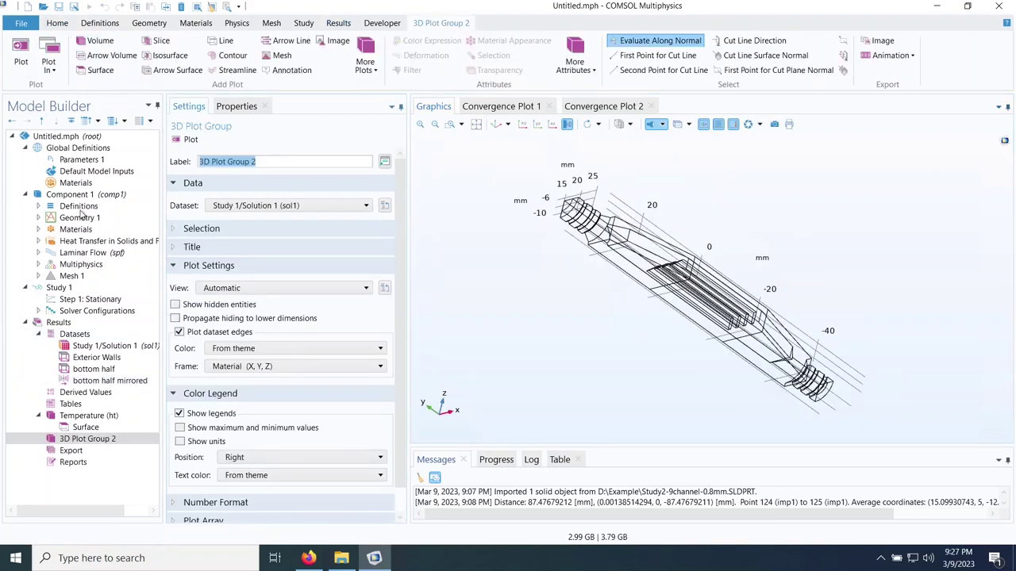
click(242, 206)
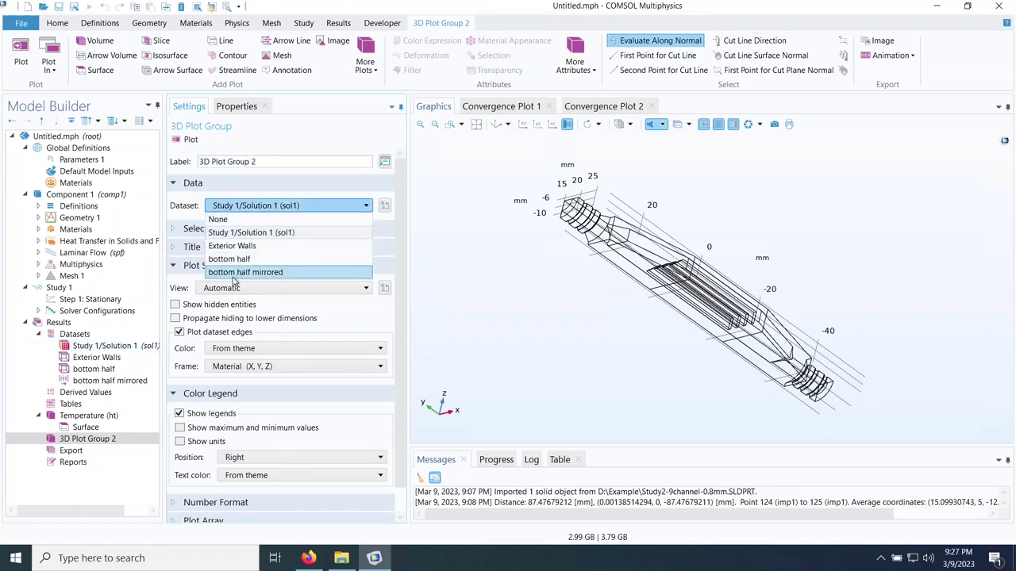
click(246, 272)
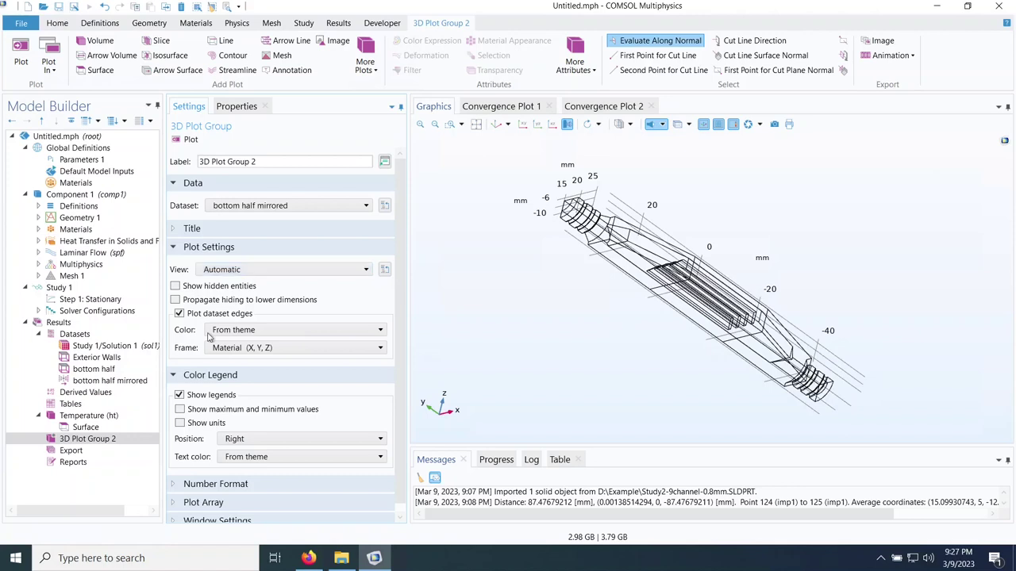
Step: Add a surface plot of temperature T in K to 3D Plot Group 2 and plot it
click(91, 72)
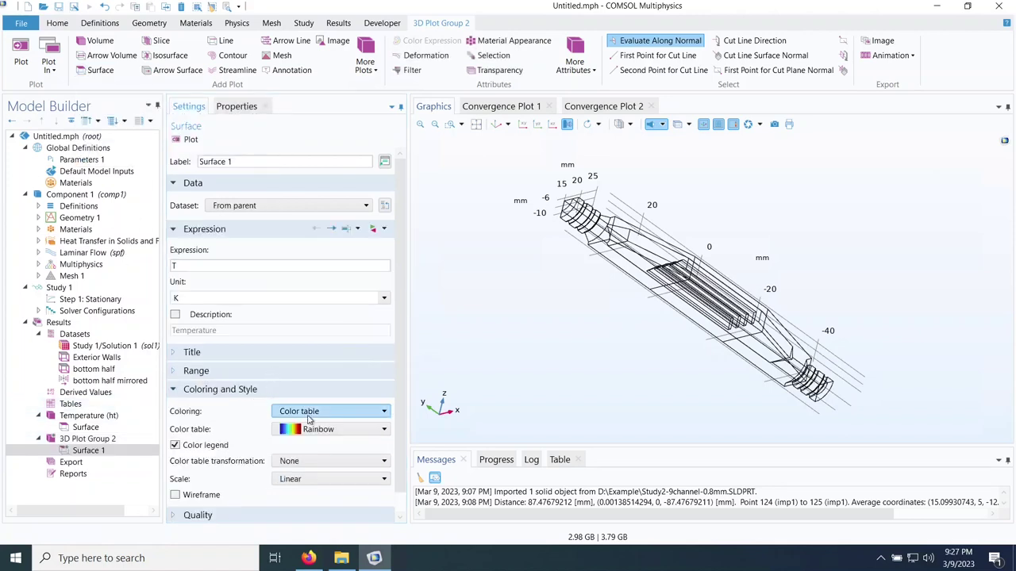
click(189, 146)
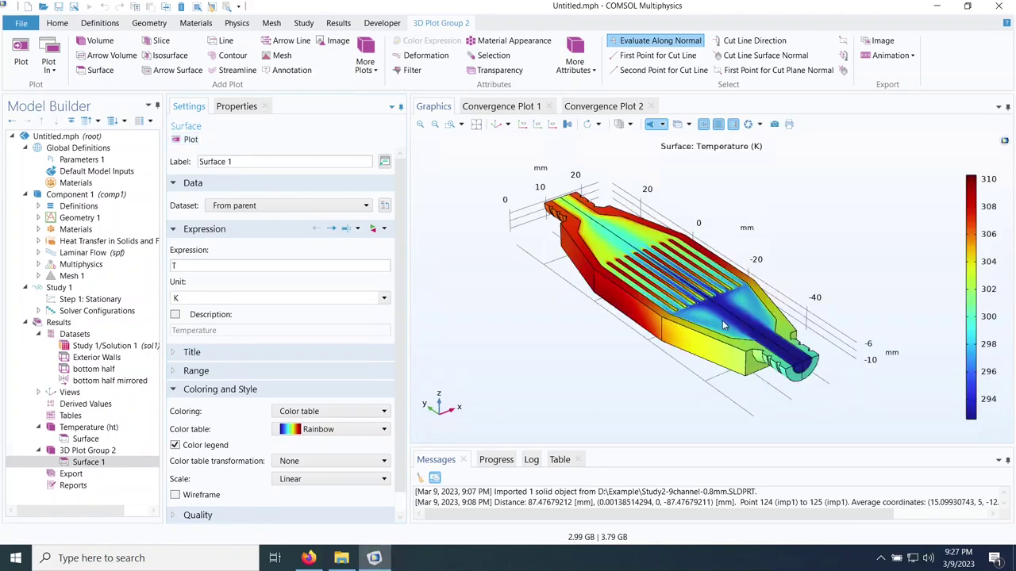
scroll(722, 324, up, 3)
drag(678, 310, 614, 325)
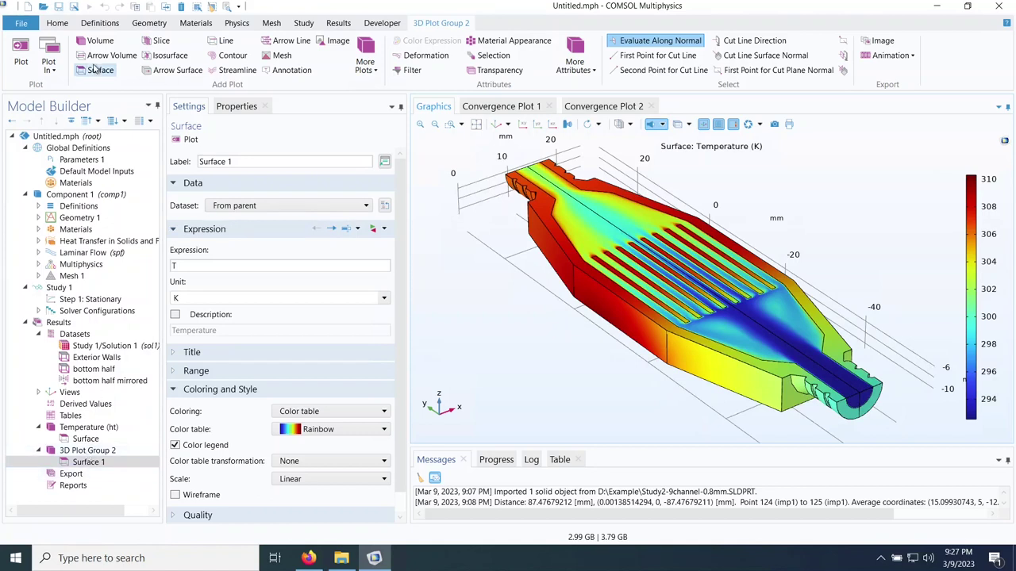
Step: Add another 3D plot group containing a surface plot, and set the group's dataset to "bottom half mirrored"
click(332, 24)
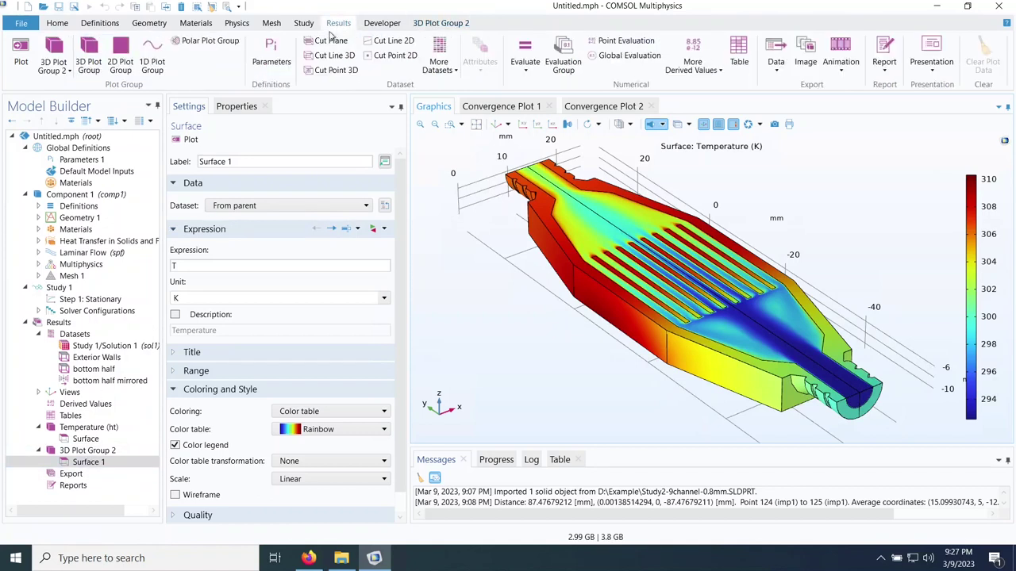
click(89, 50)
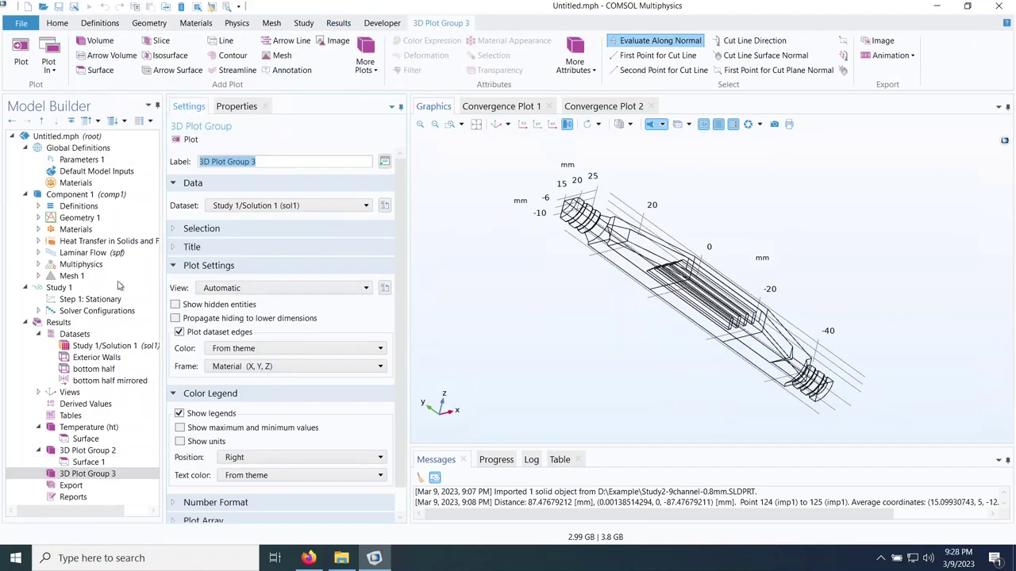
click(100, 69)
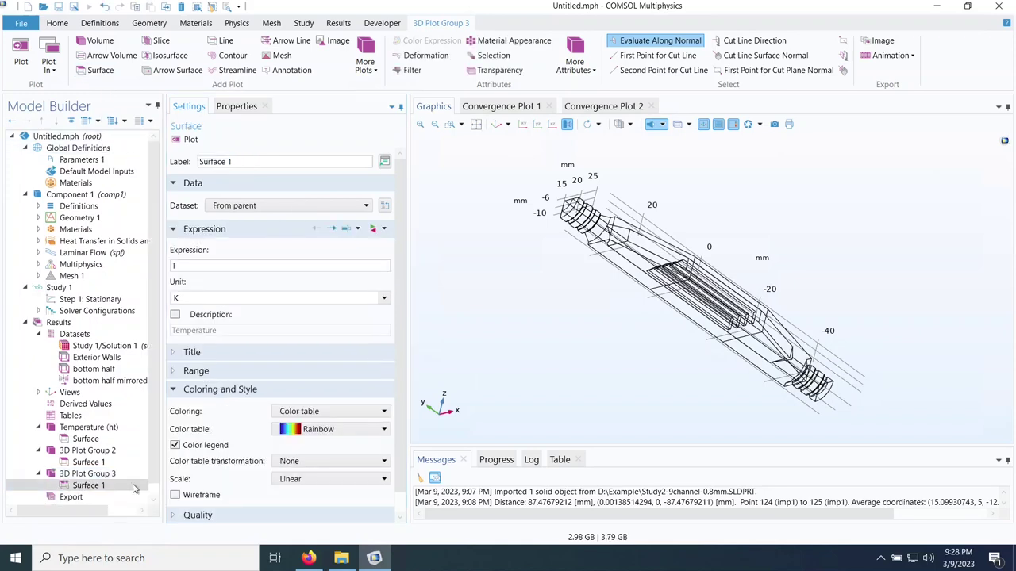
click(87, 474)
click(273, 208)
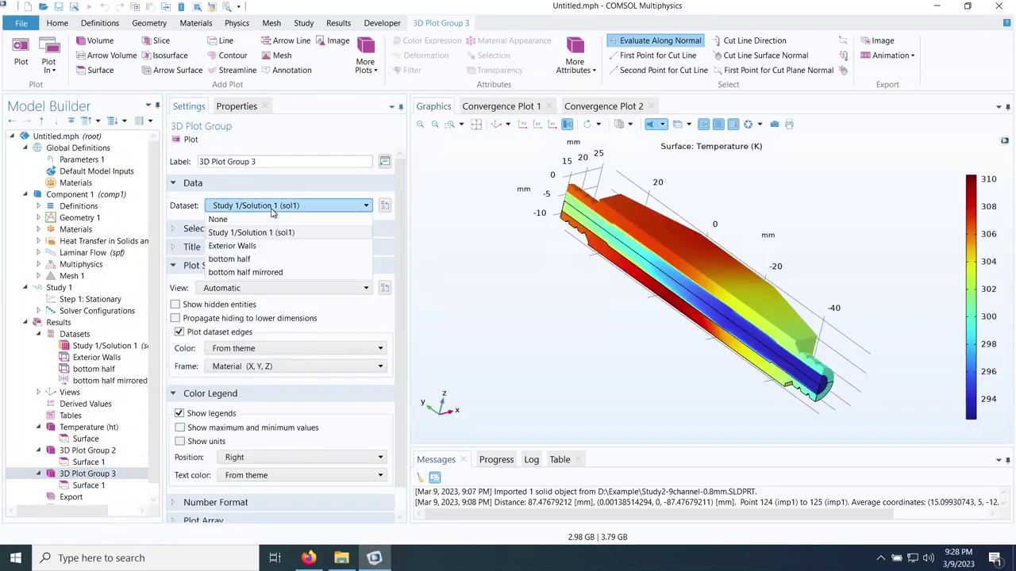
click(250, 274)
Step: Change the expression of the surface in 3D Plot Group 3 to the laminar flow velocity magnitude, spf.U, and plot it
click(87, 485)
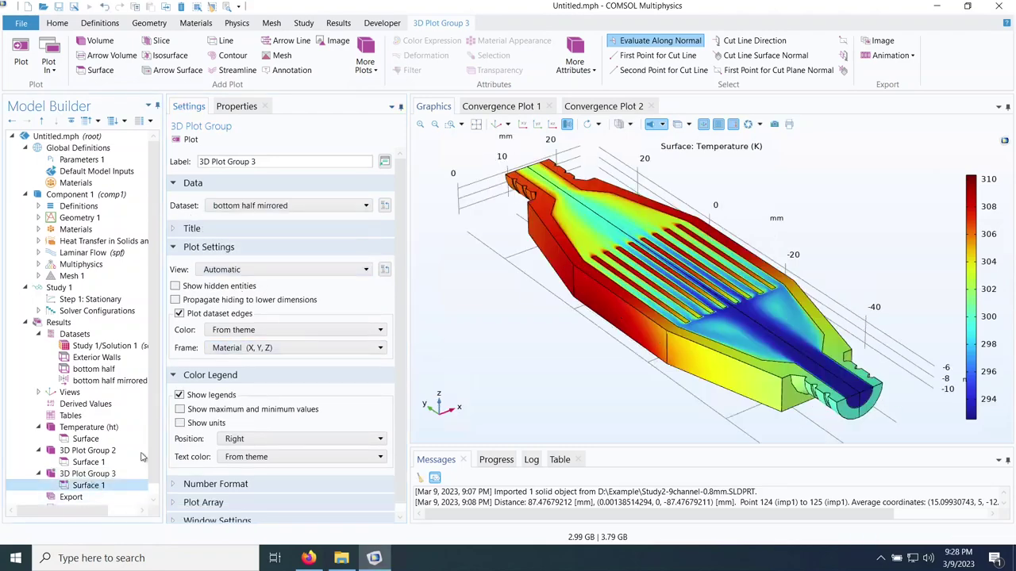
click(198, 268)
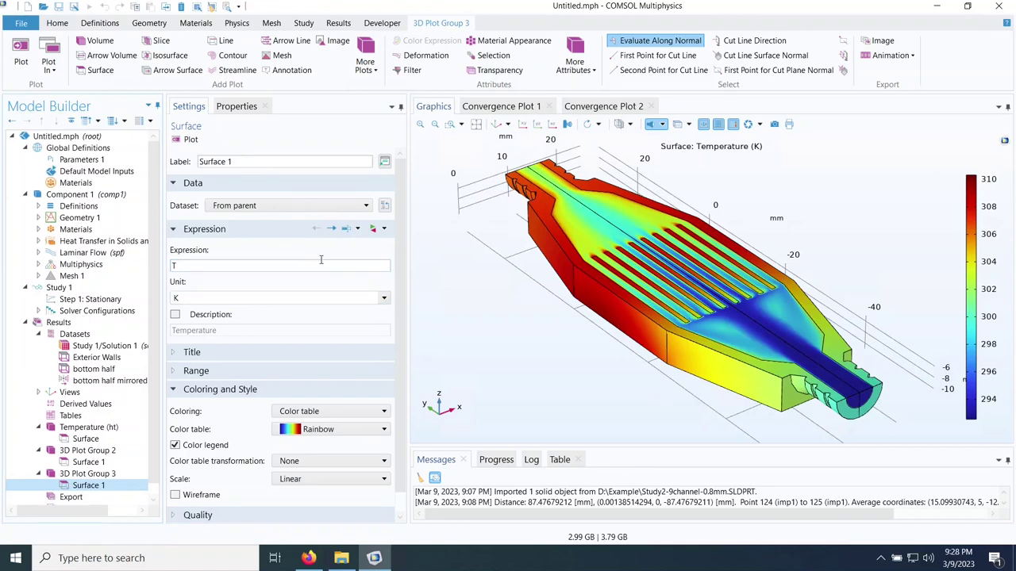
click(384, 230)
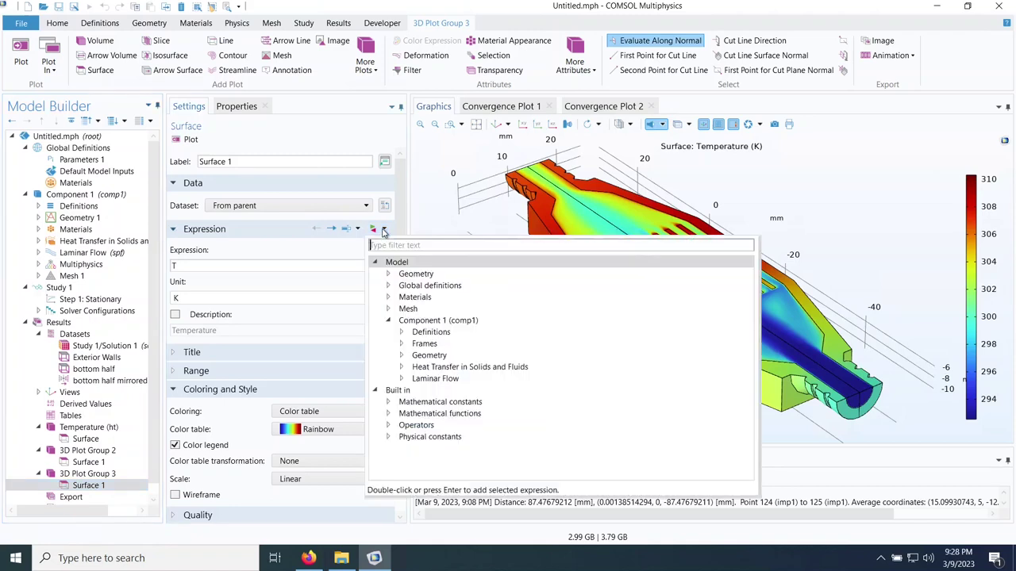
click(402, 379)
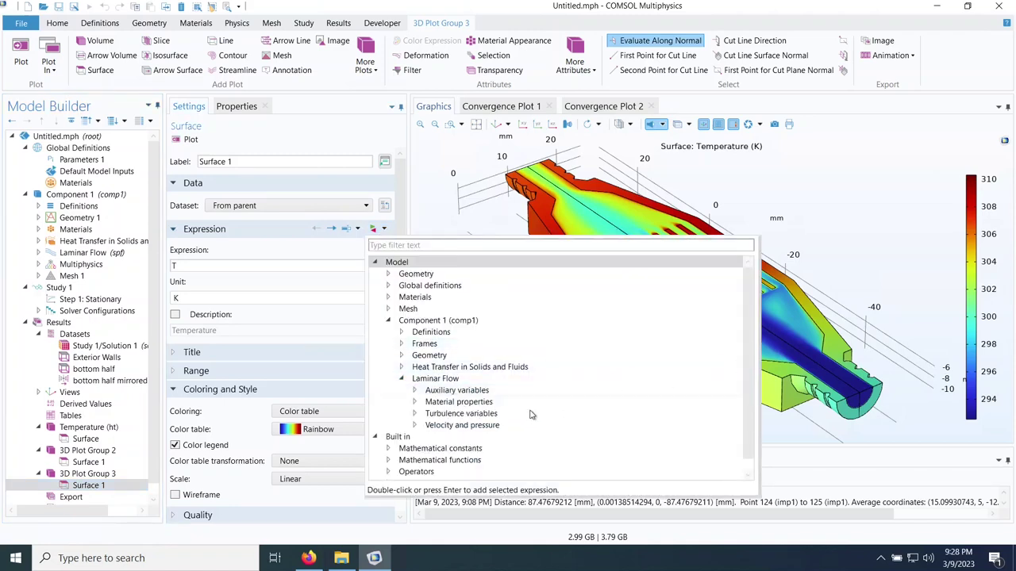
click(414, 425)
scroll(744, 370, down, 2)
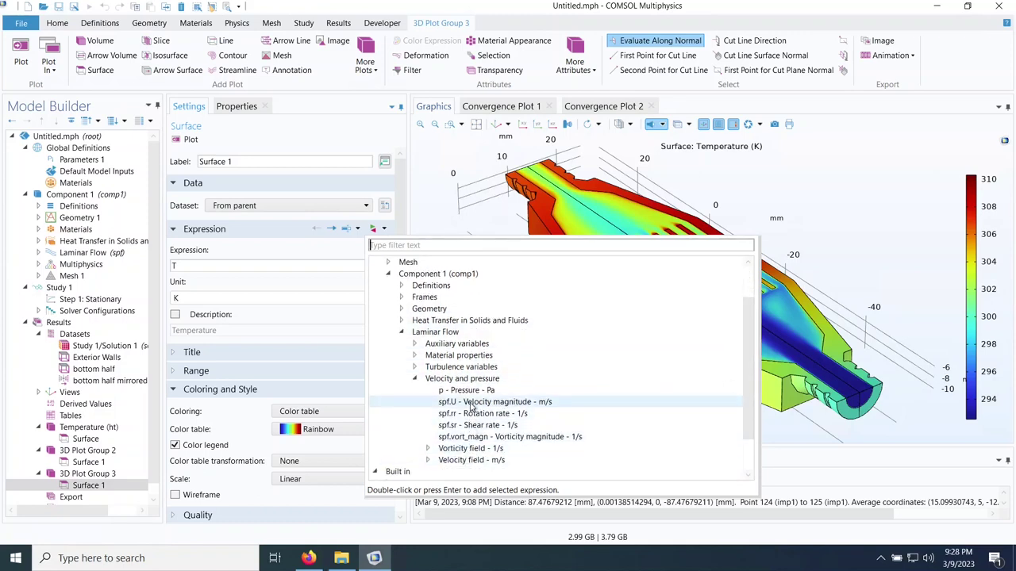
double_click(501, 403)
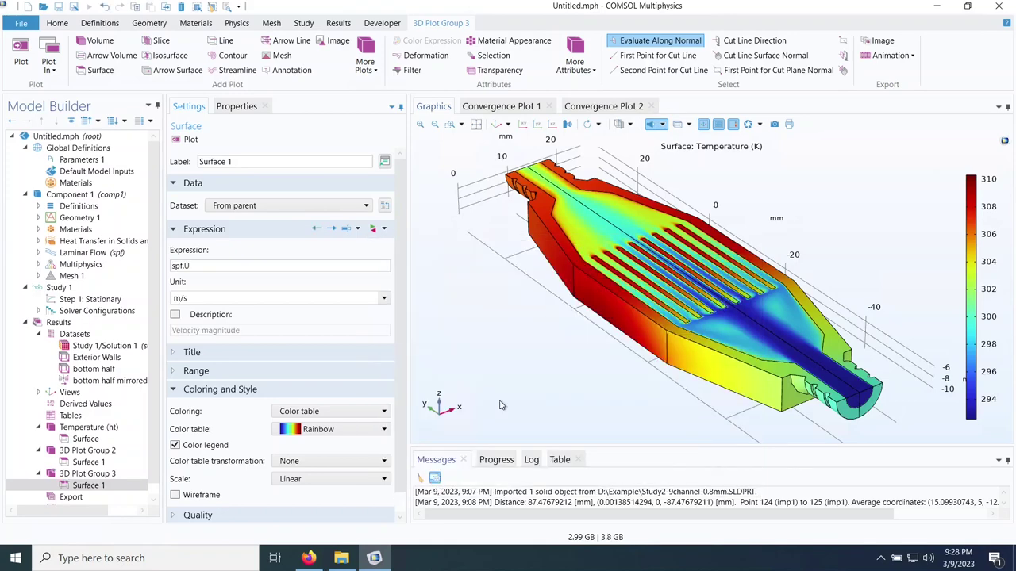
click(187, 139)
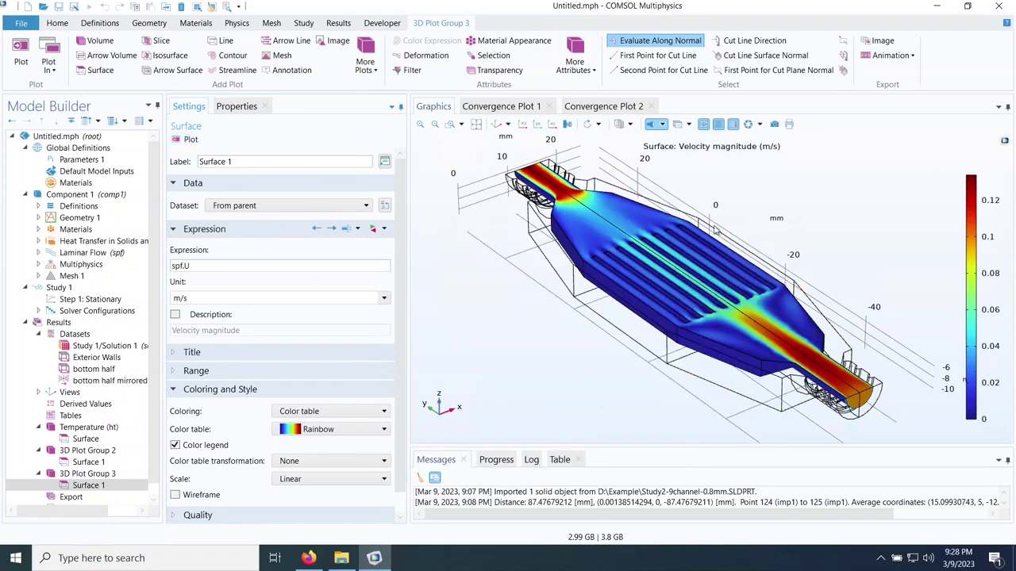
Step: Show the whole velocity magnitude plot in the XY view with orthographic projection
drag(551, 291, 583, 378)
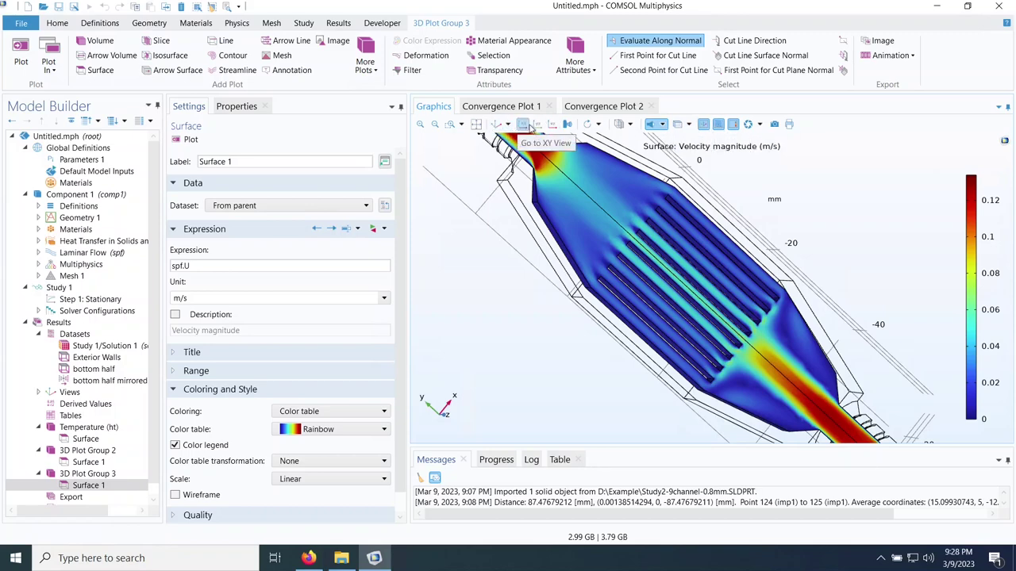
click(537, 125)
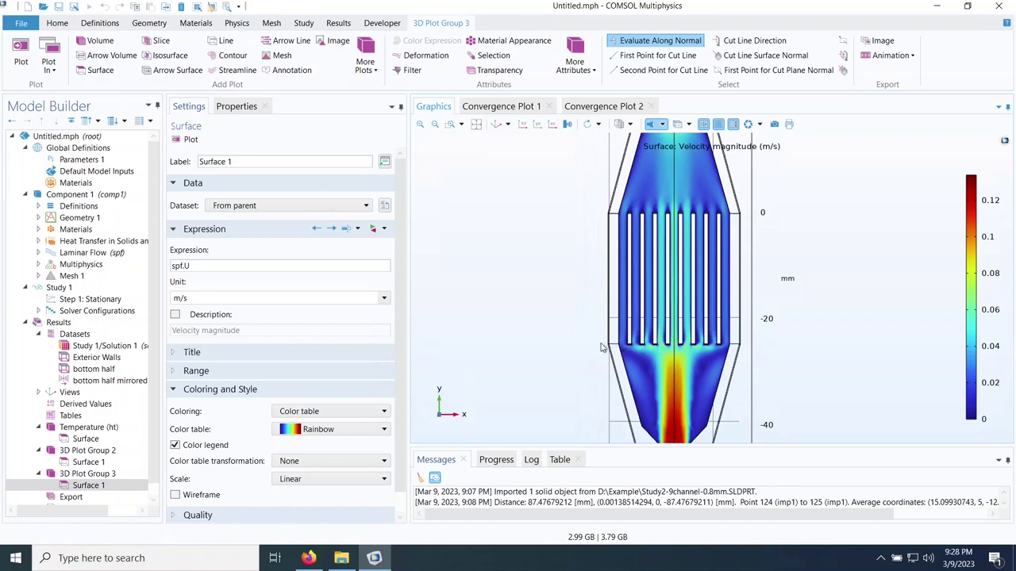
scroll(560, 318, down, 3)
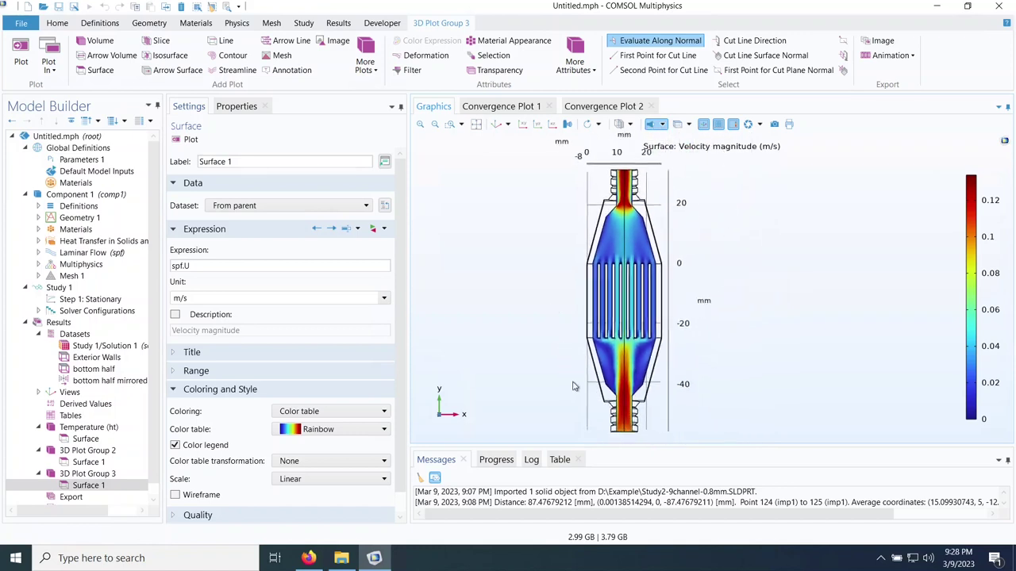
click(567, 124)
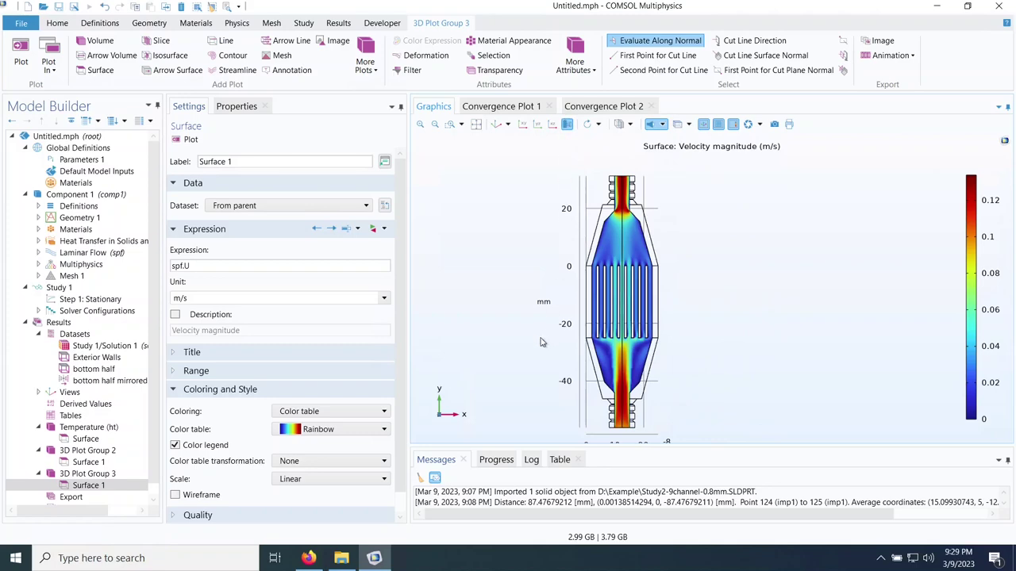
drag(561, 325, 674, 280)
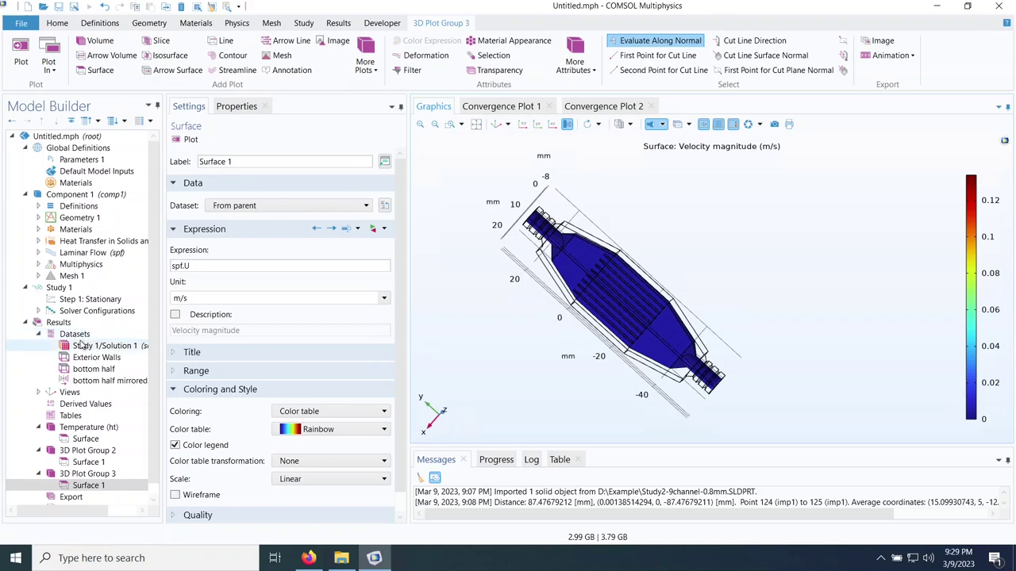
right_click(81, 405)
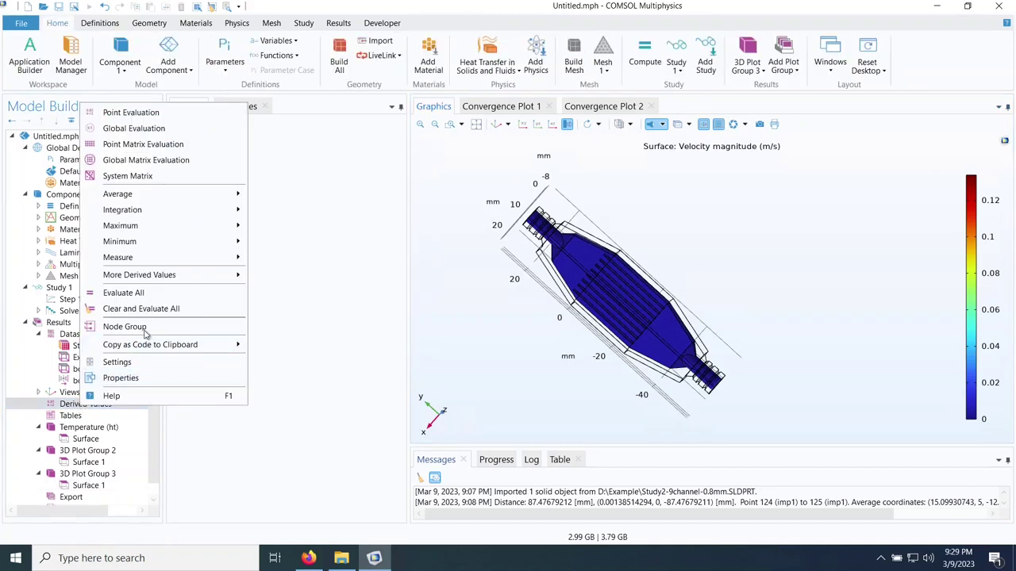
mouse_move(143, 212)
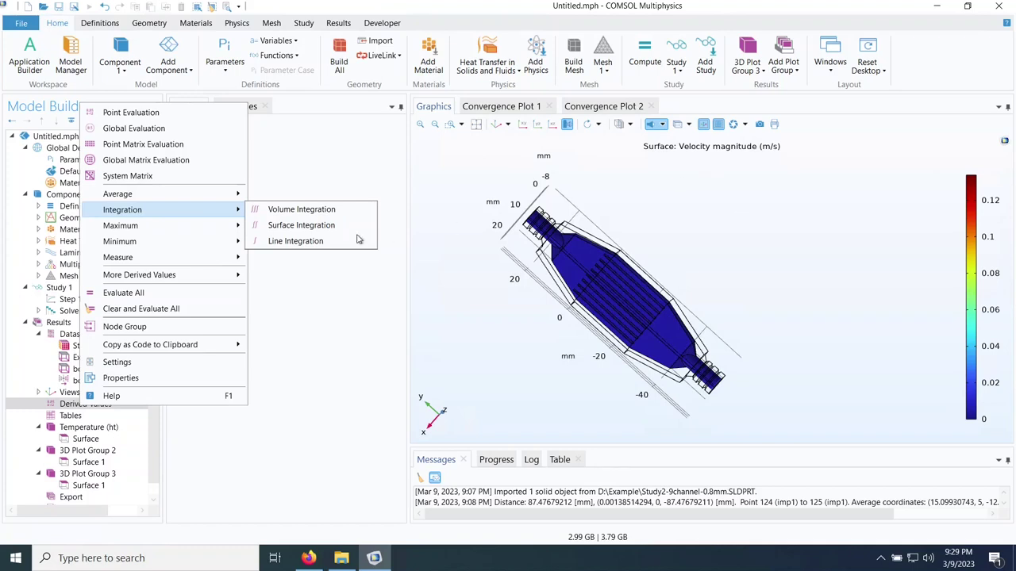
mouse_move(121, 230)
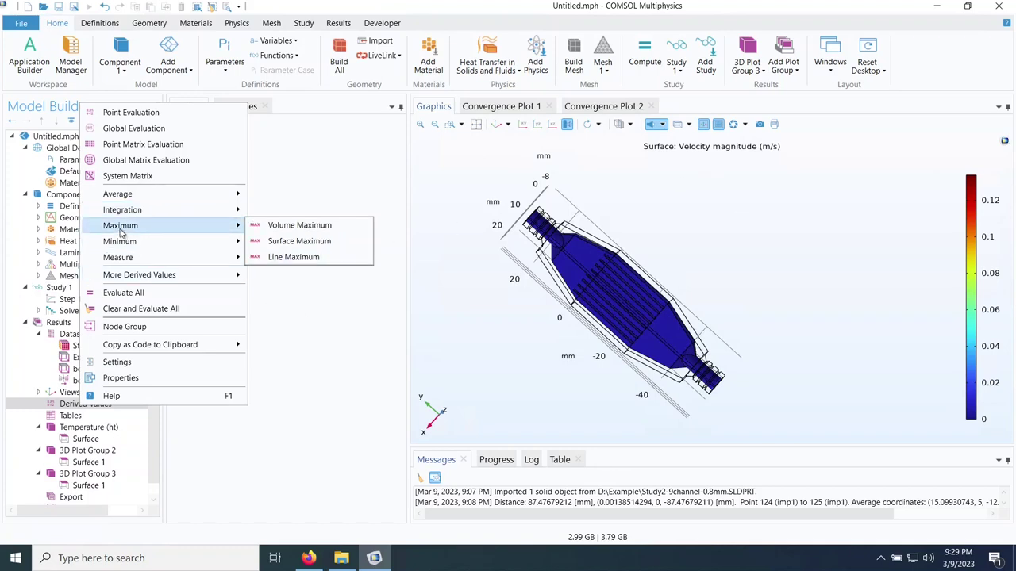
click(463, 163)
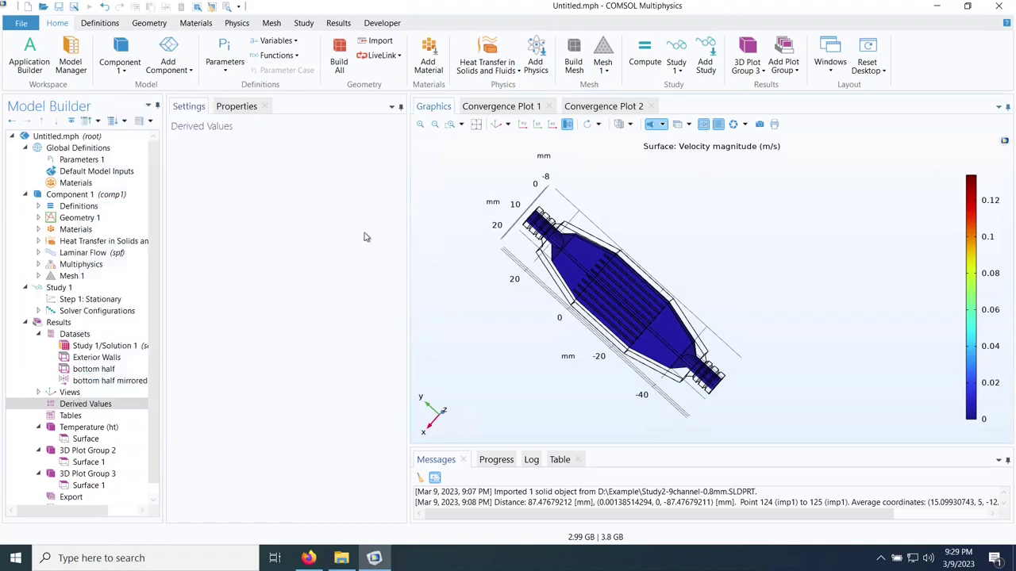
Step: Add a Surface Maximum derived value for temperature T and select boundary 50, the rectangular middle face on the underside of the part
right_click(86, 405)
mouse_move(139, 228)
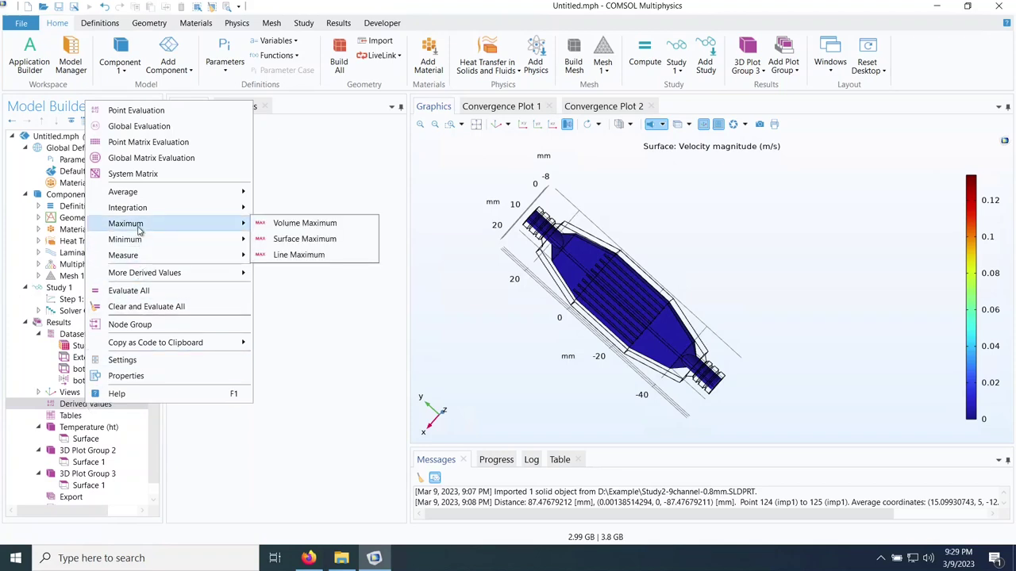
click(309, 239)
key(Right)
key(Right)
key(Right)
key(Right)
key(Right)
key(Right)
key(Right)
key(Right)
key(Right)
key(Right)
key(Up)
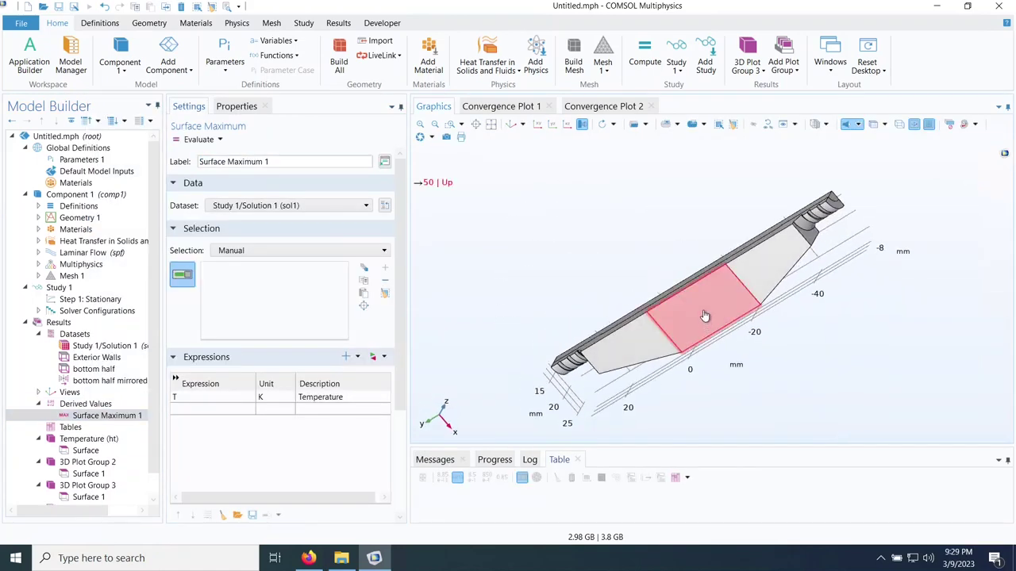
click(705, 316)
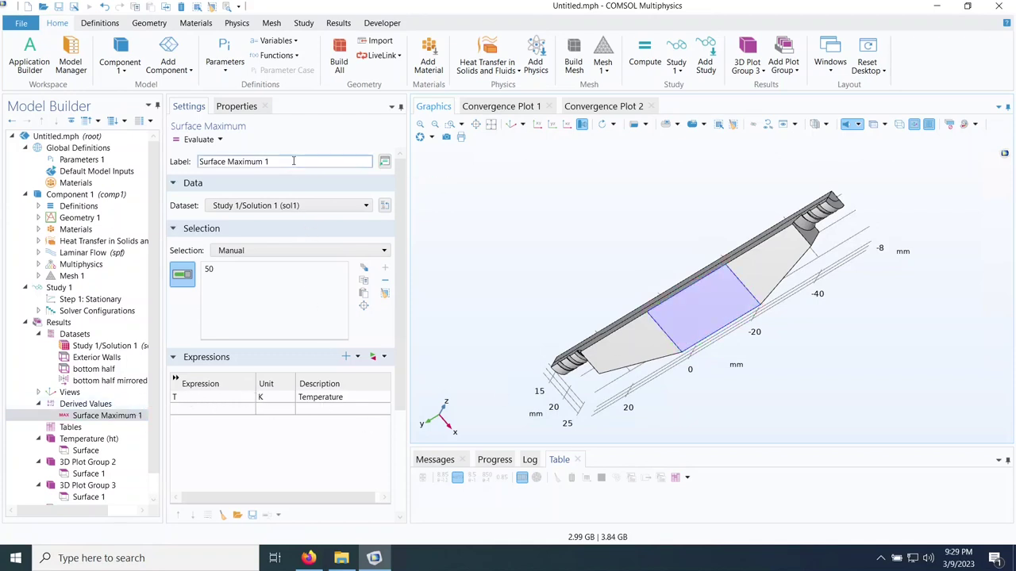
Step: Label the surface maximum "Chip Temperature Max" and evaluate it
drag(294, 161, 157, 157)
text(Chip Temperature Max)
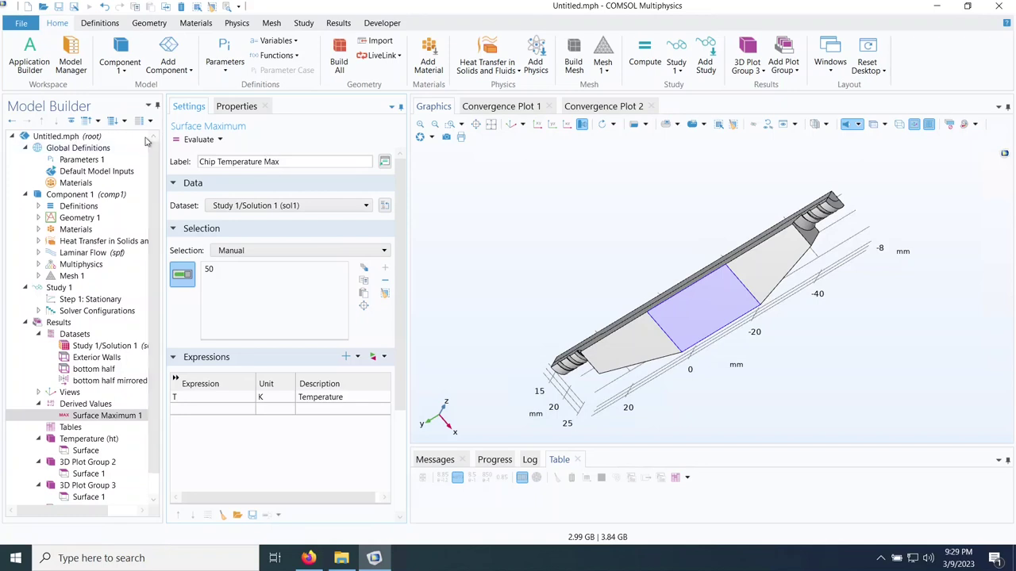
click(199, 139)
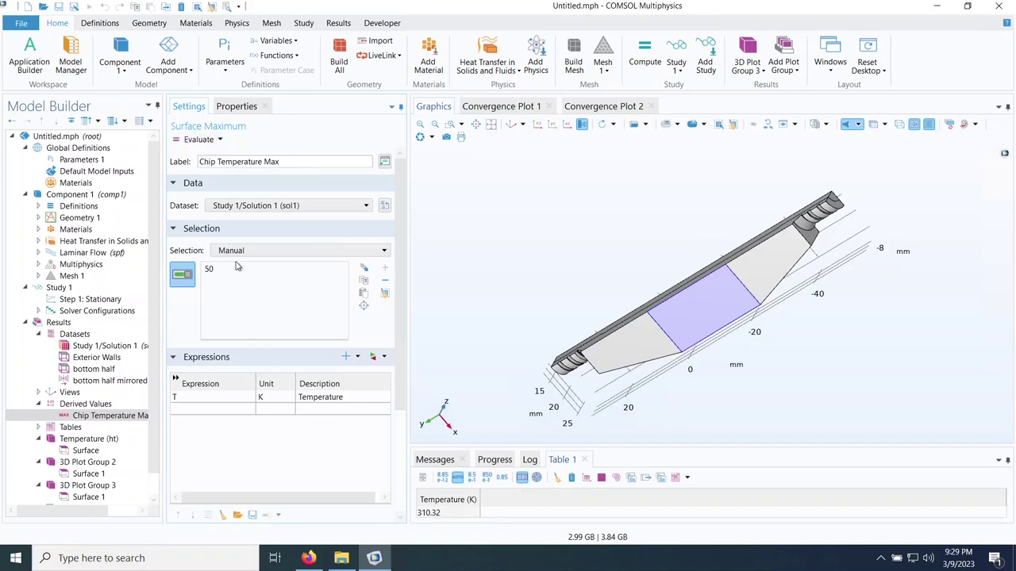
Step: Add a Surface Minimum of temperature T on boundary 50 and evaluate it into Table 1 alongside Chip Temperature Max
click(98, 407)
right_click(98, 407)
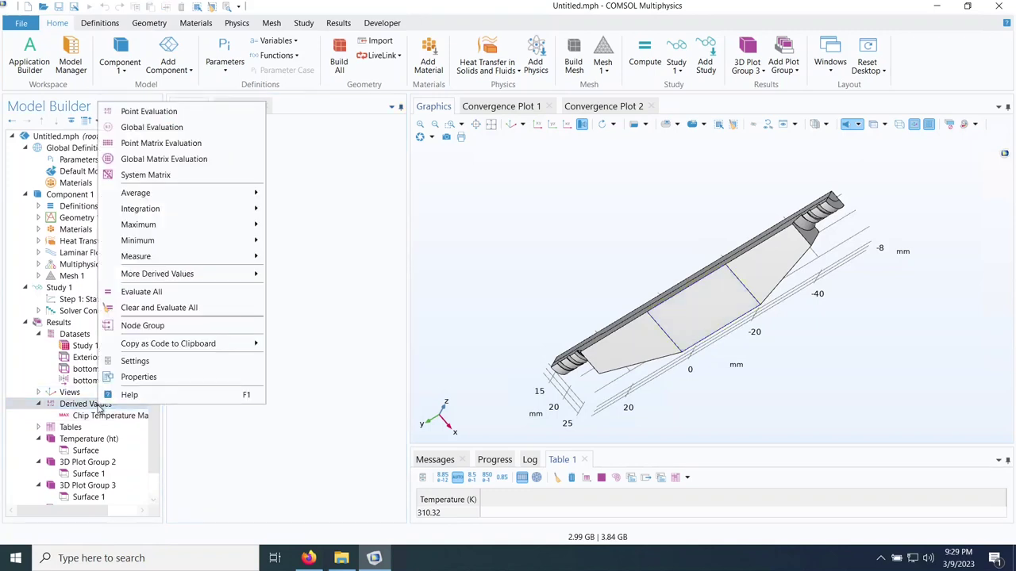
mouse_move(146, 246)
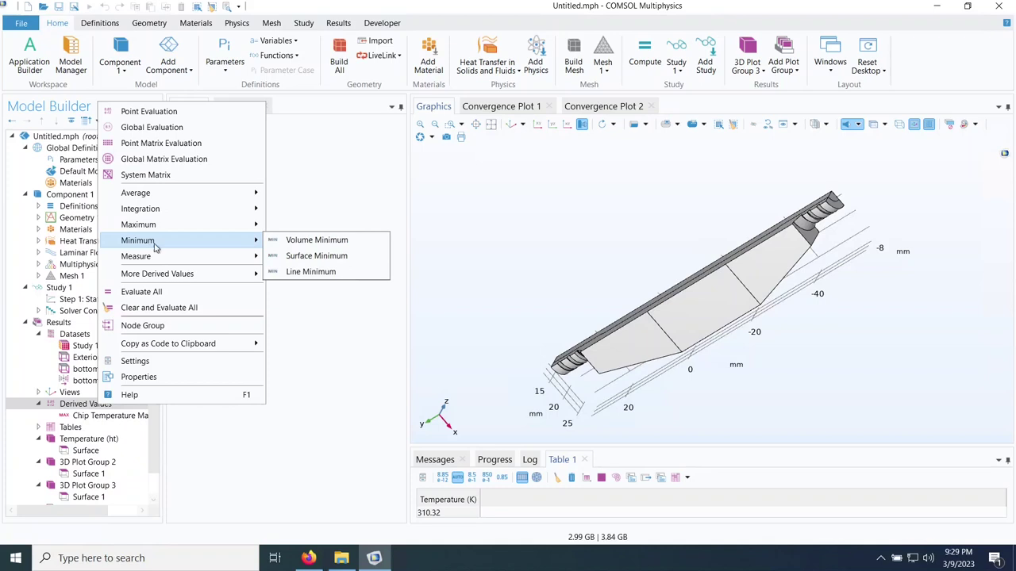
click(342, 258)
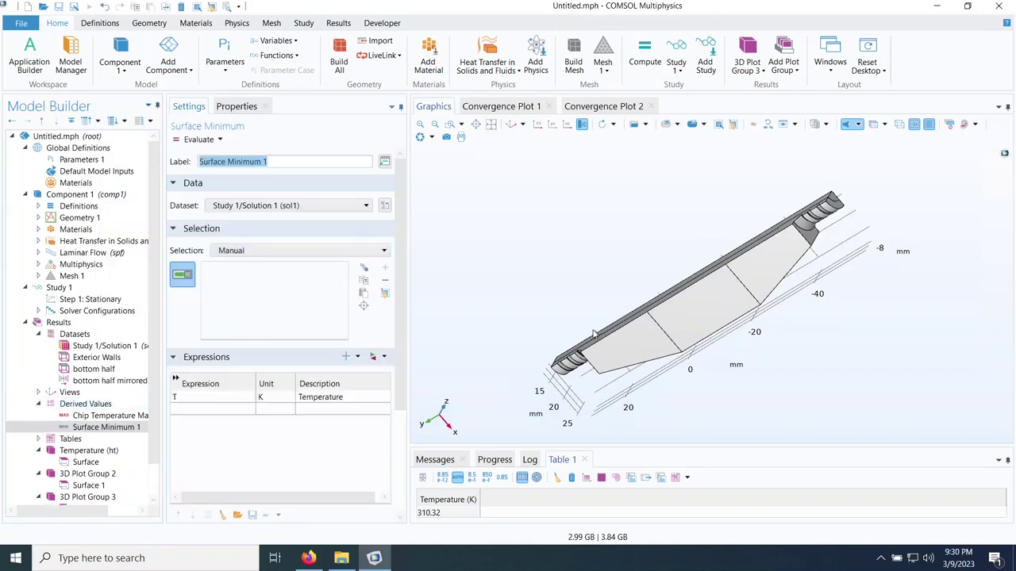
click(702, 320)
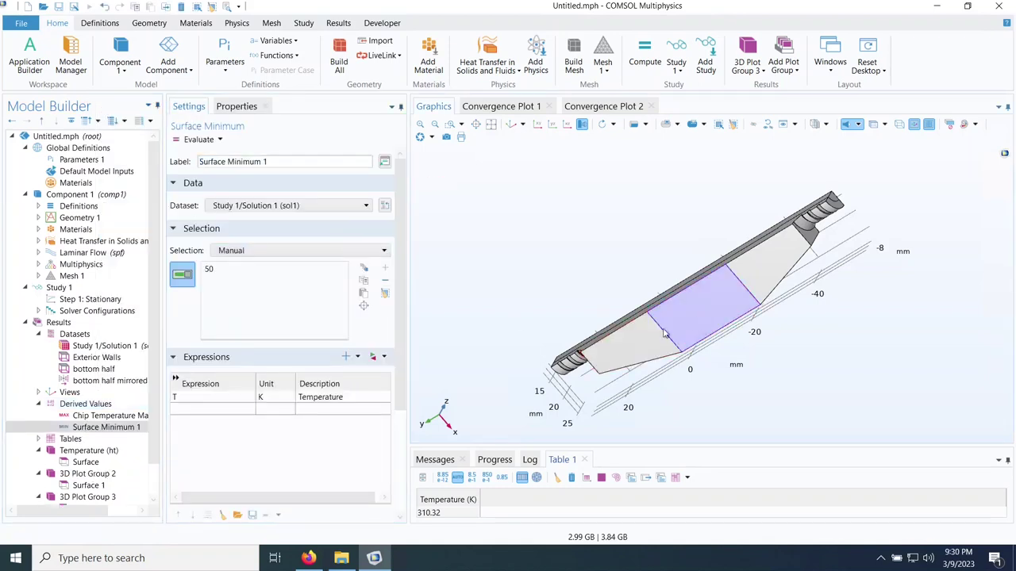
click(221, 141)
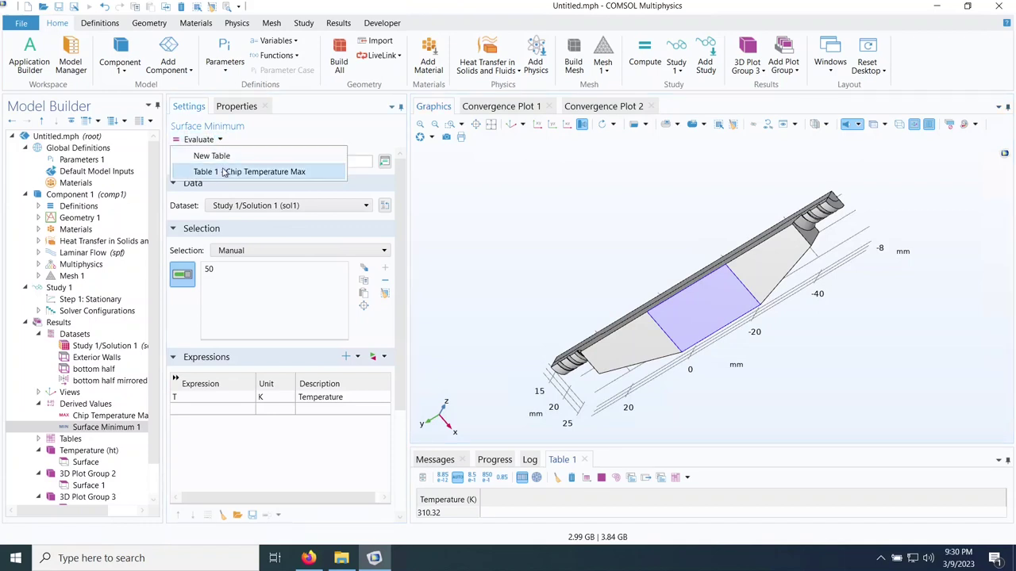
click(266, 173)
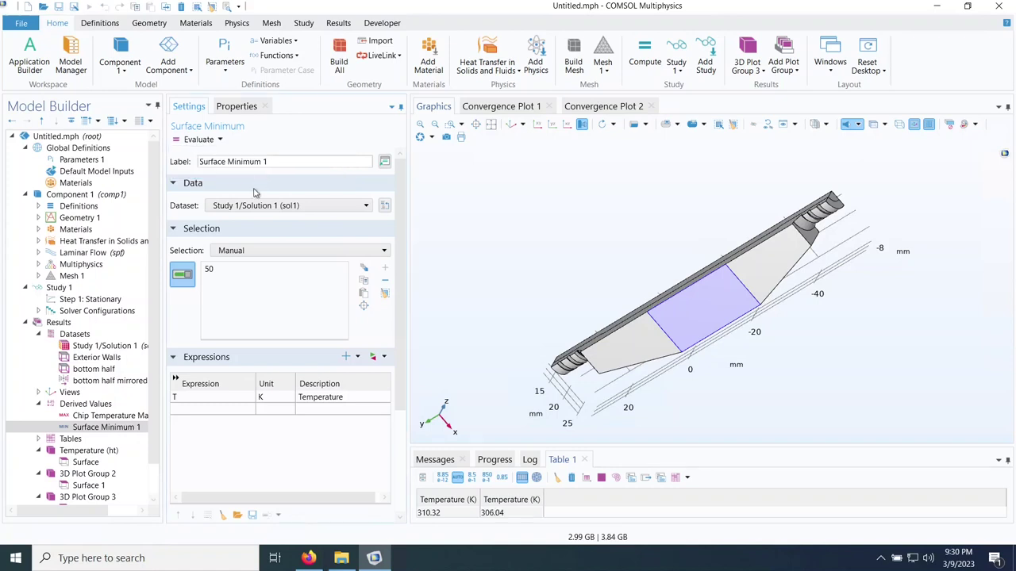
Step: Open Table 1, enlarge the results table area and examine the maximum and minimum chip temperatures against the model
click(38, 441)
click(83, 450)
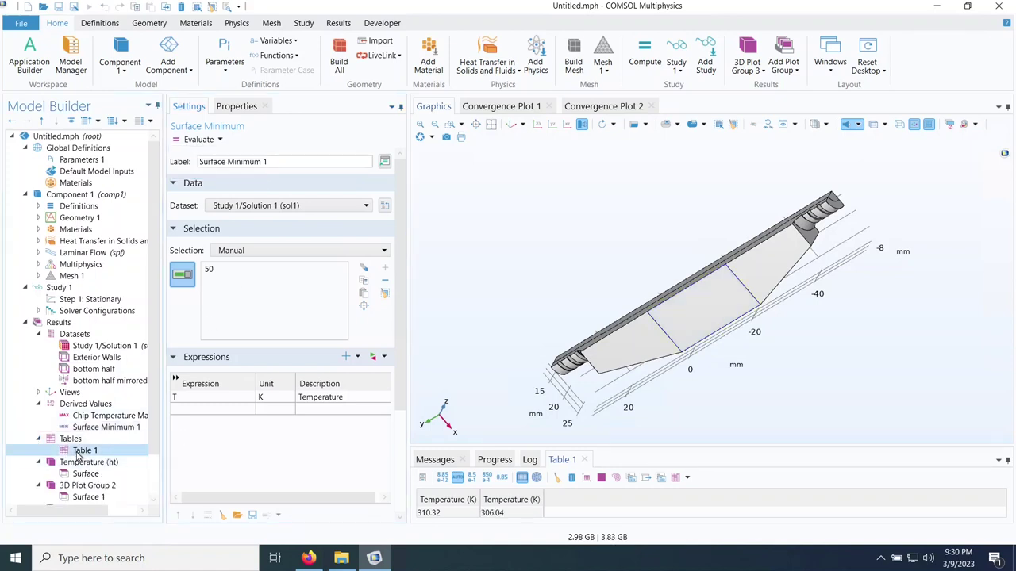
drag(621, 446, 611, 388)
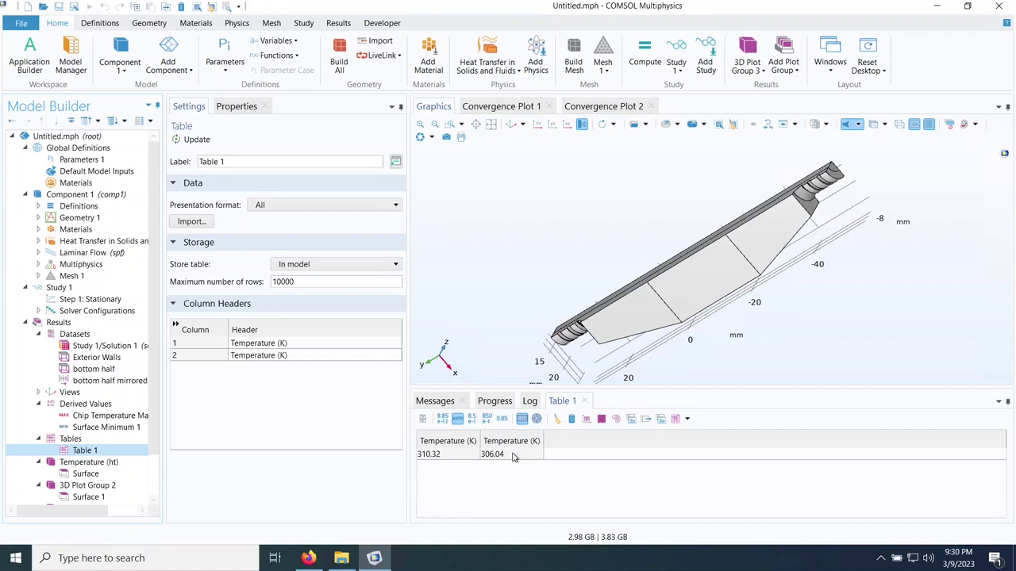
drag(877, 234, 850, 284)
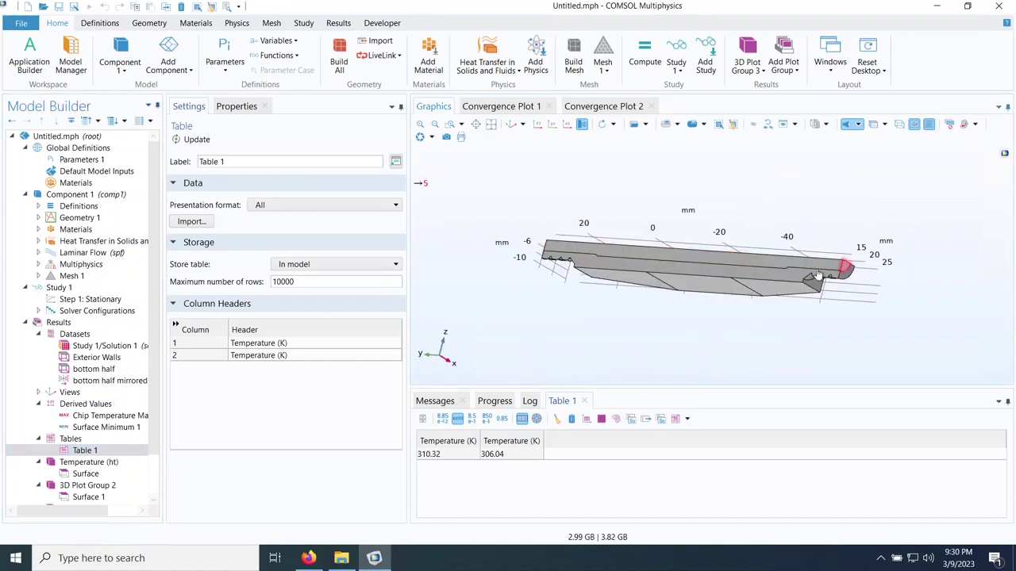
drag(569, 319, 601, 359)
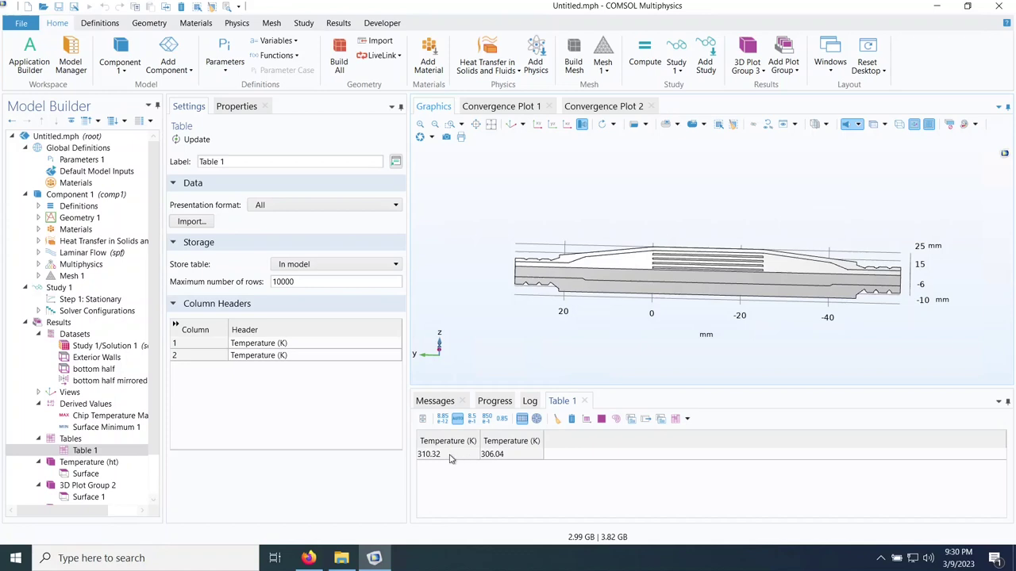
Step: Open the Import 1 settings in the geometry sequence and examine the imported CAD file and the model from several sides
click(38, 230)
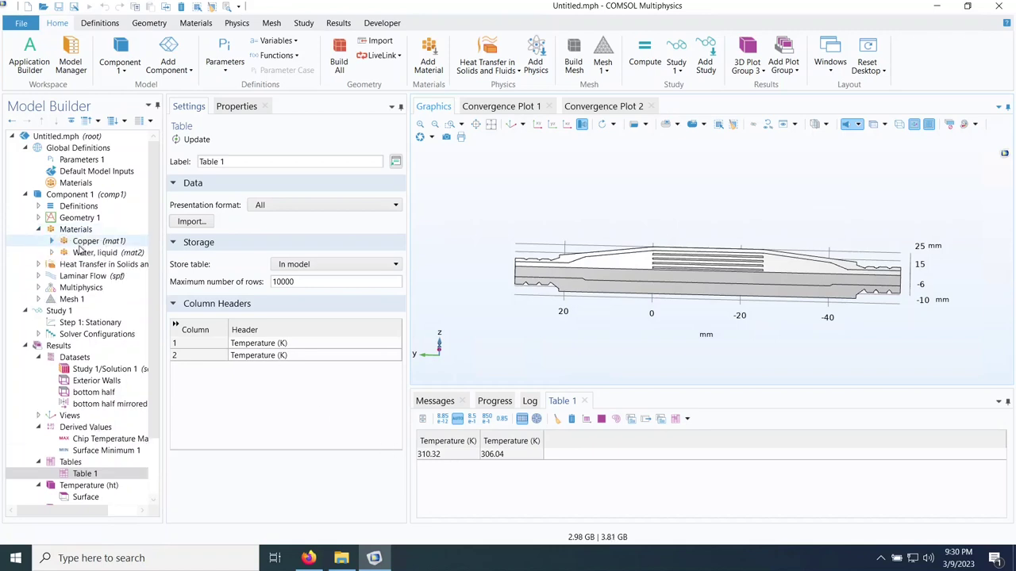
click(38, 229)
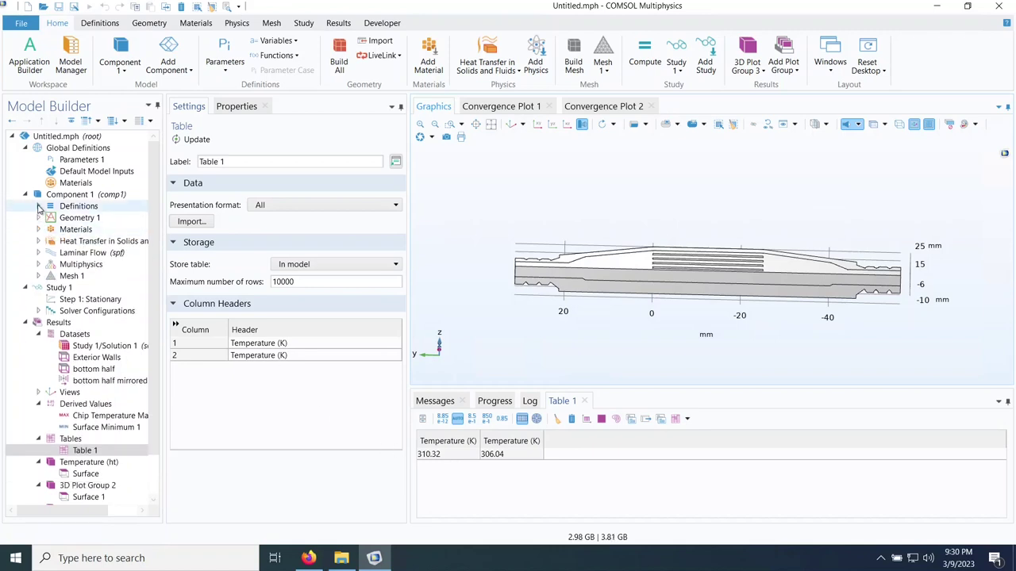
click(38, 206)
click(38, 207)
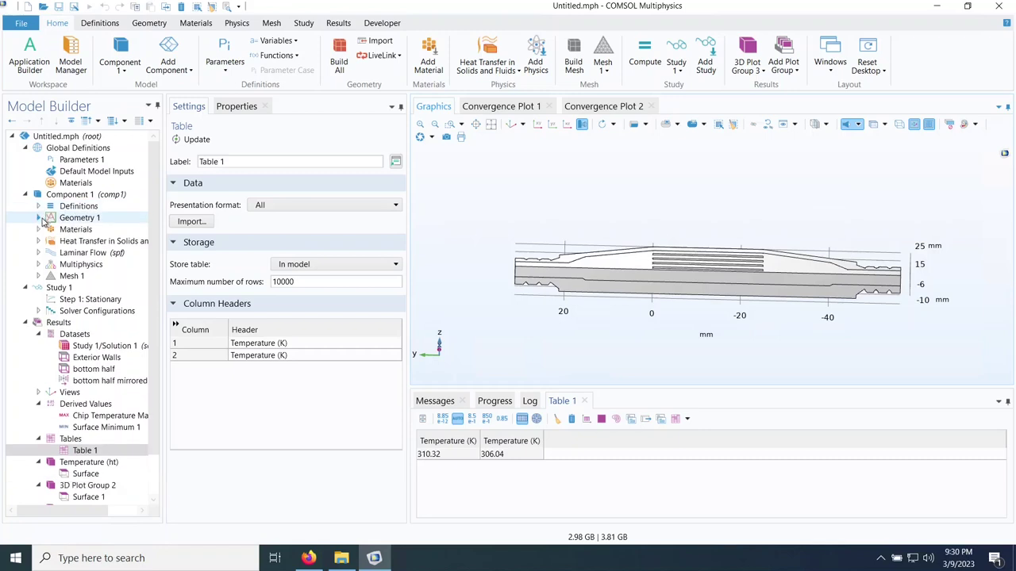
click(38, 217)
click(89, 229)
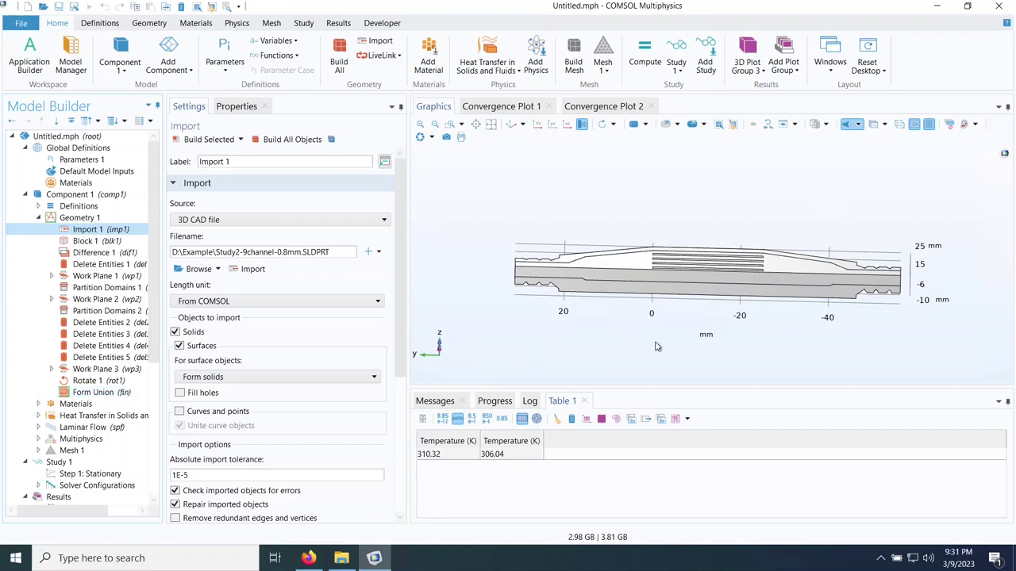
drag(640, 344, 726, 270)
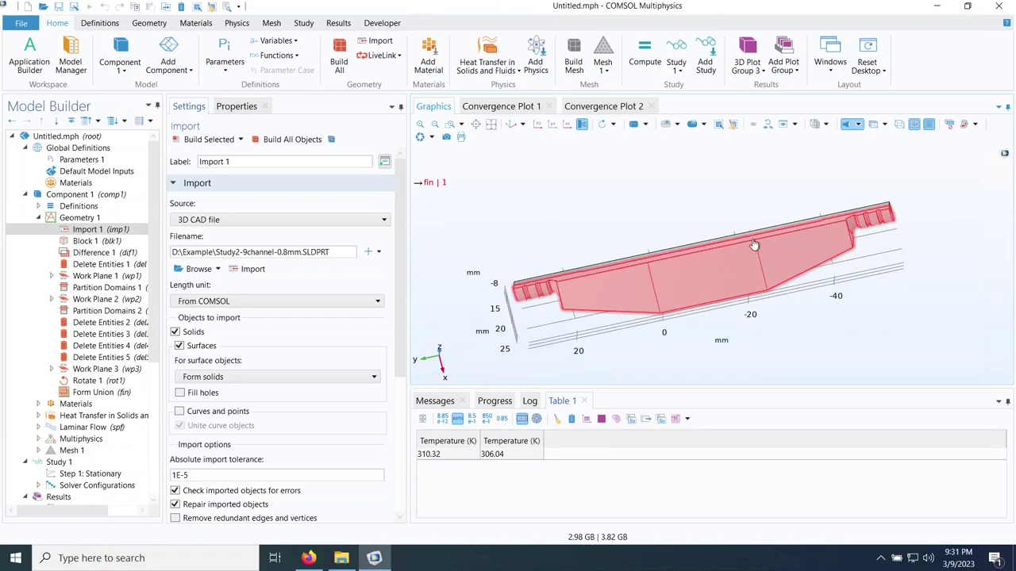
drag(692, 310, 556, 238)
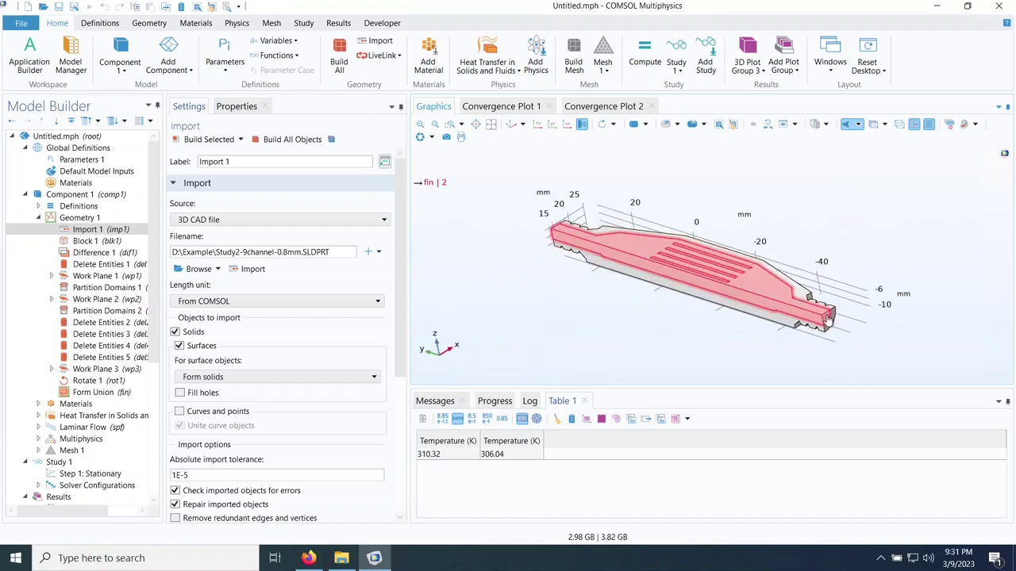